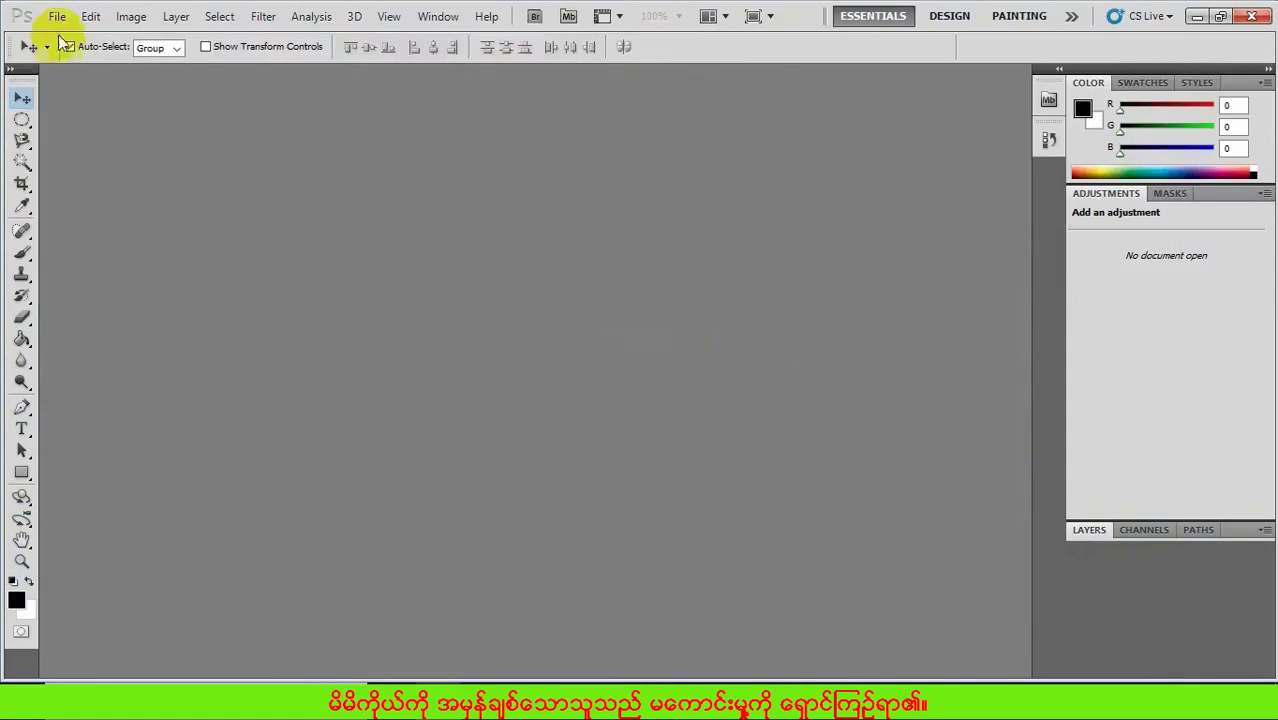
Start a new document and preview the International Paper A4 preset
left_click(57, 18)
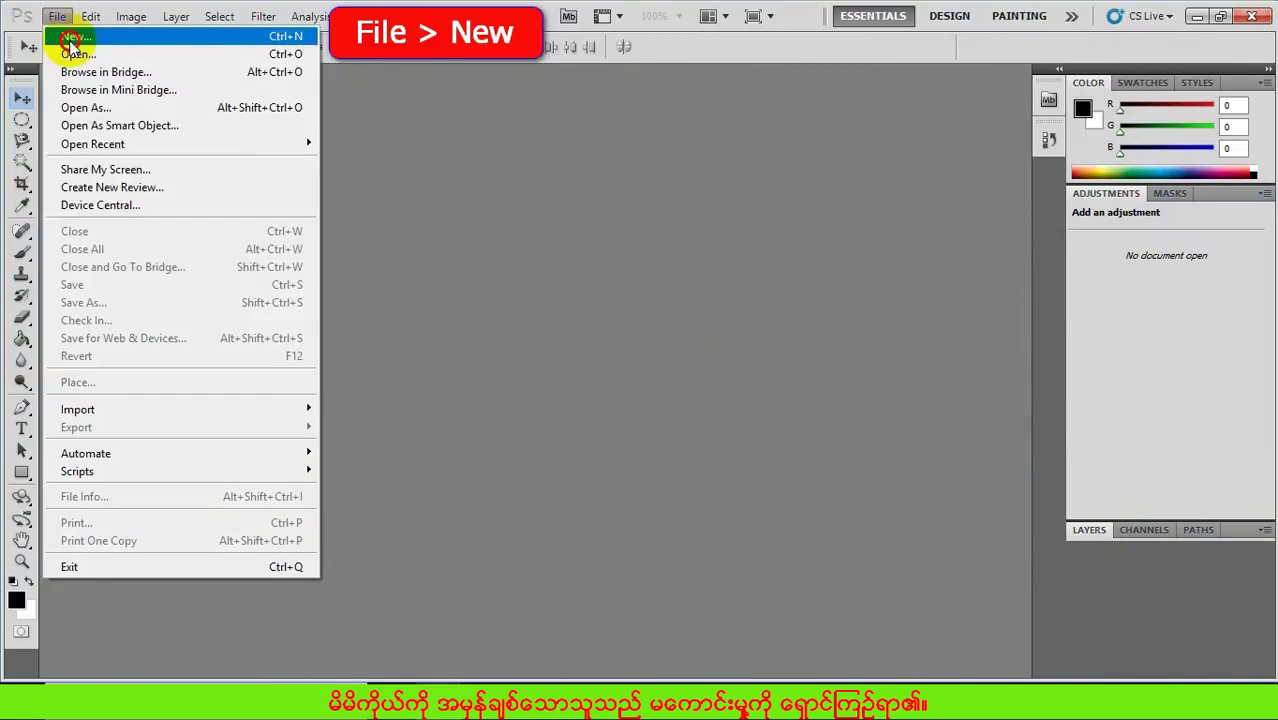
left_click(70, 38)
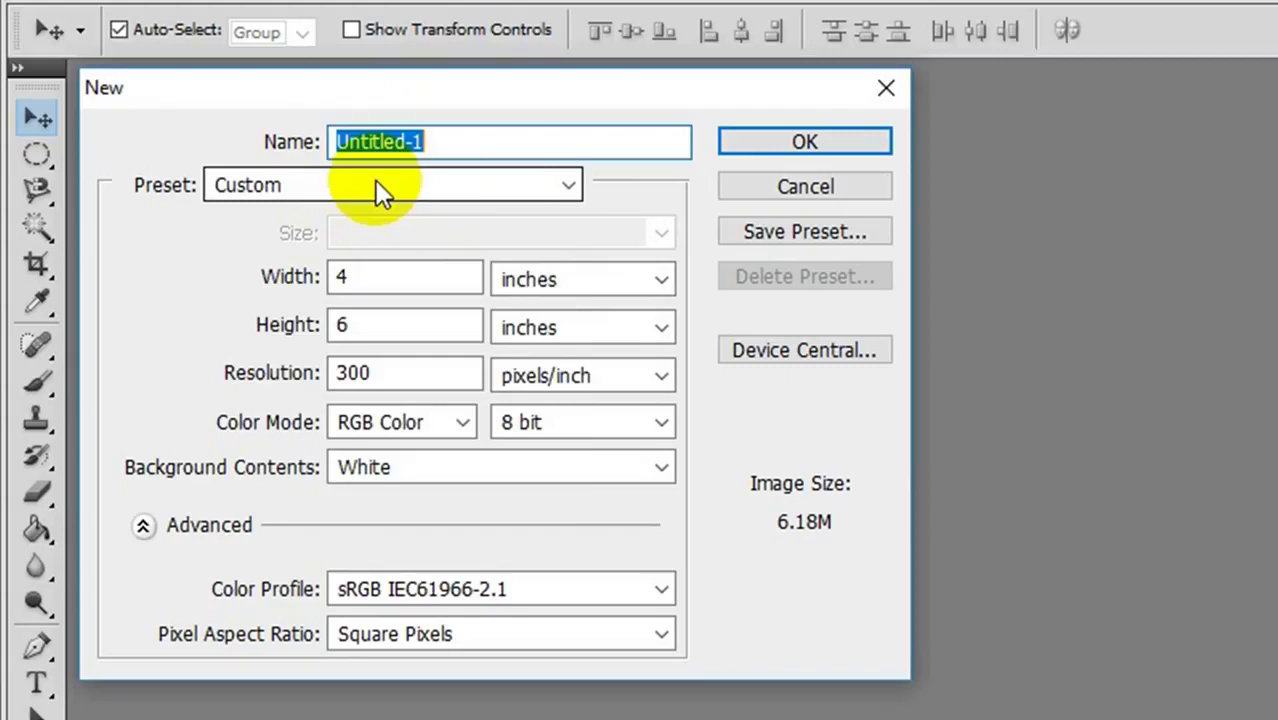
left_click(379, 192)
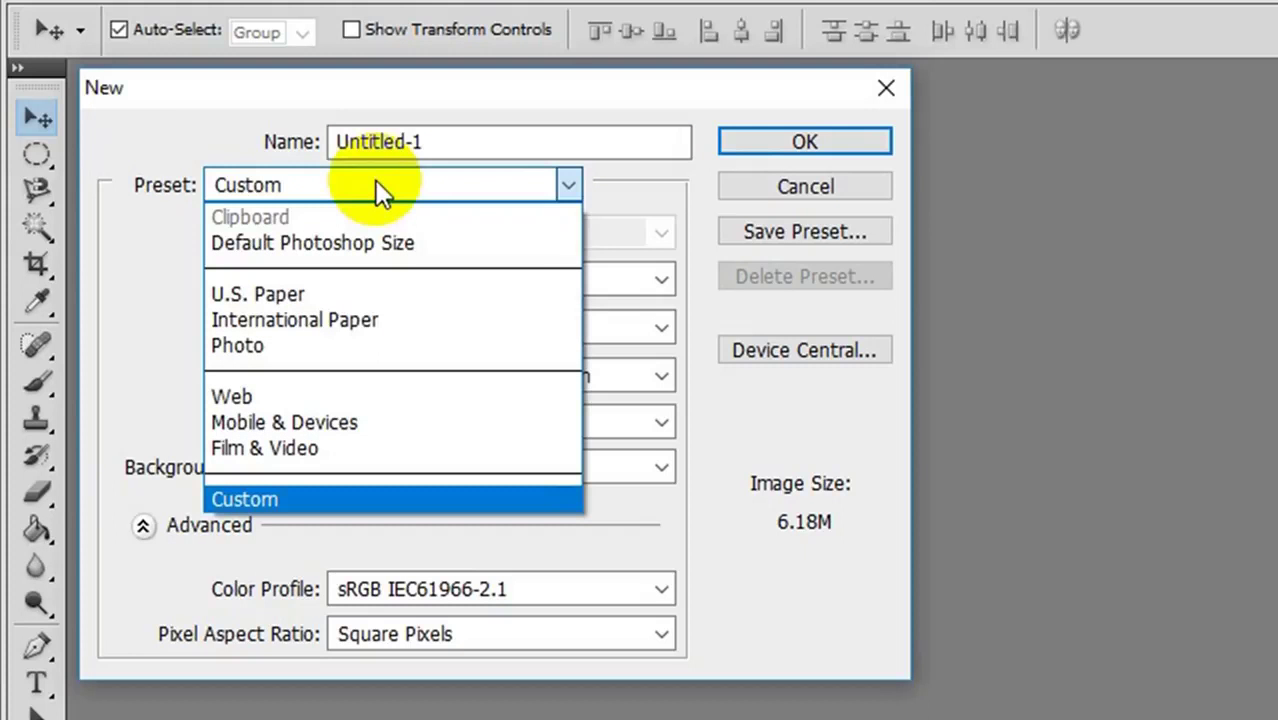
left_click(310, 322)
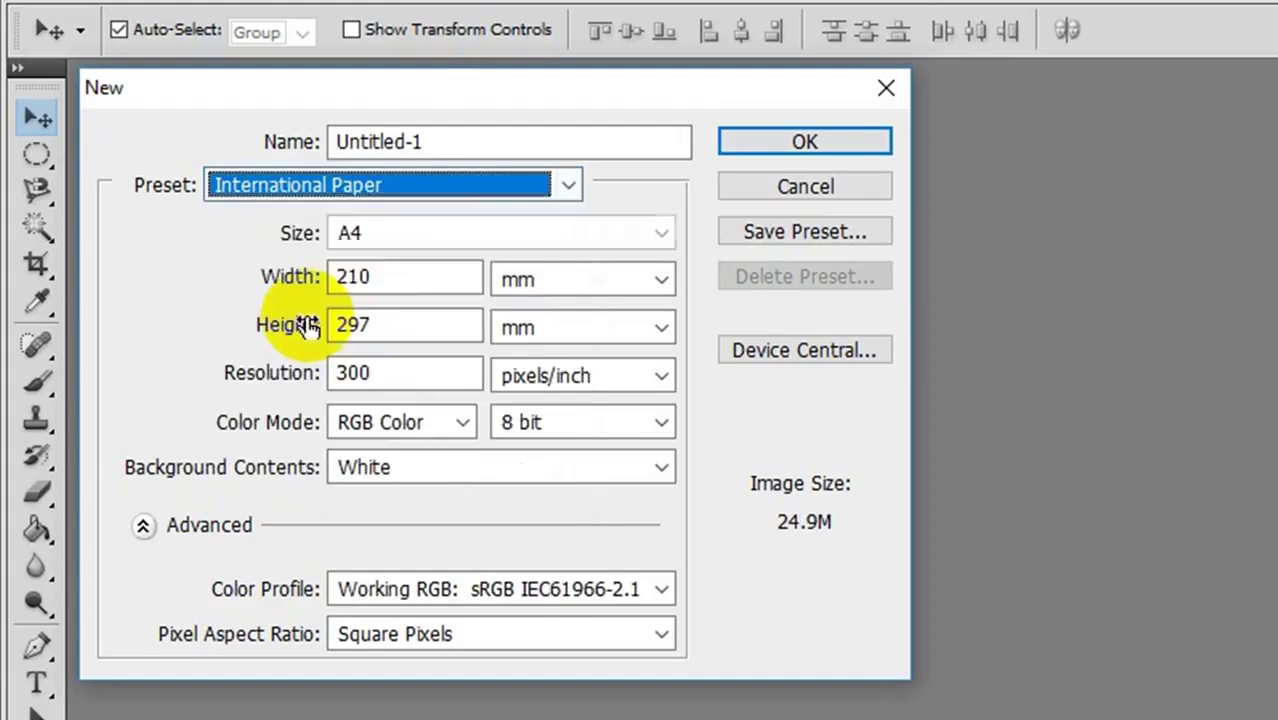
left_click(380, 233)
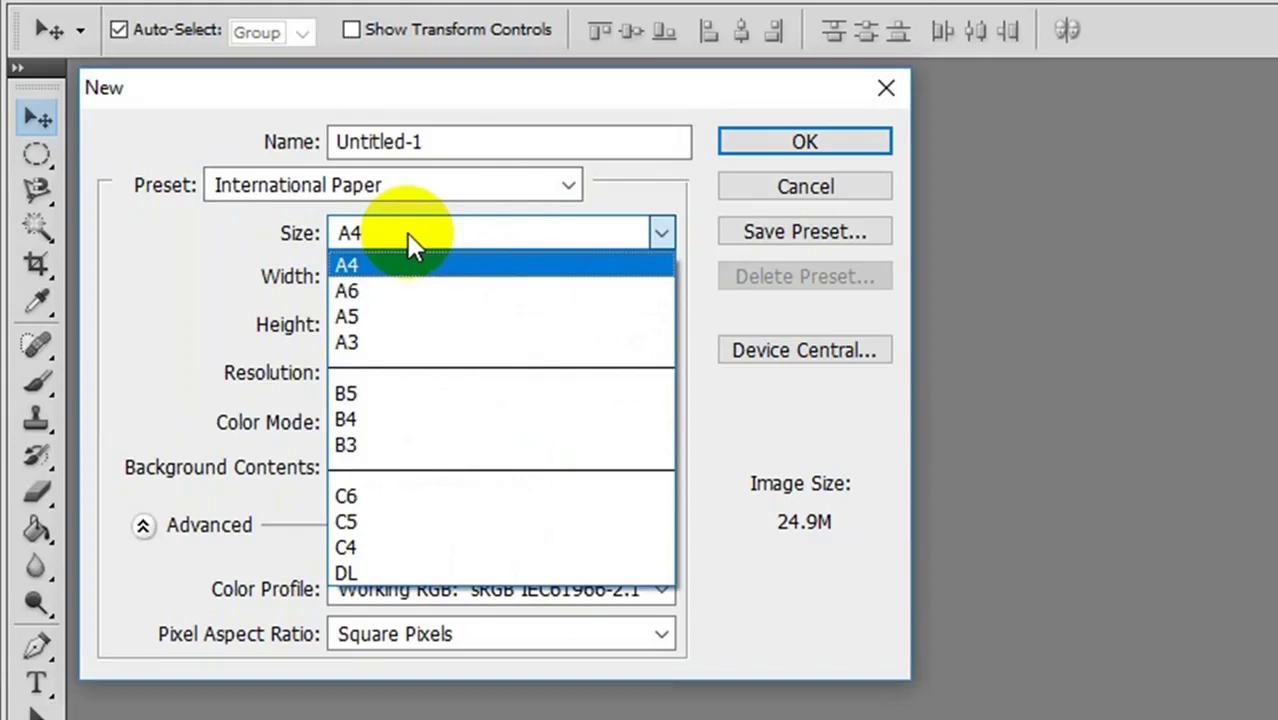
left_click(412, 245)
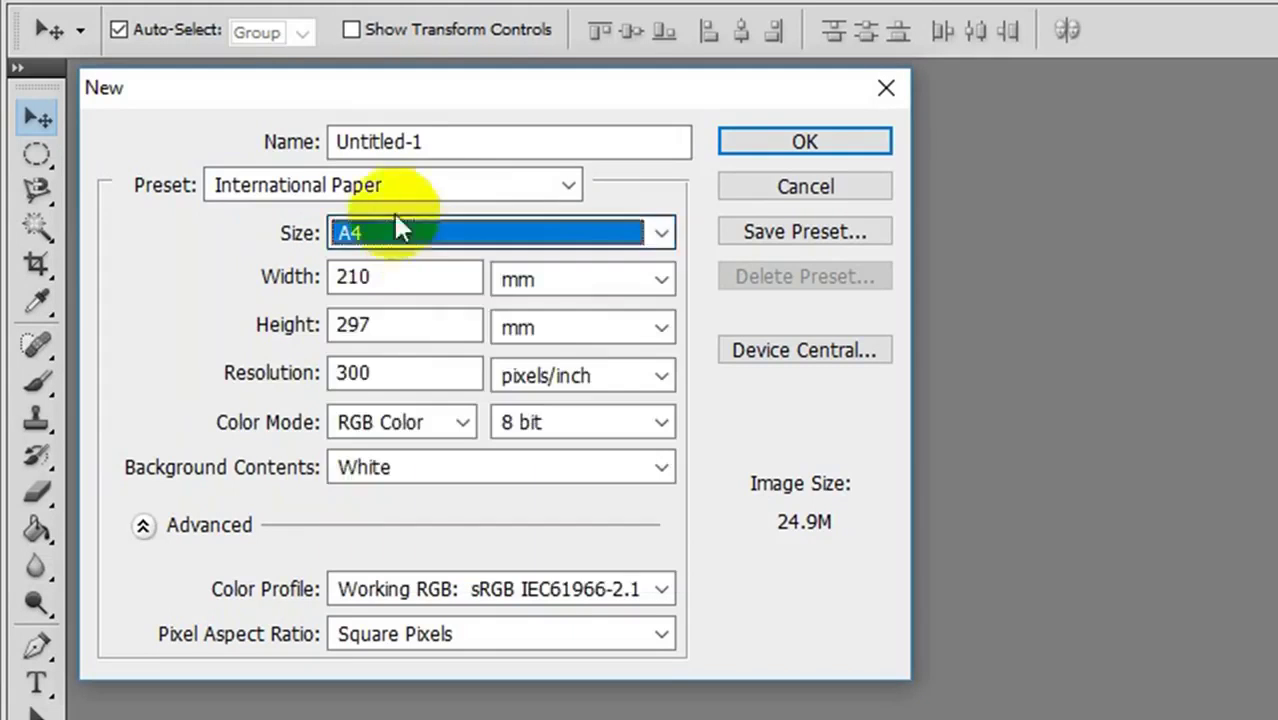
Preview the U.S. Paper Legal preset, then switch to Custom at 8.5 × 14 inches
left_click(434, 172)
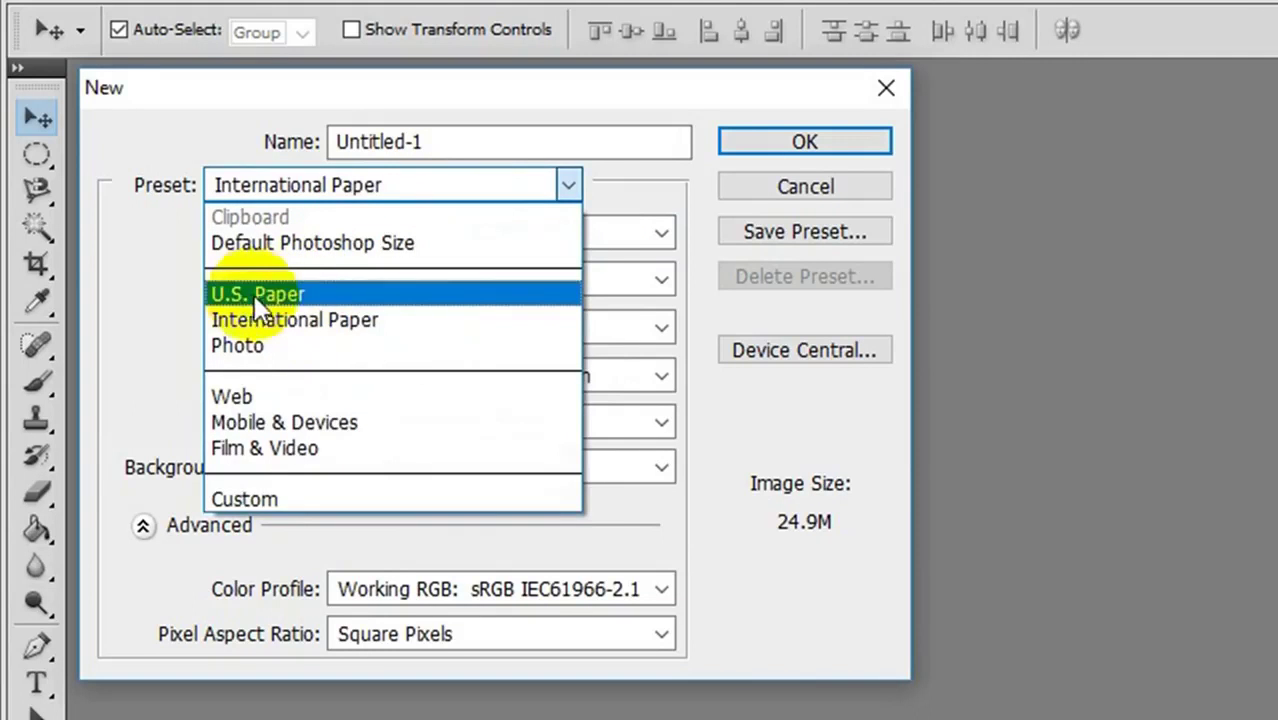
left_click(281, 292)
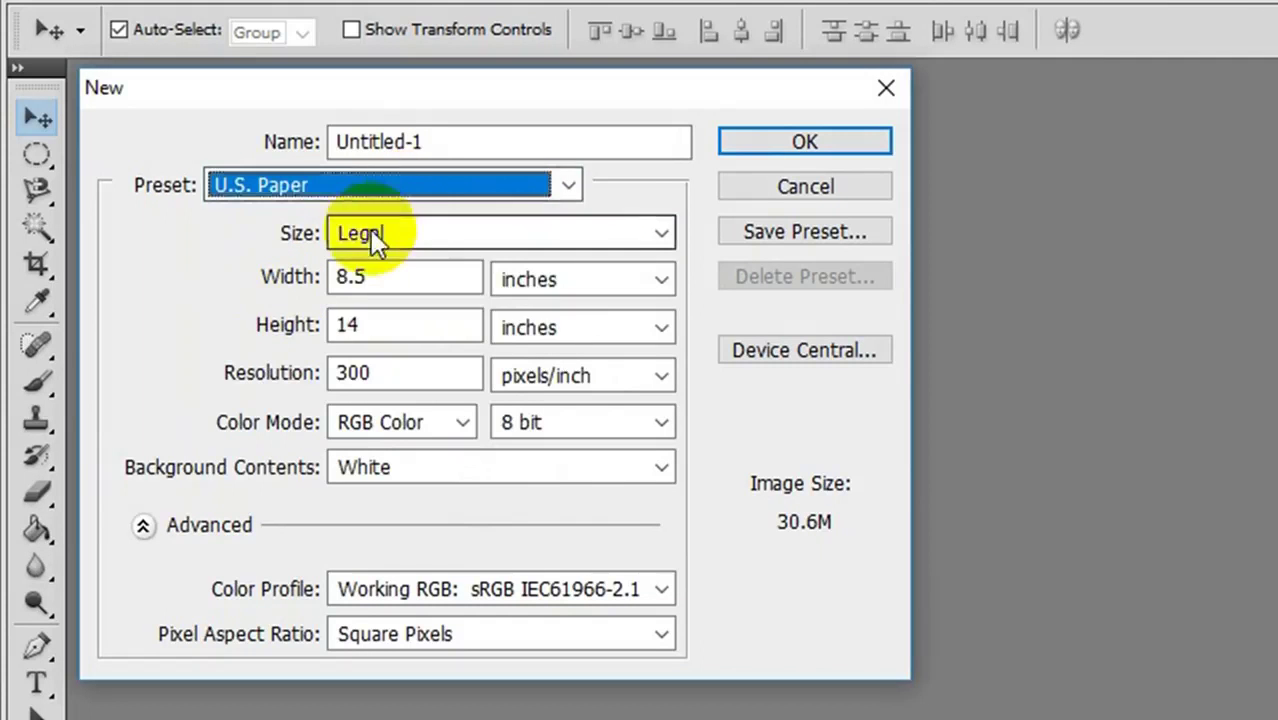
left_click(371, 233)
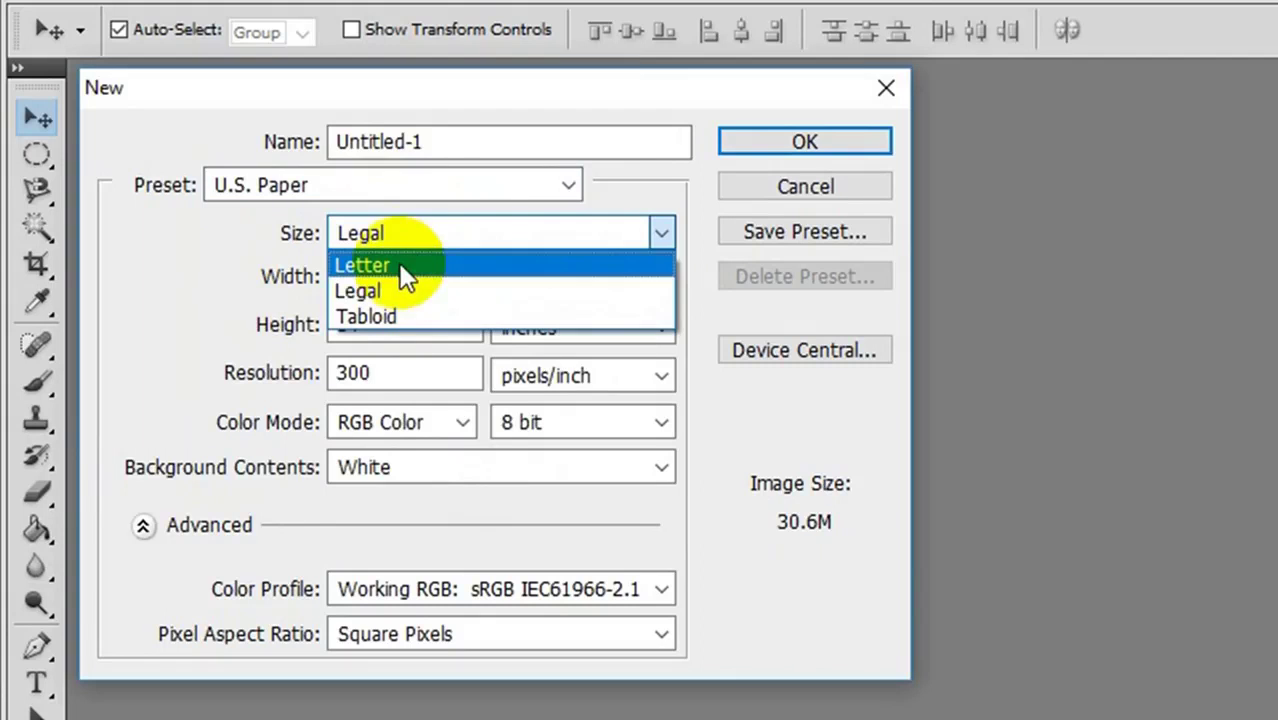
left_click(418, 188)
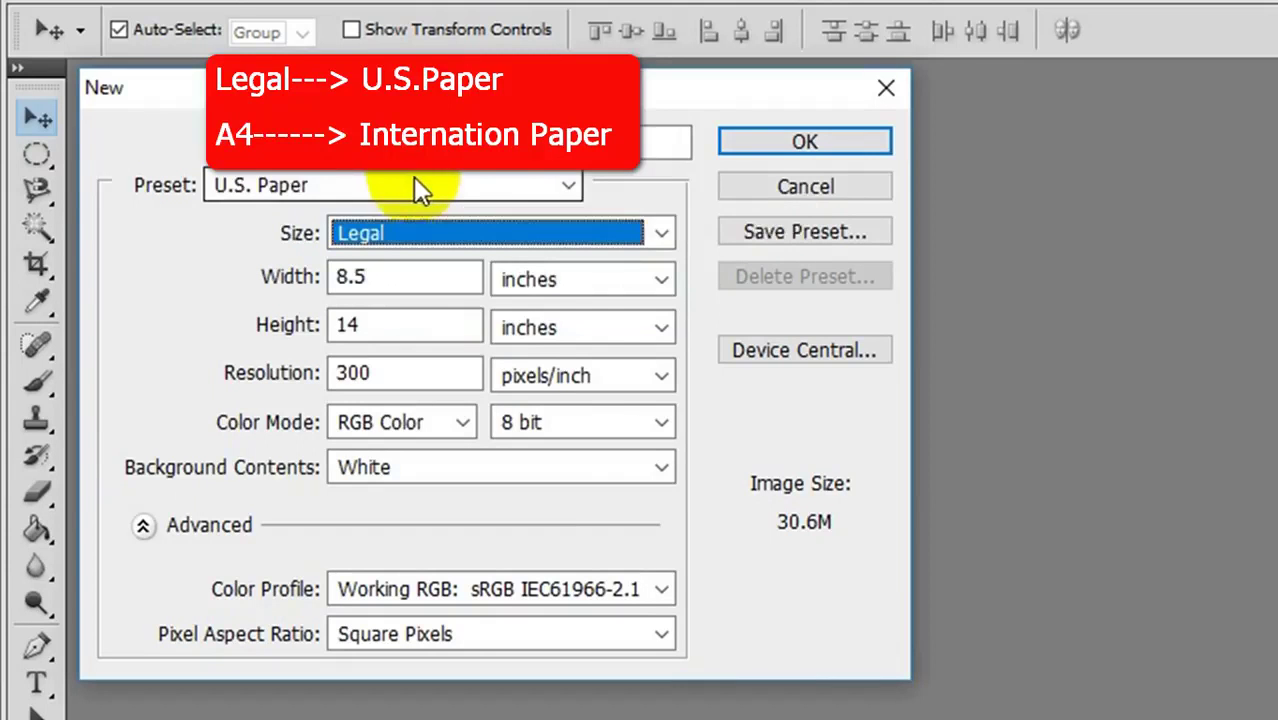
left_click(418, 187)
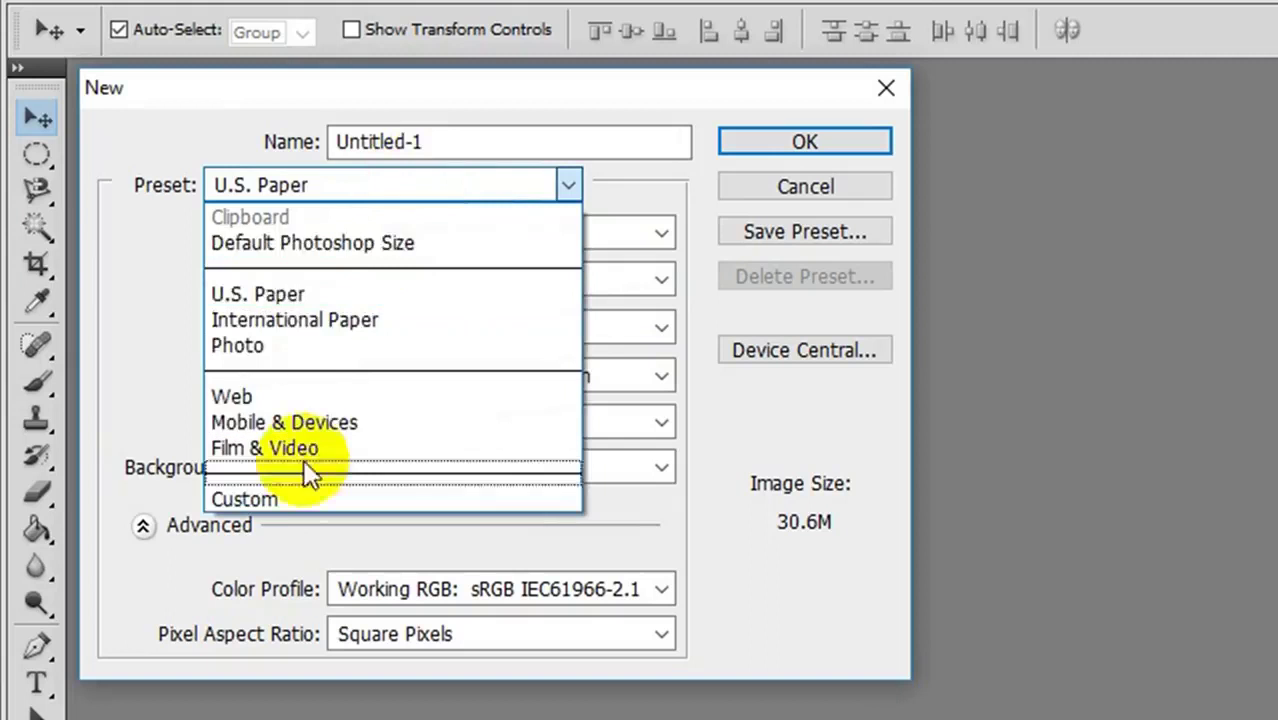
left_click(288, 499)
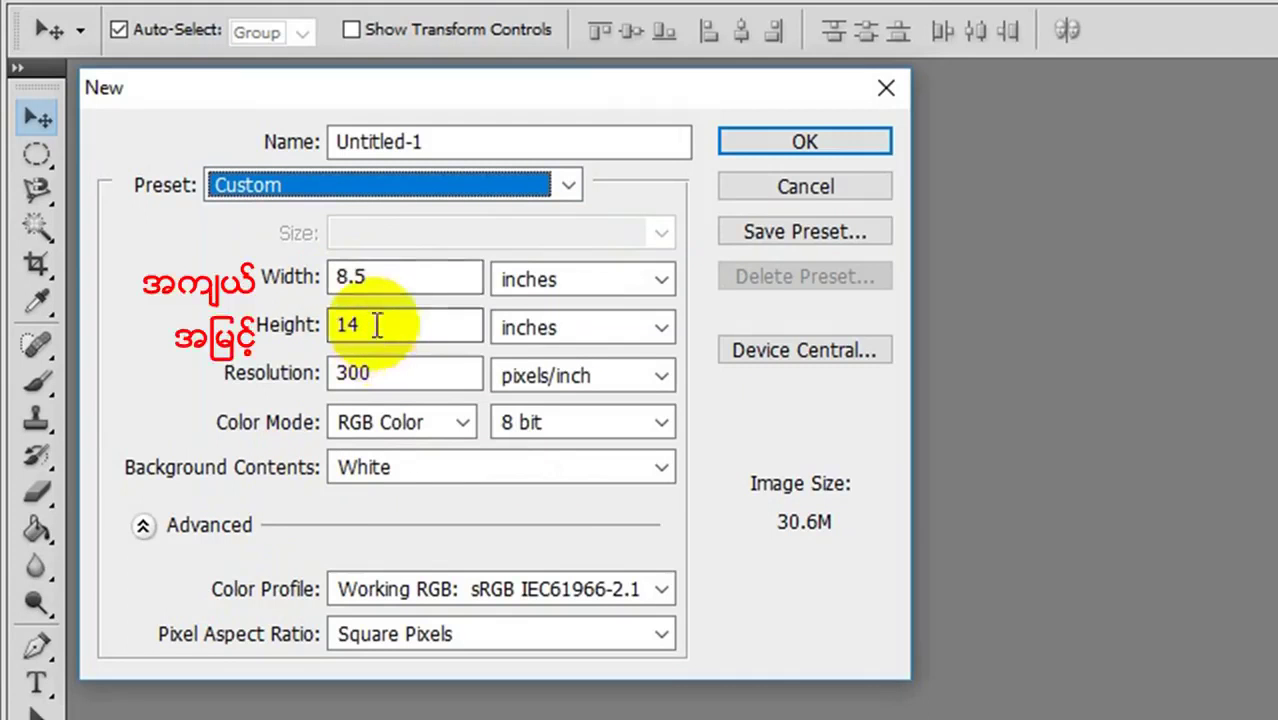
left_click(517, 280)
left_click(525, 311)
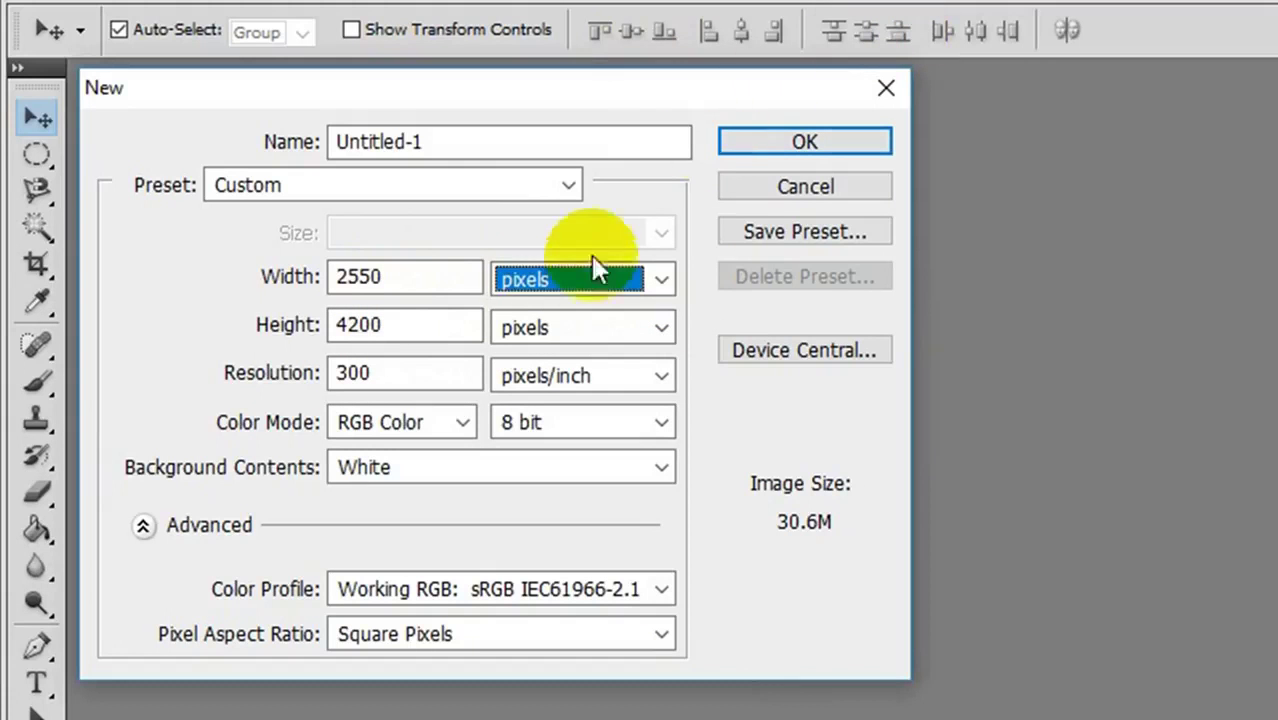
left_click(657, 269)
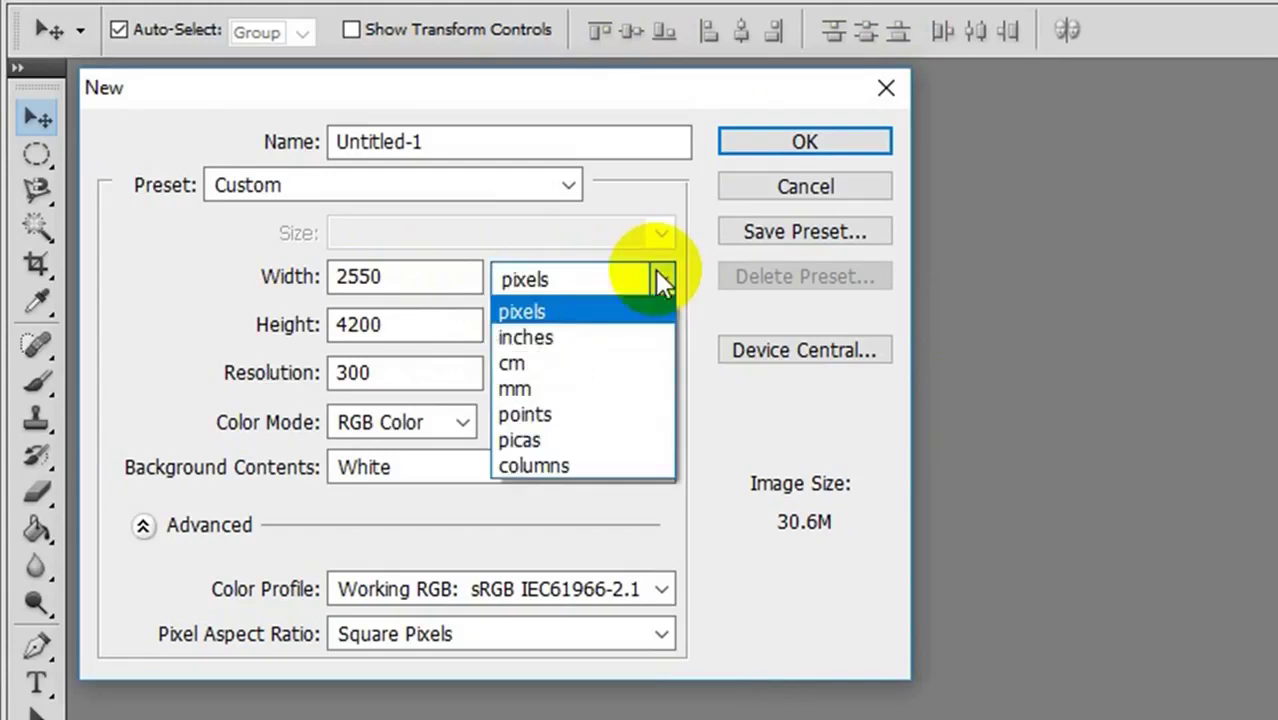
left_click(575, 338)
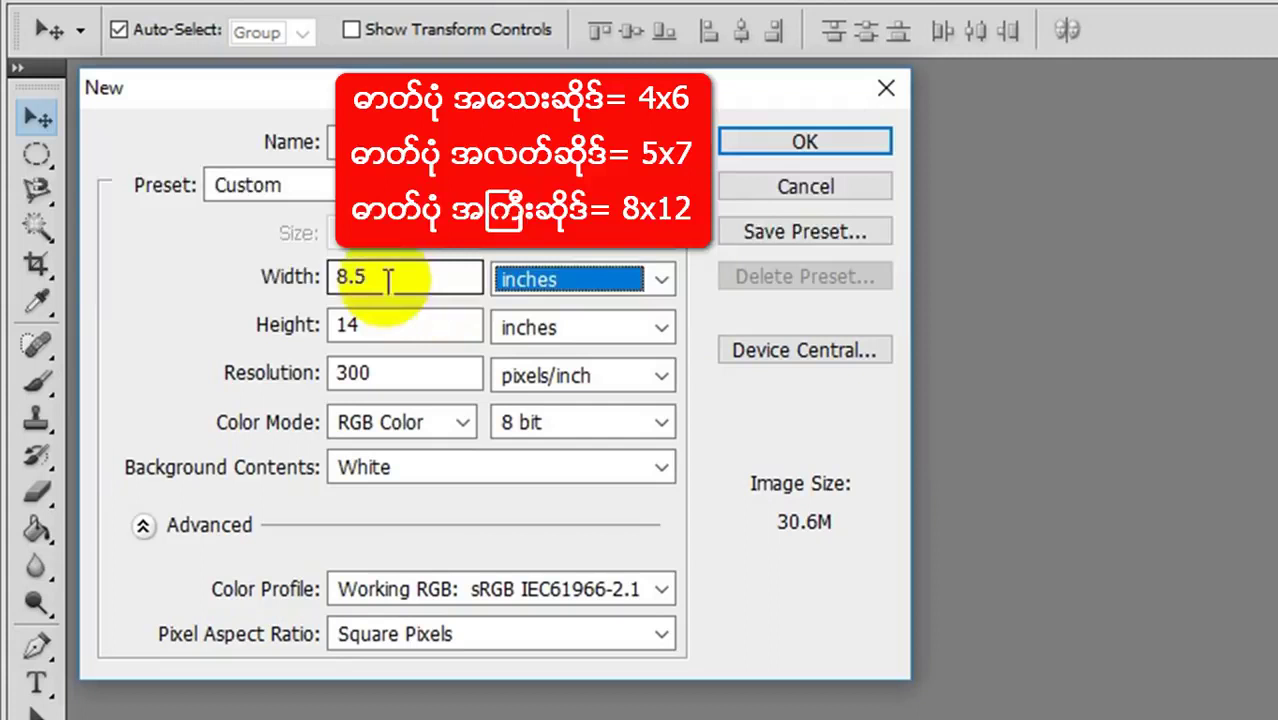
Set the page to 4 inches wide and 6 inches high at 300 pixels/inch
left_click(345, 278)
left_click_drag(378, 284, 254, 281)
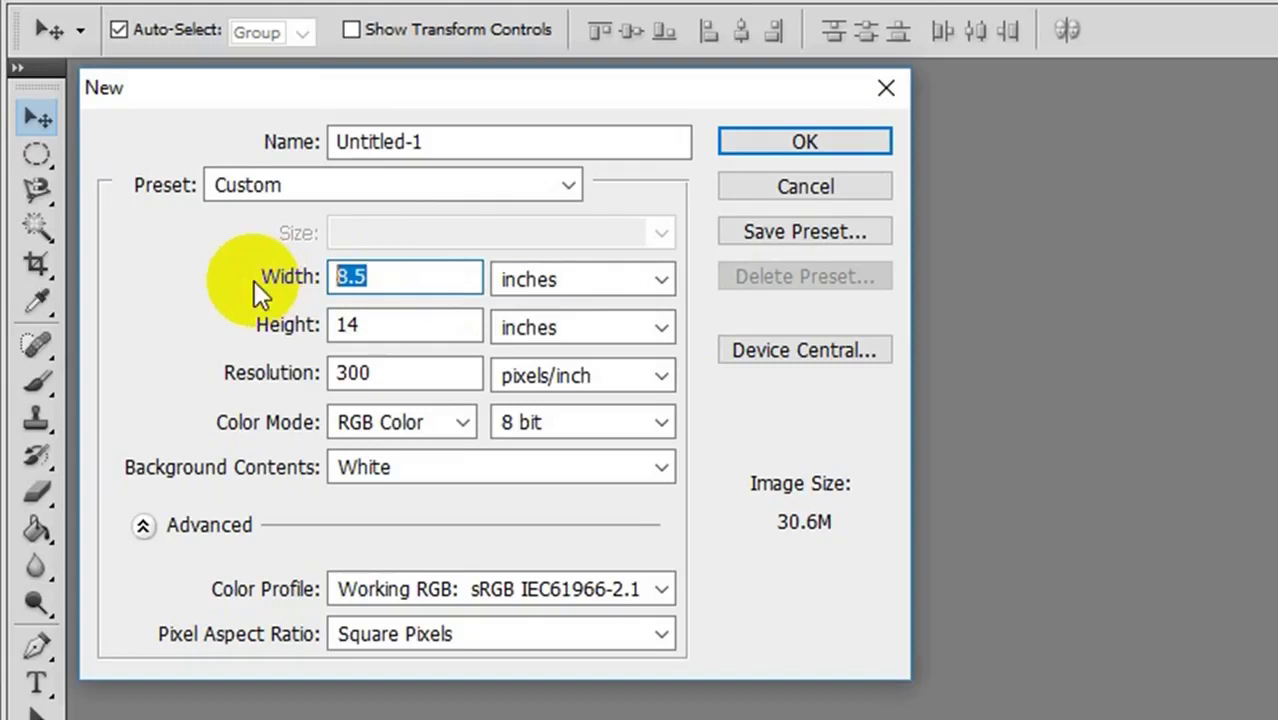
type("4")
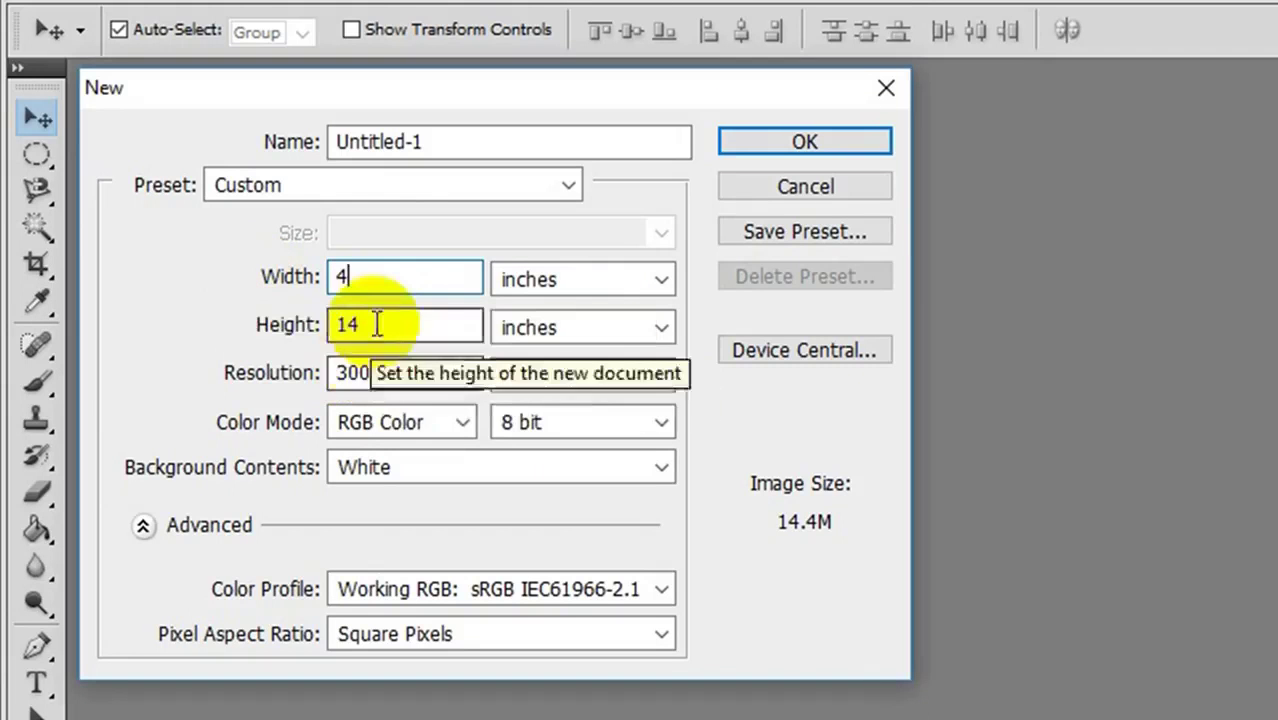
left_click_drag(377, 324, 325, 326)
type("6")
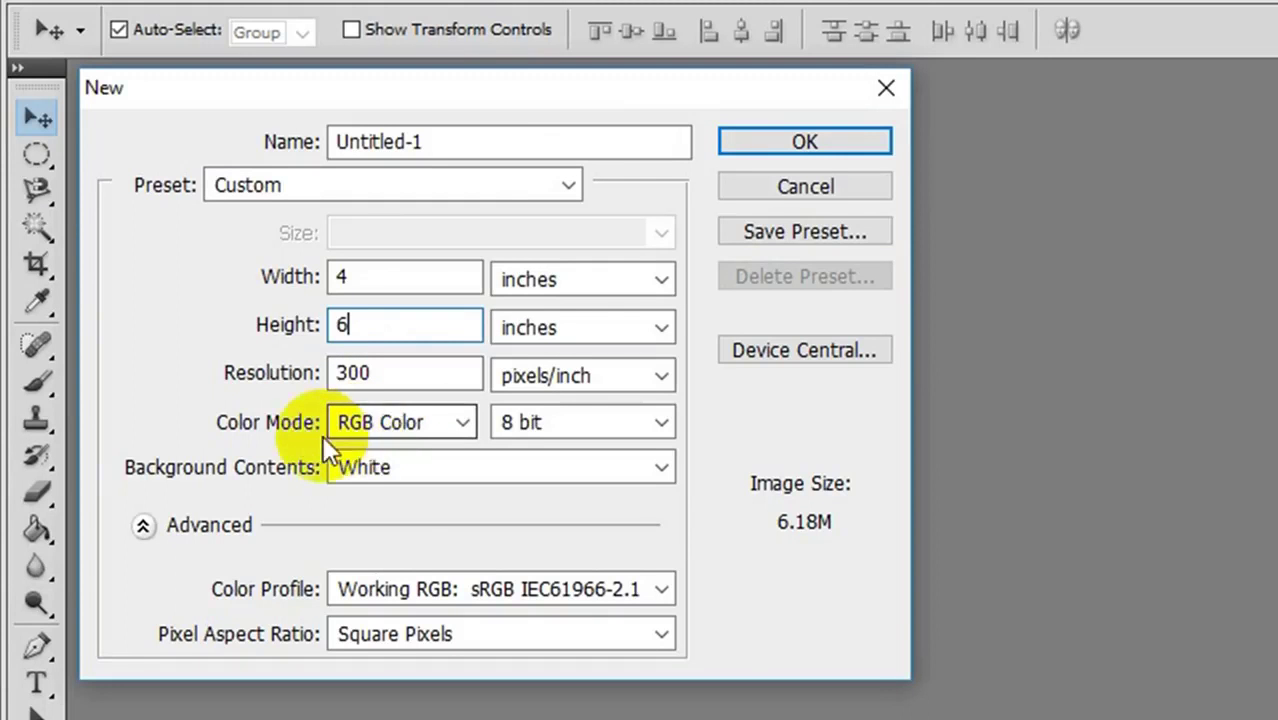
Keep RGB Color, set Background Contents to Transparent, and create the 4 × 6 inch document
left_click(420, 426)
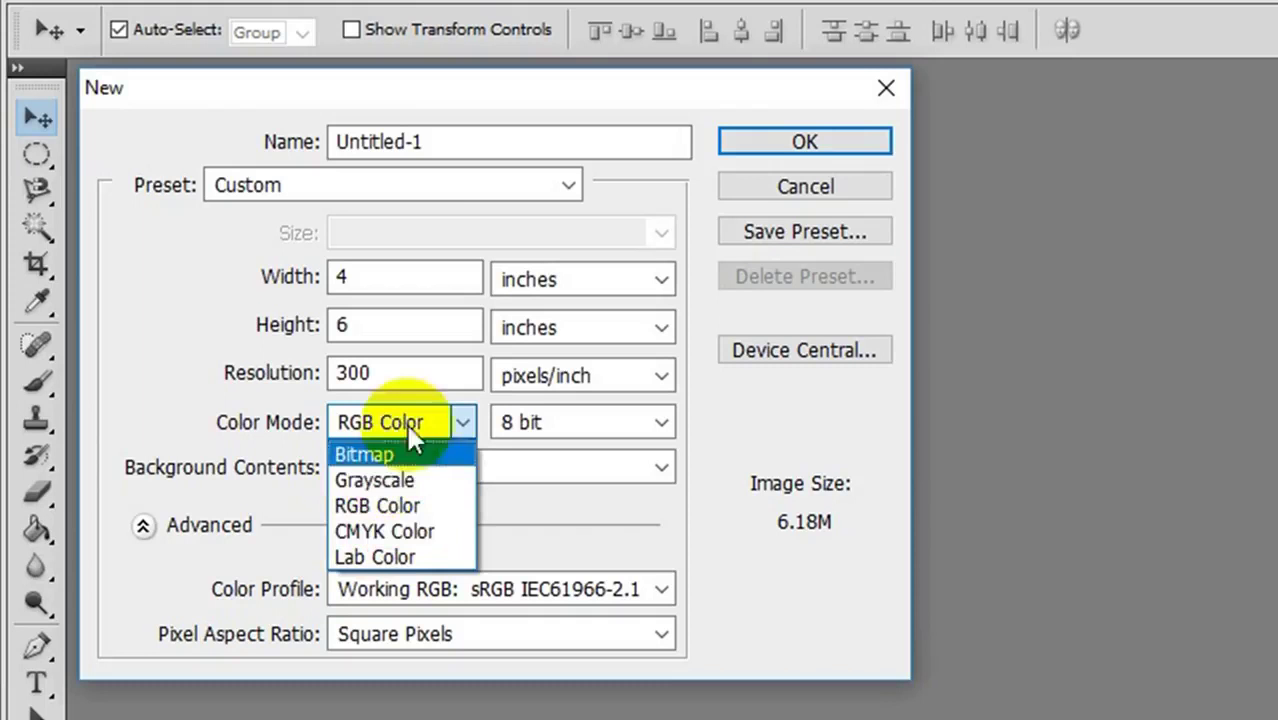
left_click(465, 420)
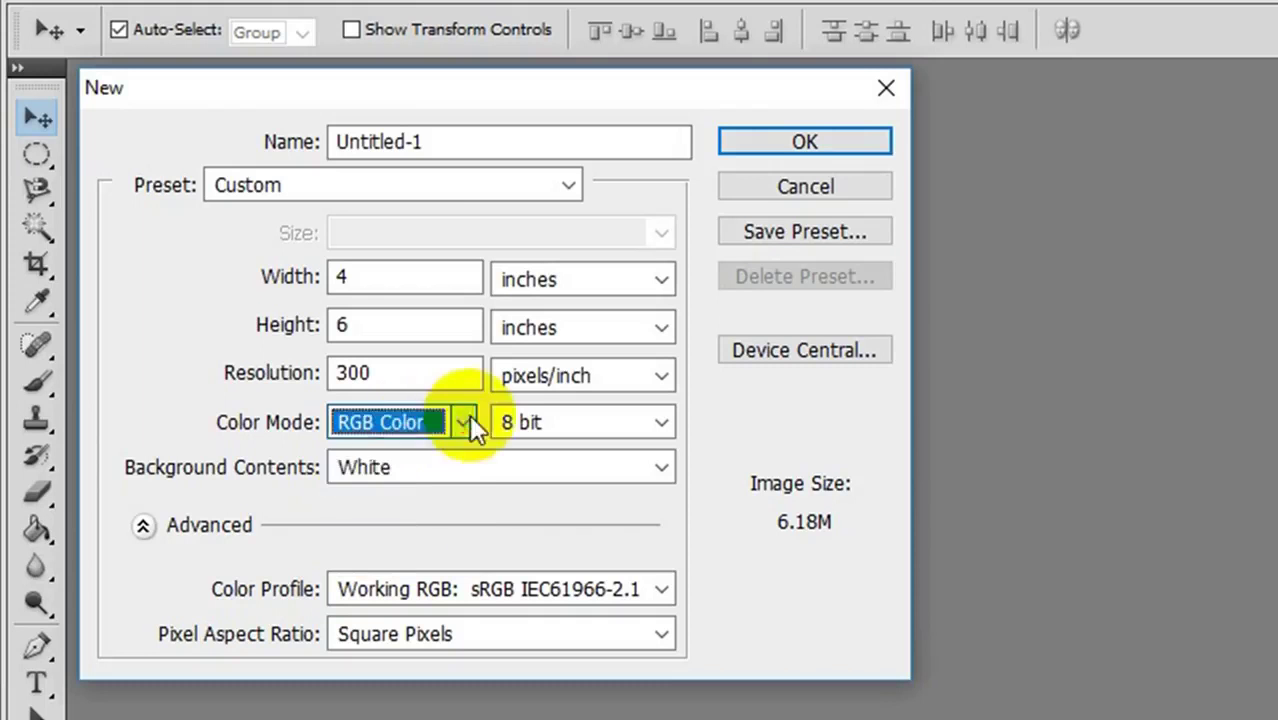
left_click(420, 470)
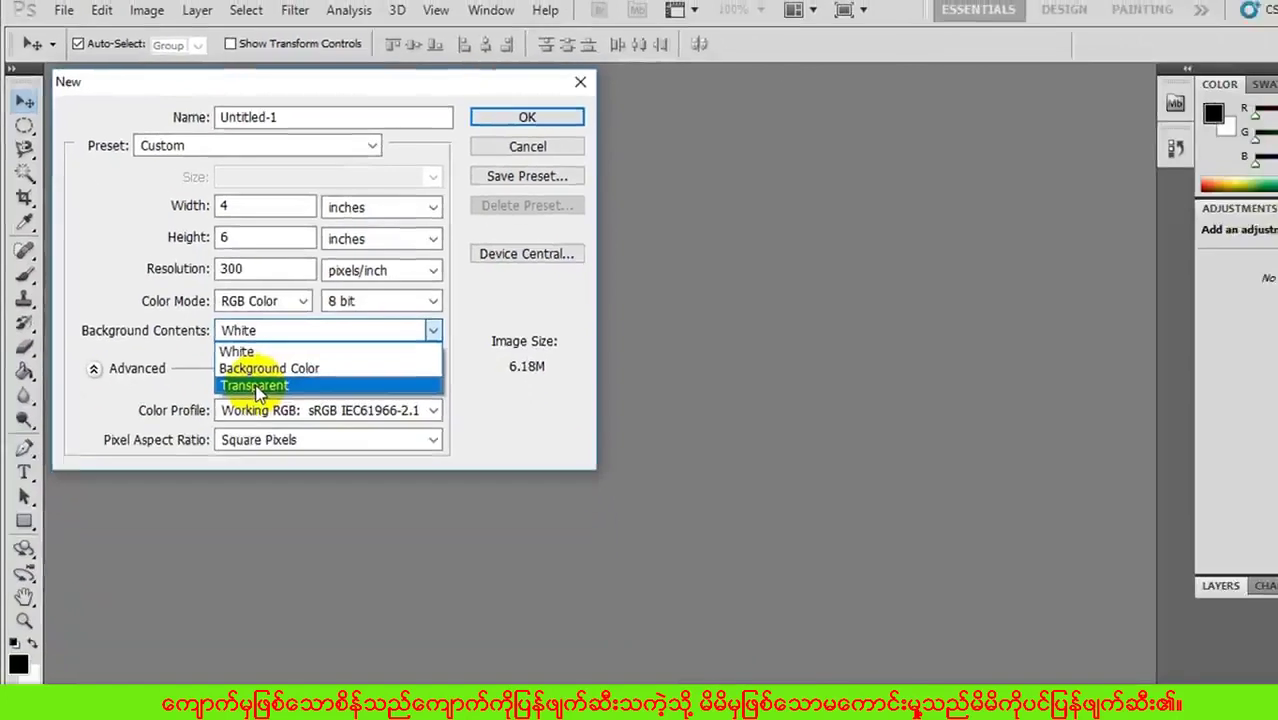
left_click(389, 549)
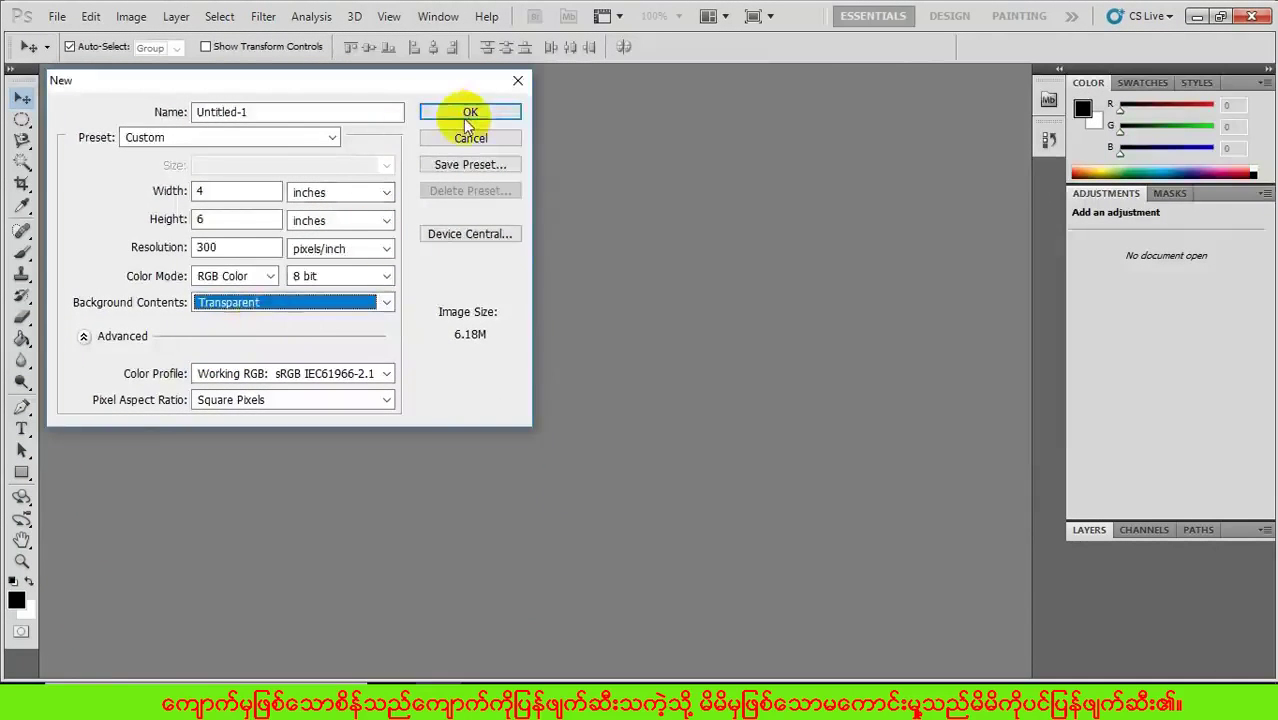
left_click(470, 112)
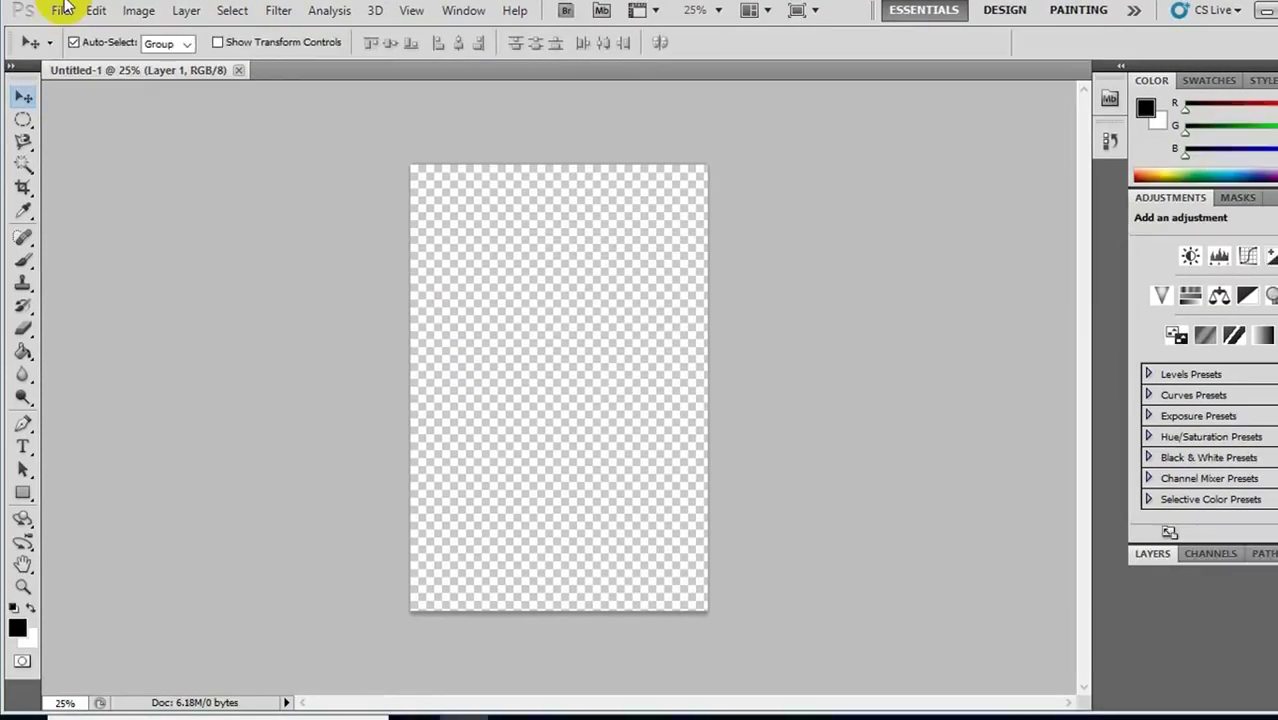
Place 013 - Copy (2).png and move it into the lower half of the page
left_click(62, 10)
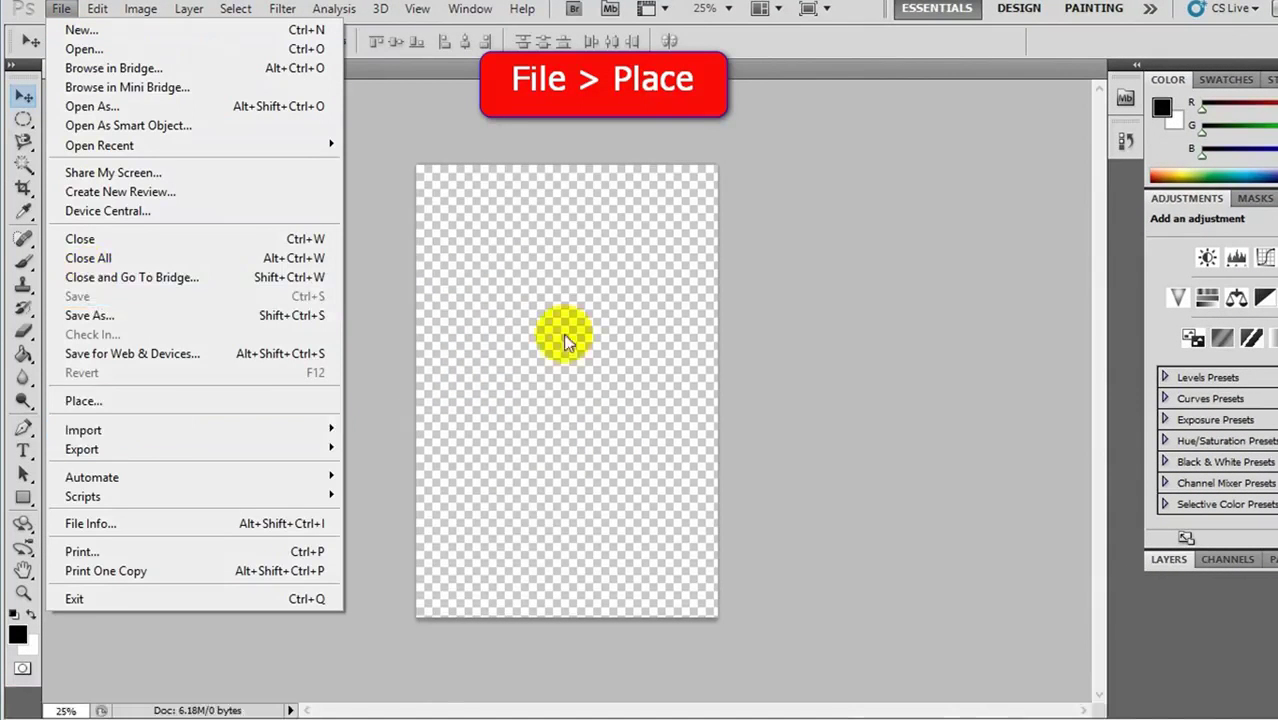
left_click(125, 401)
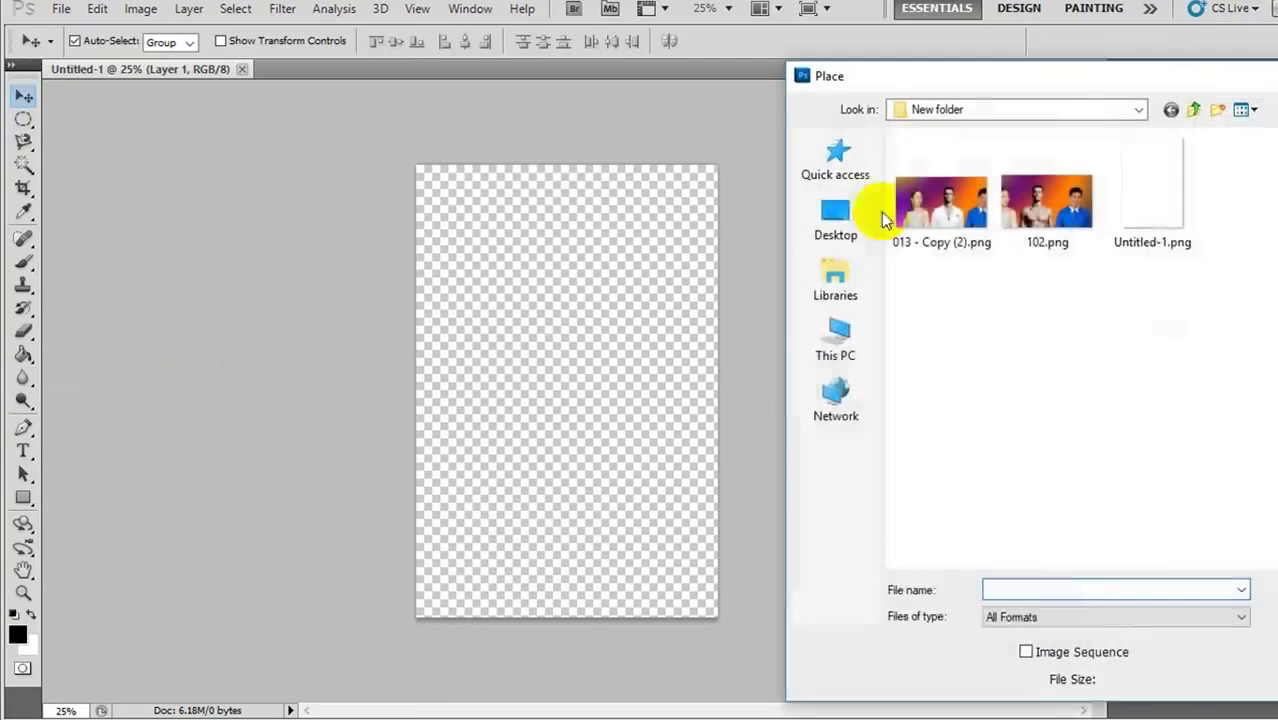
left_click(905, 205)
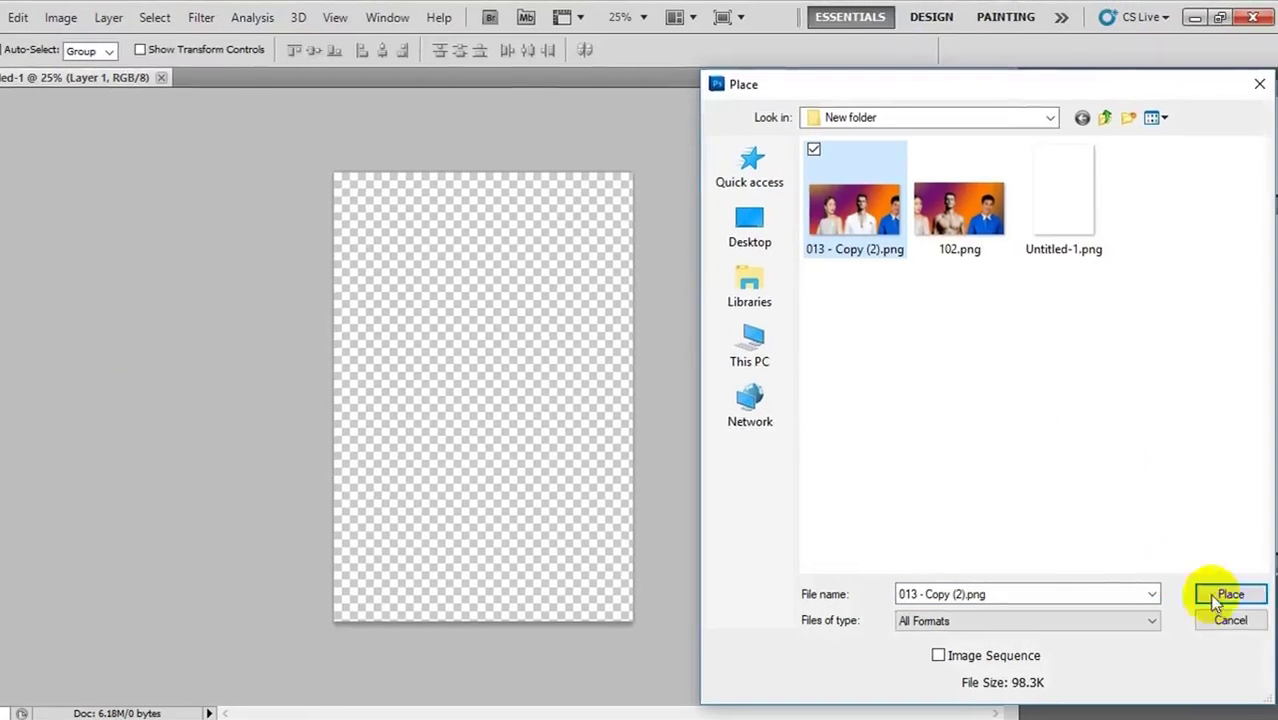
left_click(1275, 590)
left_click_drag(432, 427, 434, 535)
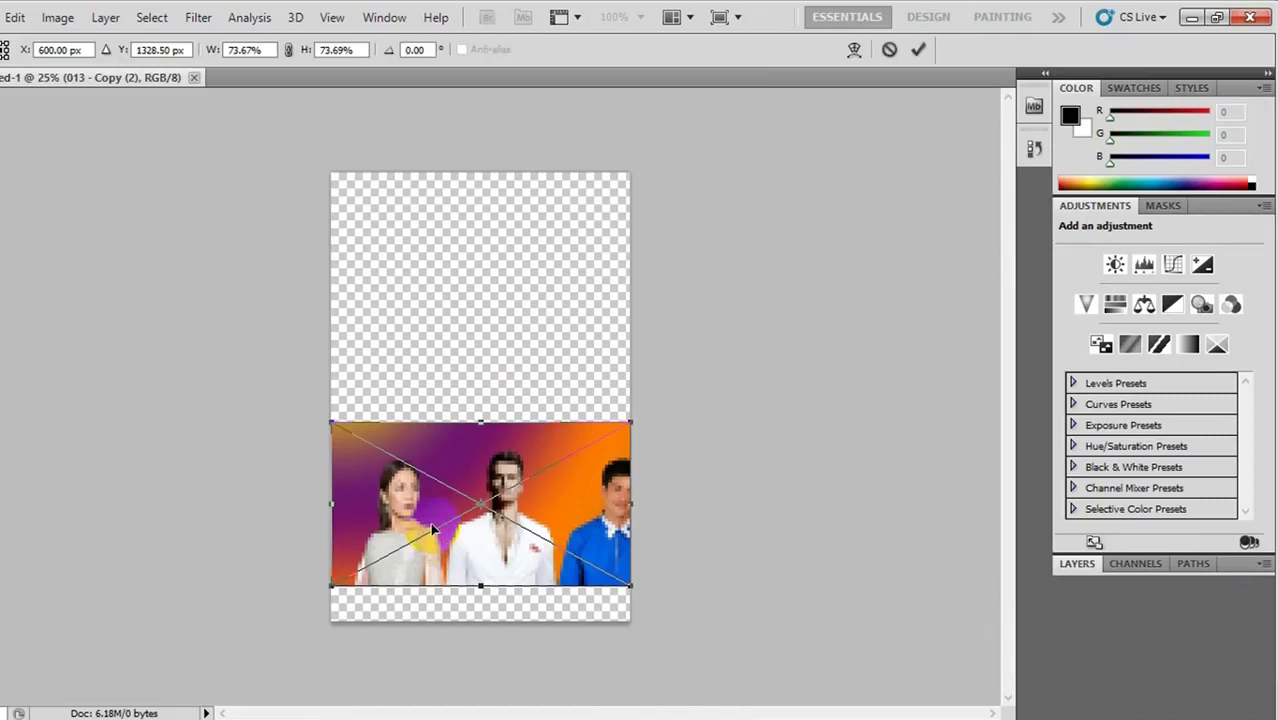
key("Return")
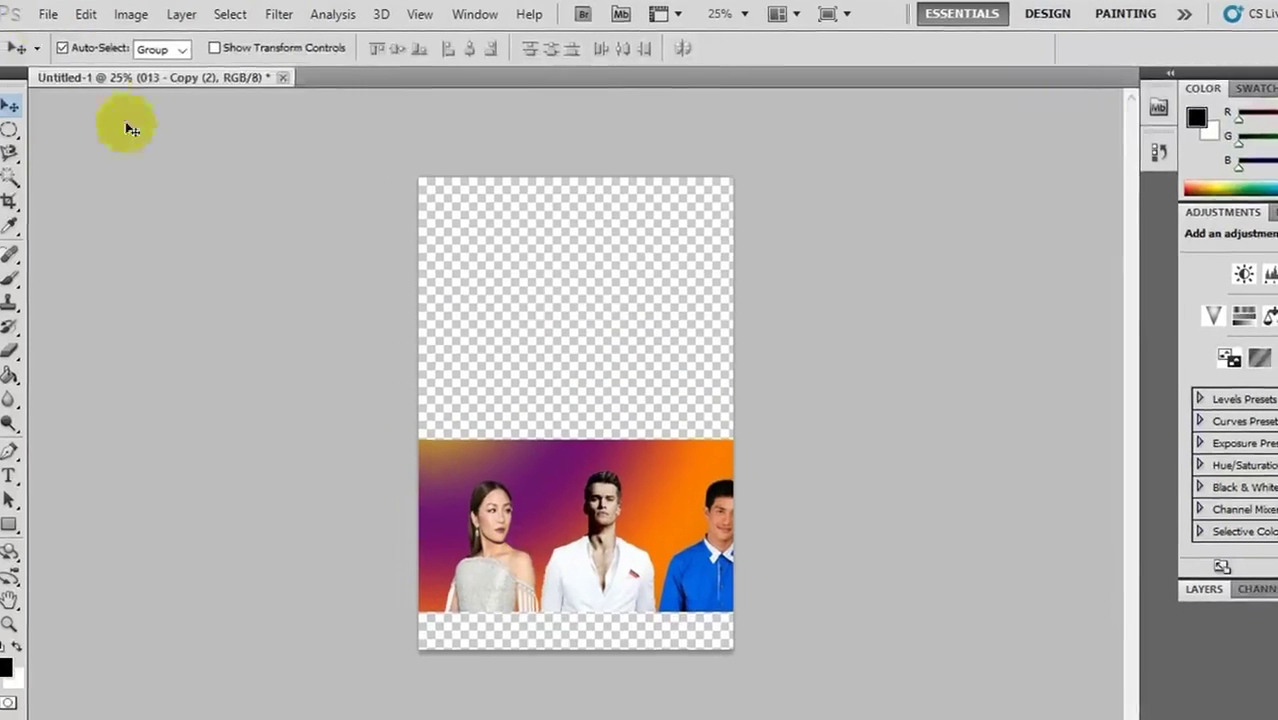
Place 102.png in the upper half of the page, above the first photo
left_click(55, 17)
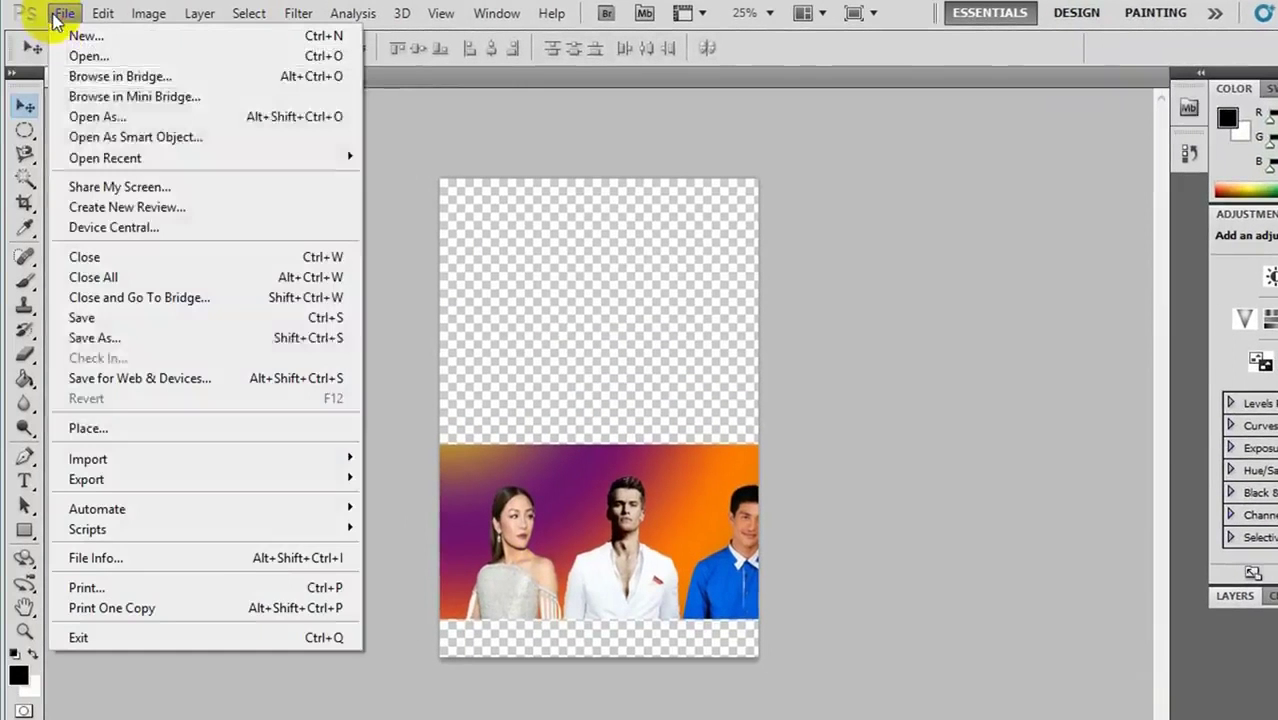
left_click(83, 429)
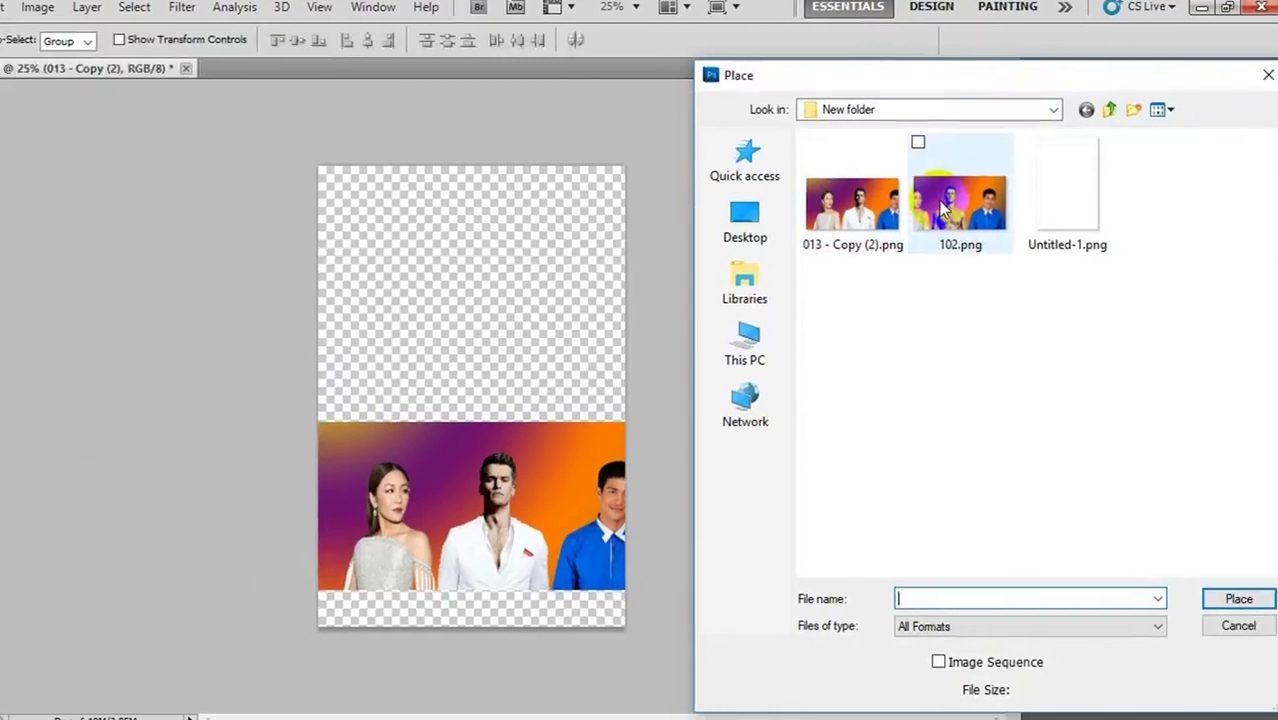
left_click(932, 204)
left_click(1240, 597)
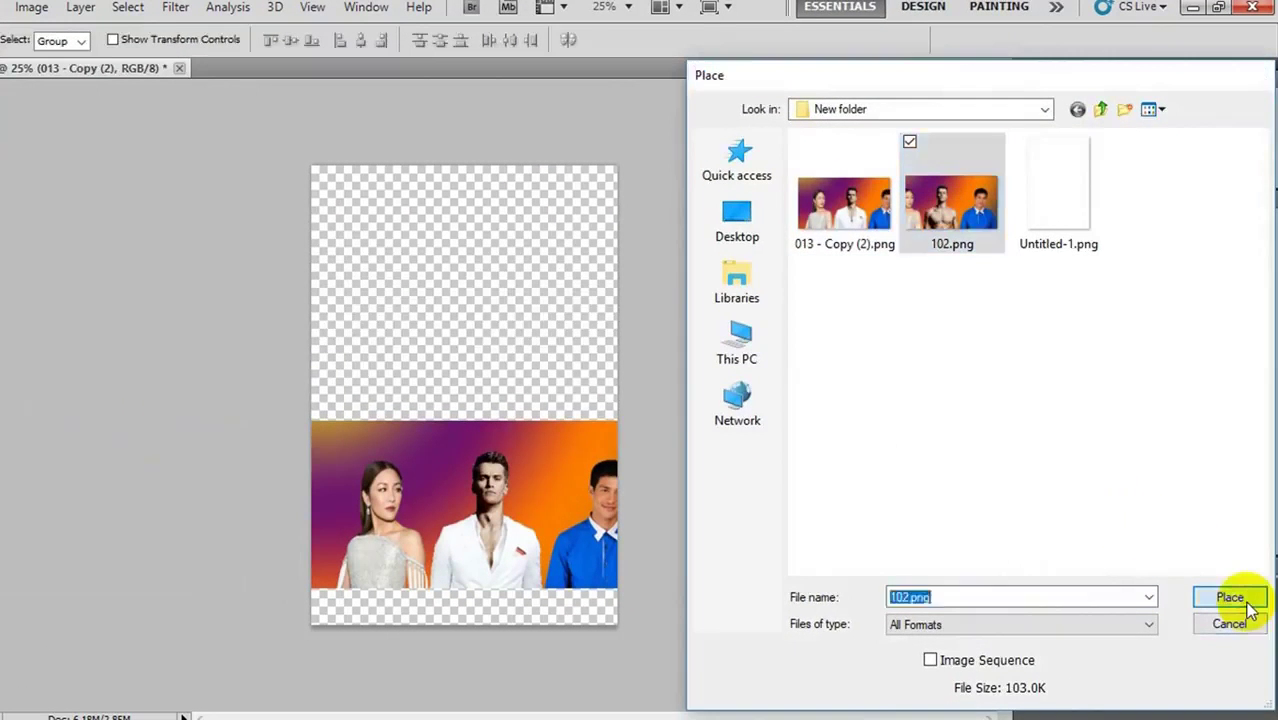
mouse_move(530, 412)
left_mouse_down()
mouse_move(540, 293)
mouse_move(516, 297)
left_mouse_up()
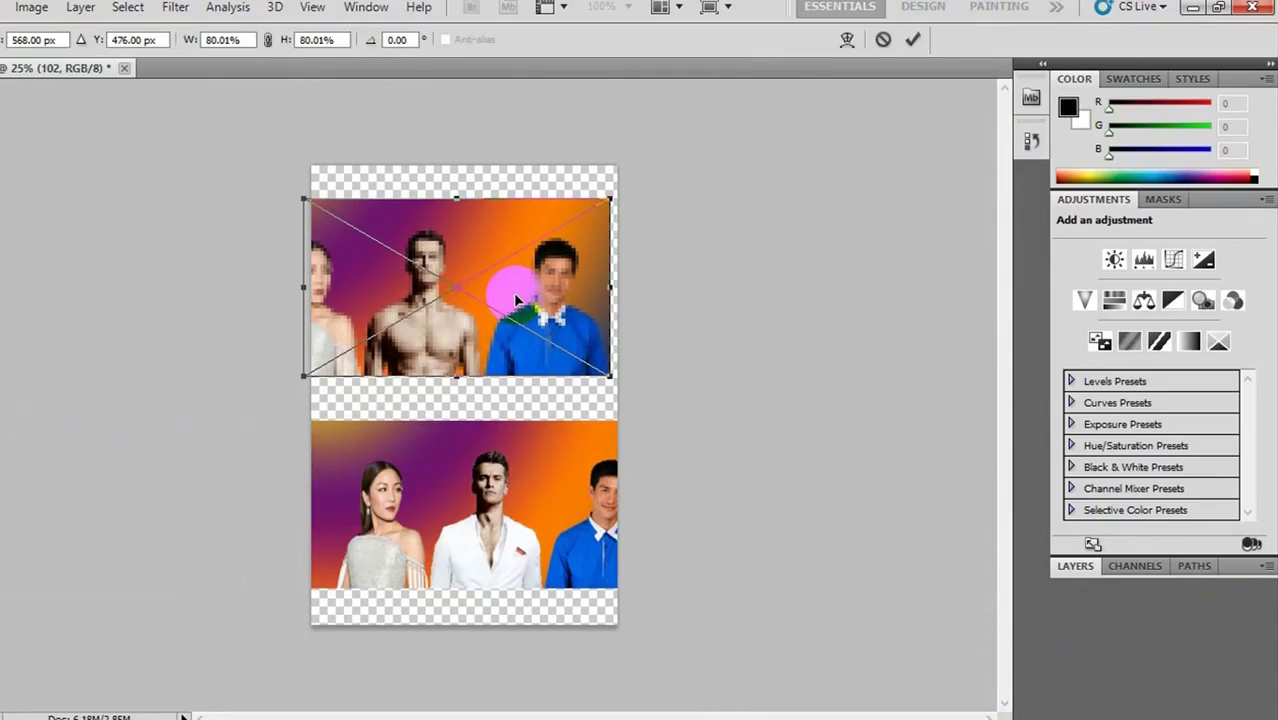
key("Return")
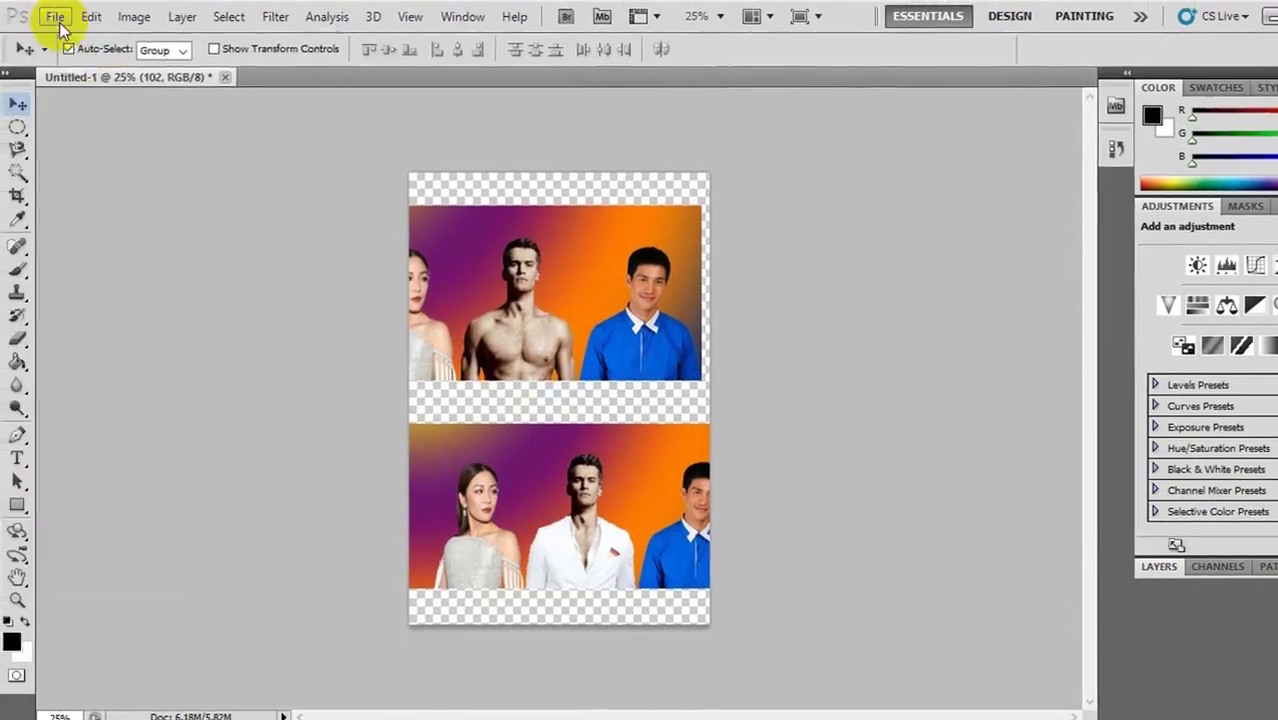
left_click(57, 20)
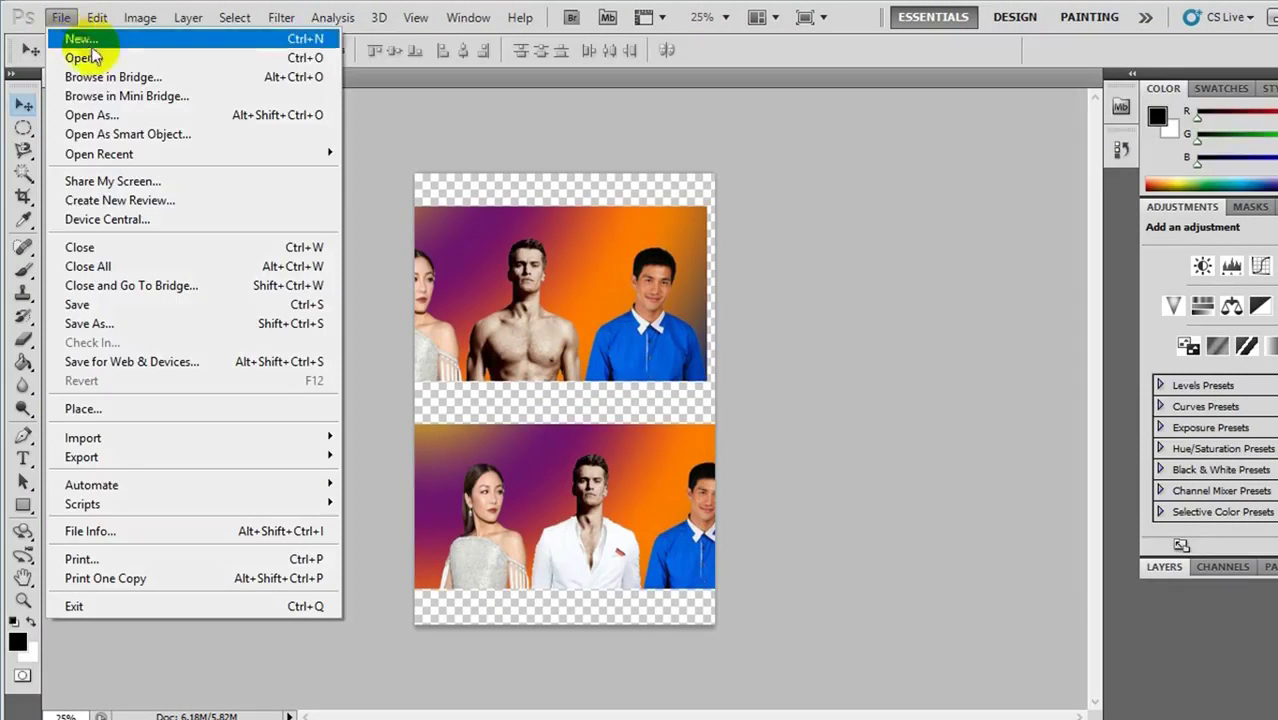
Open 013 - Copy (2).png and 102.png as separate documents with File > Open
left_click(87, 57)
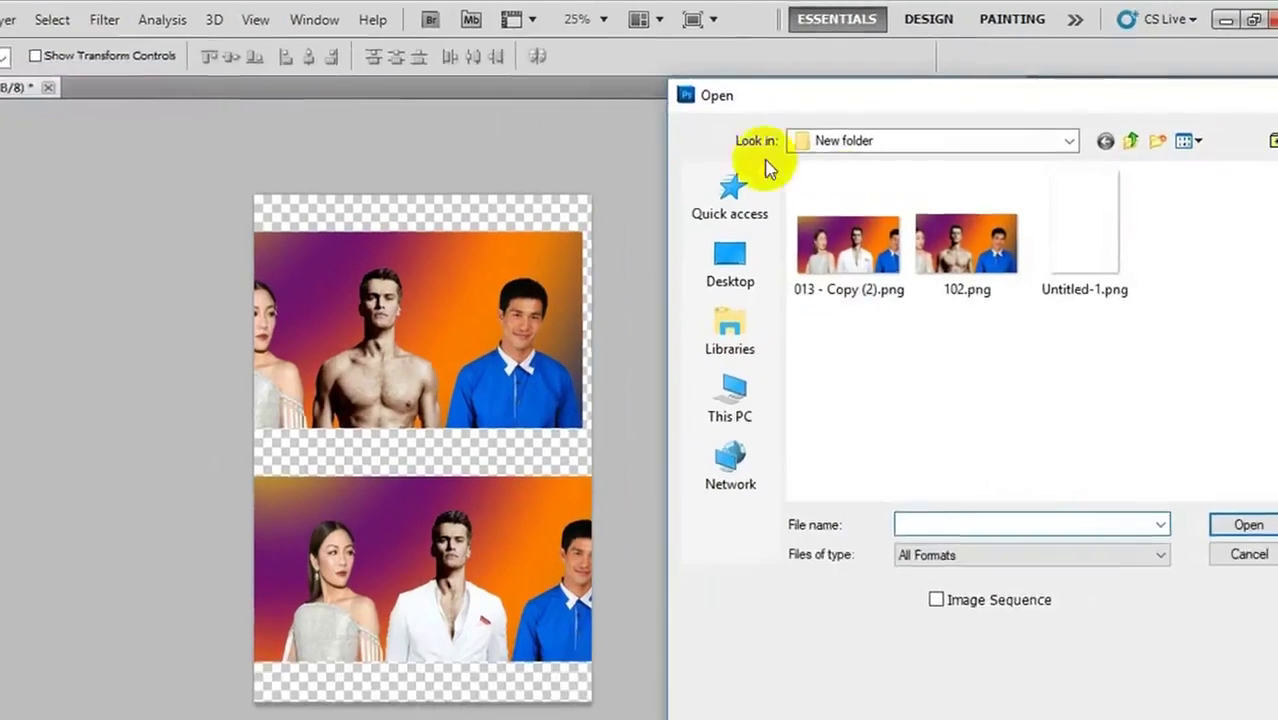
left_click(740, 265)
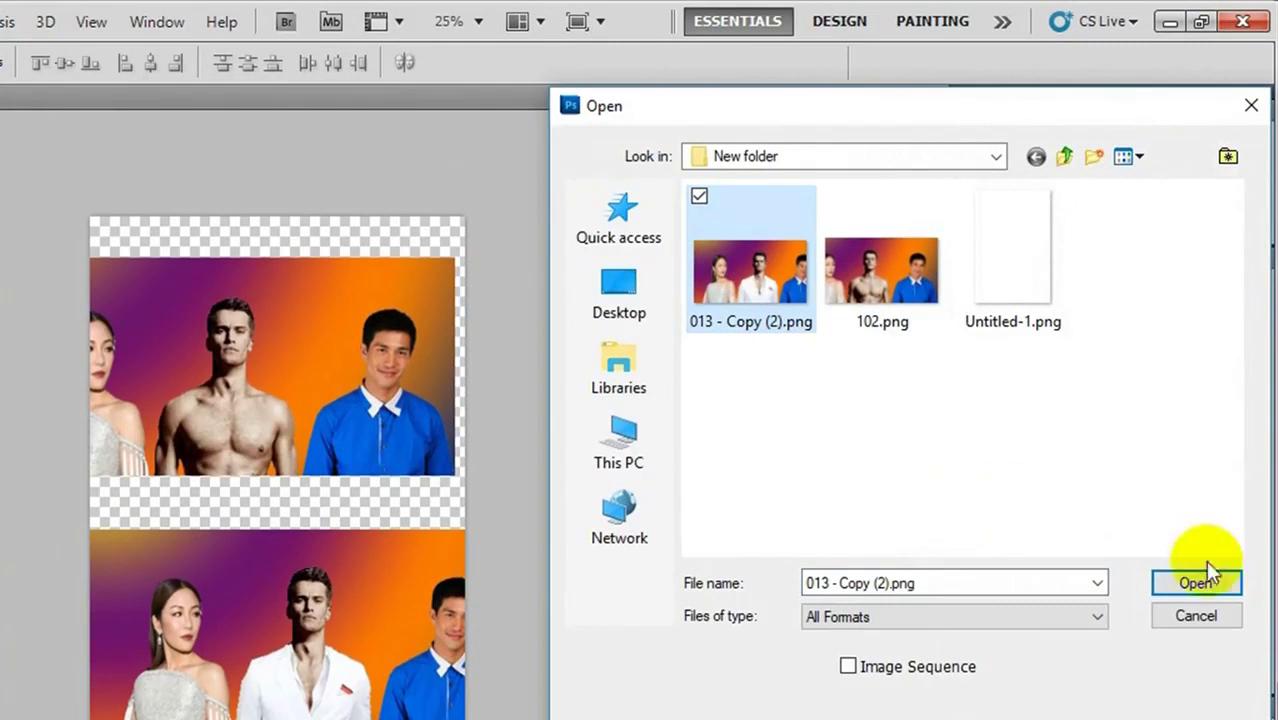
left_click(1167, 584)
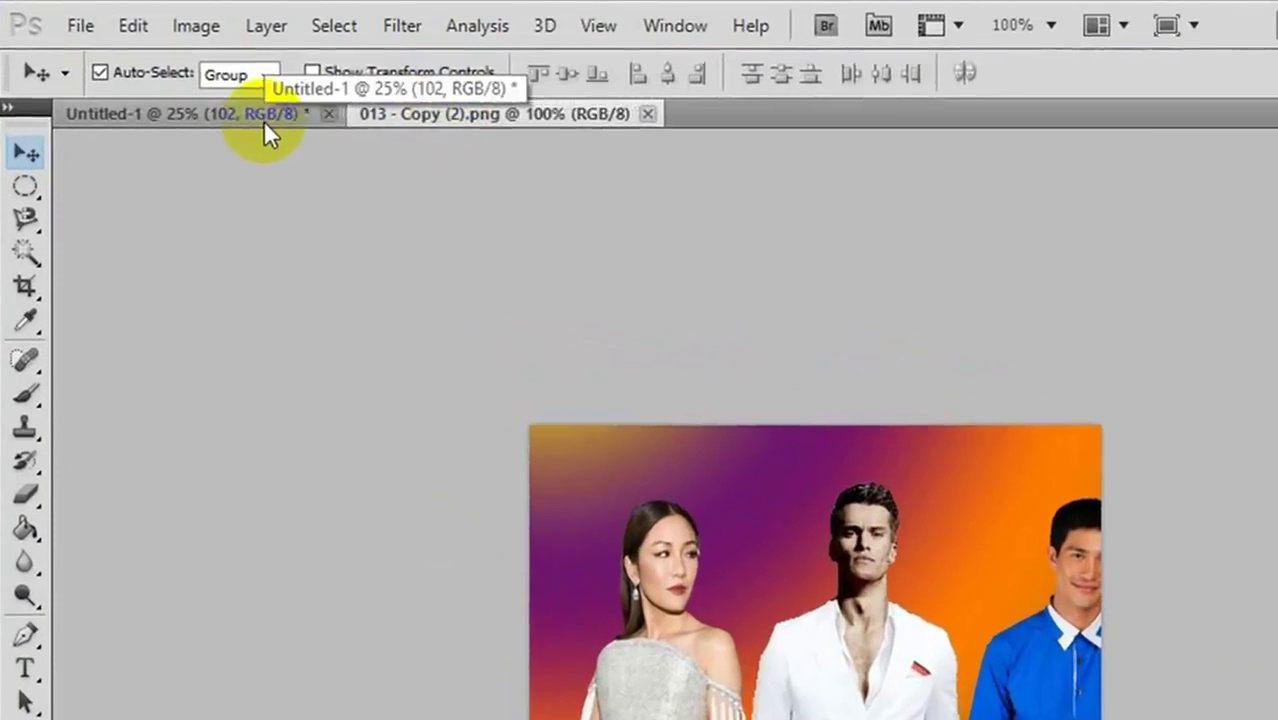
left_click(192, 84)
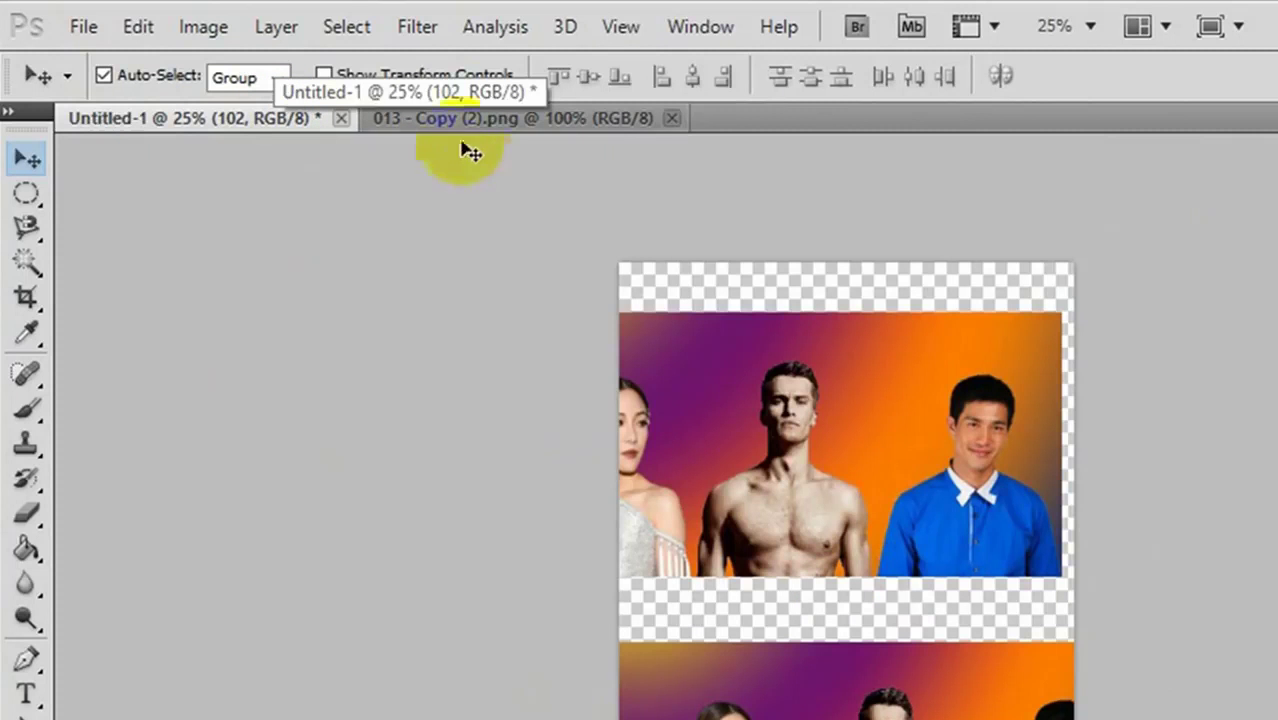
left_click(484, 118)
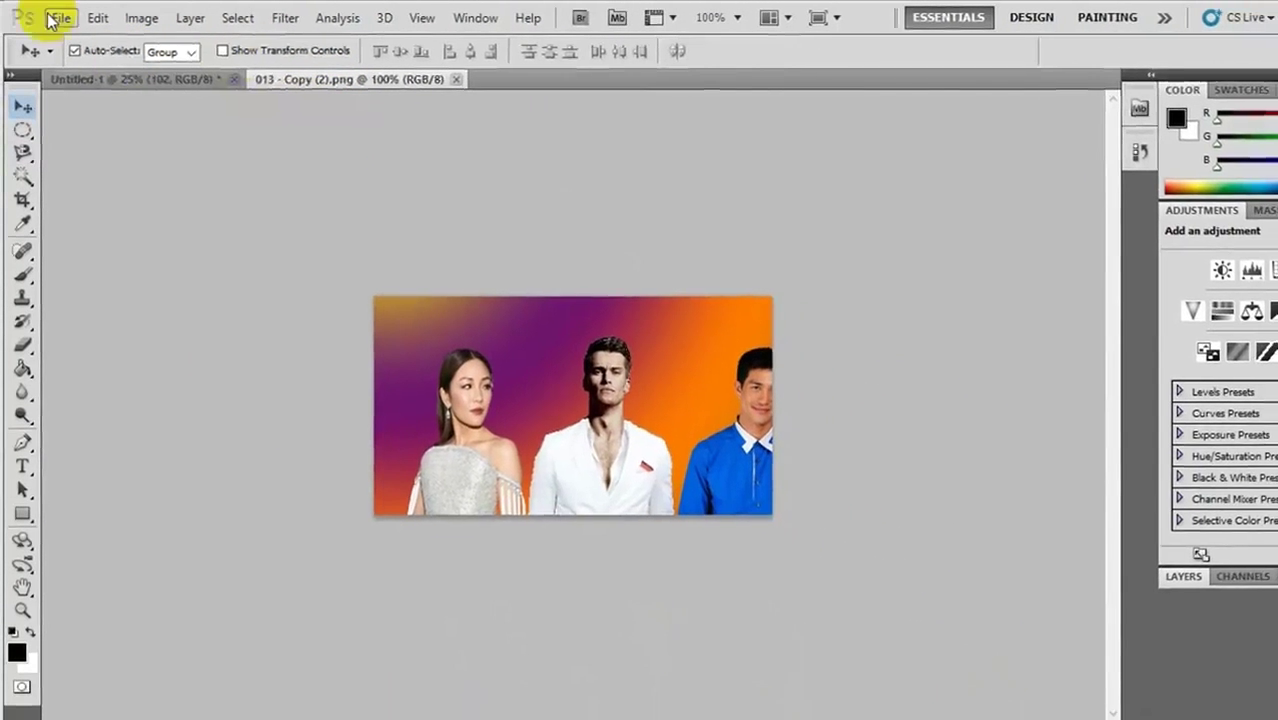
left_click(61, 17)
left_click(100, 60)
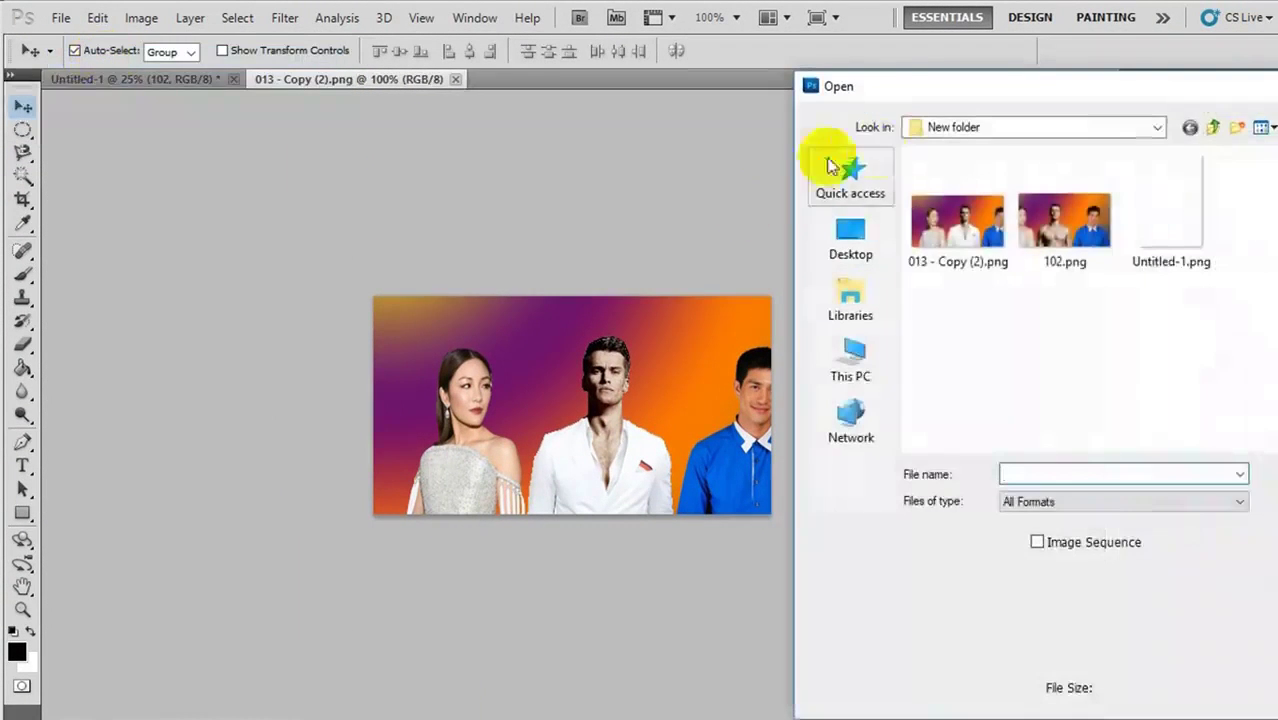
left_click(1035, 193)
left_click(1247, 485)
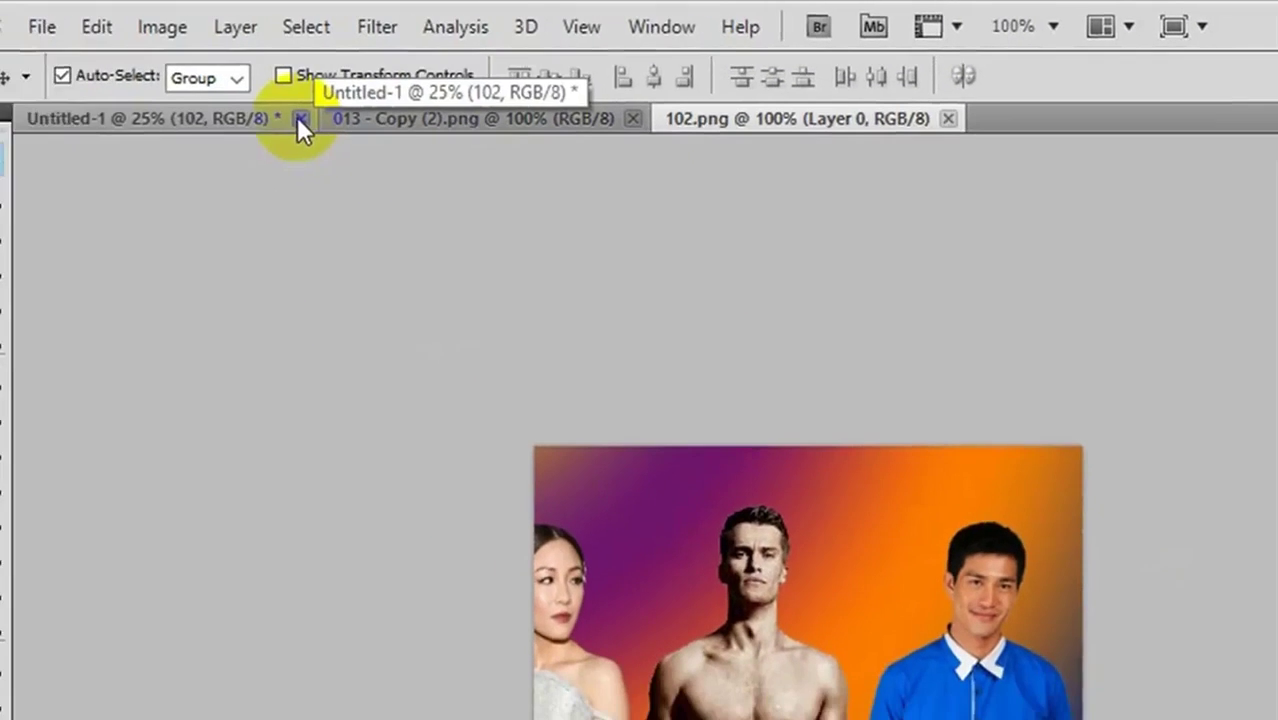
Close Untitled-1 without saving, then switch between the two photo documents
left_click(221, 129)
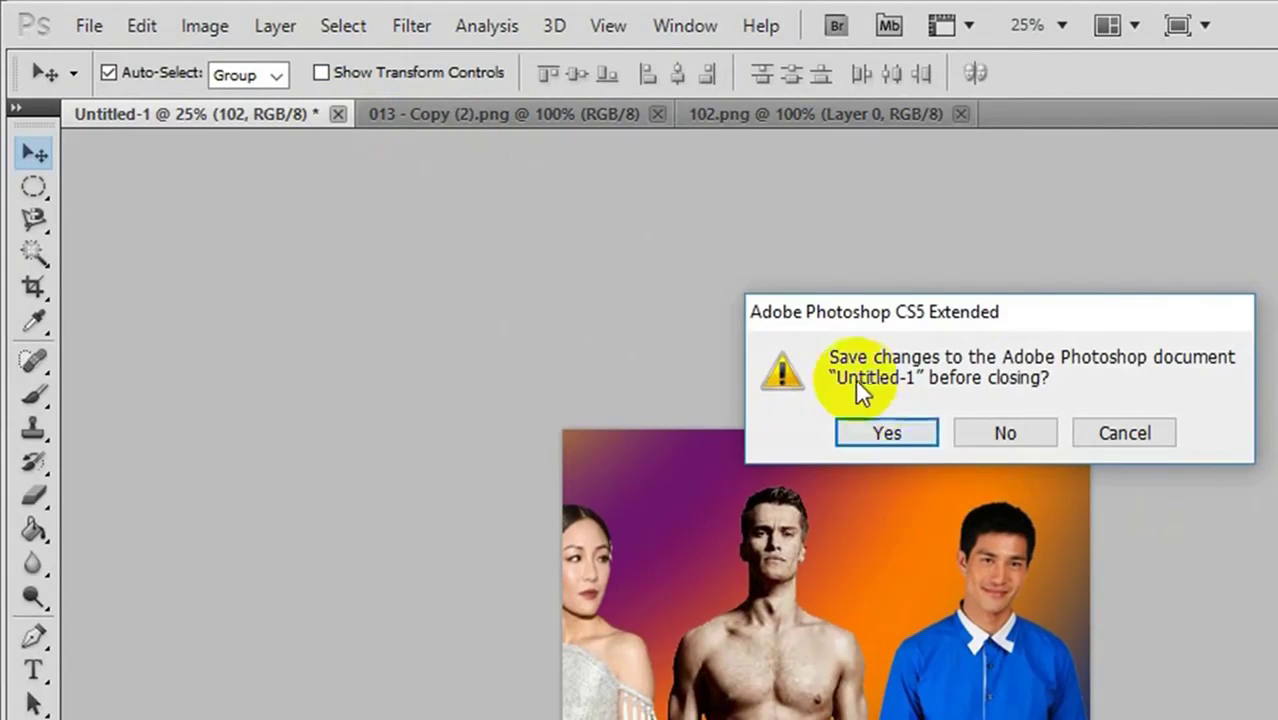
left_click(980, 432)
left_click(230, 112)
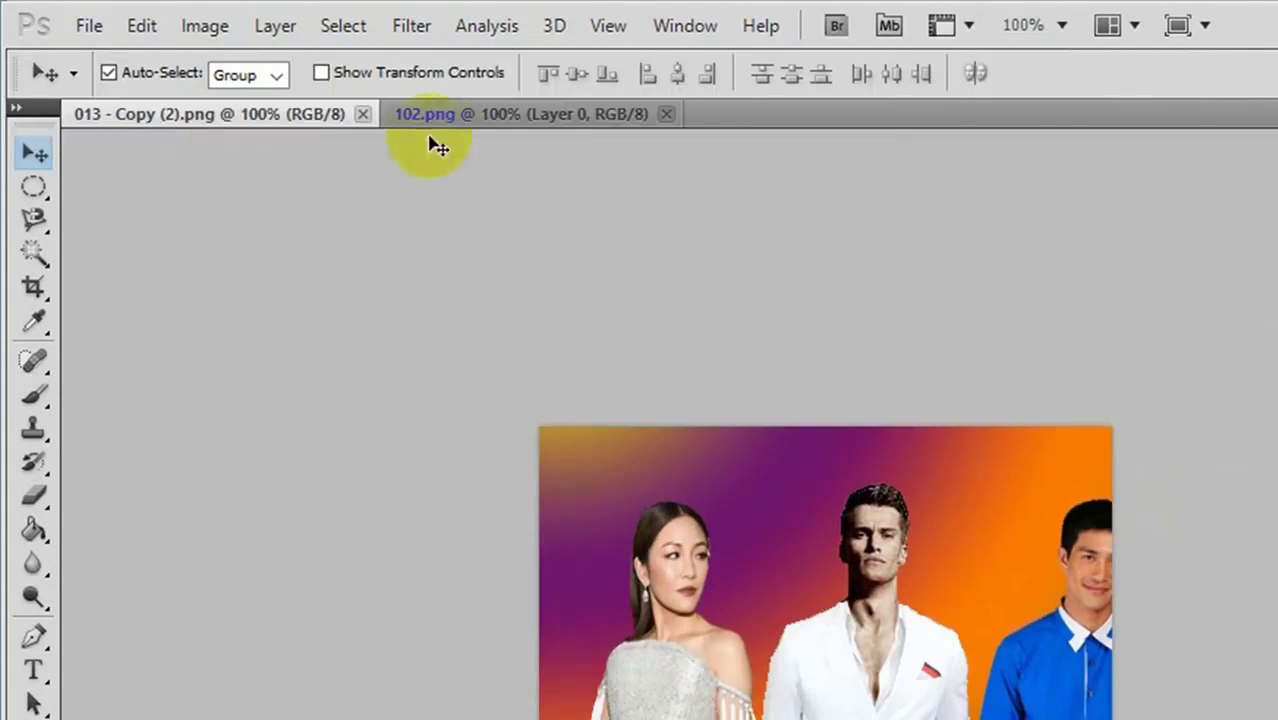
left_click(434, 125)
left_click(296, 120)
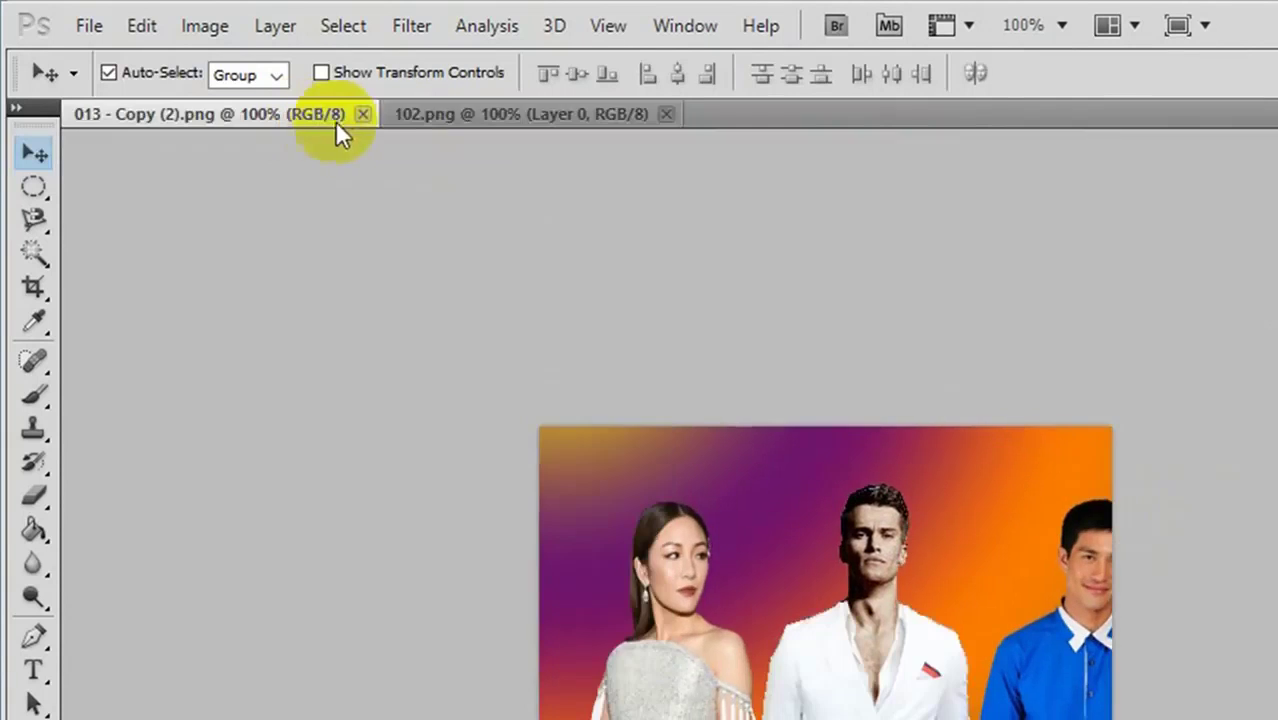
left_click(425, 119)
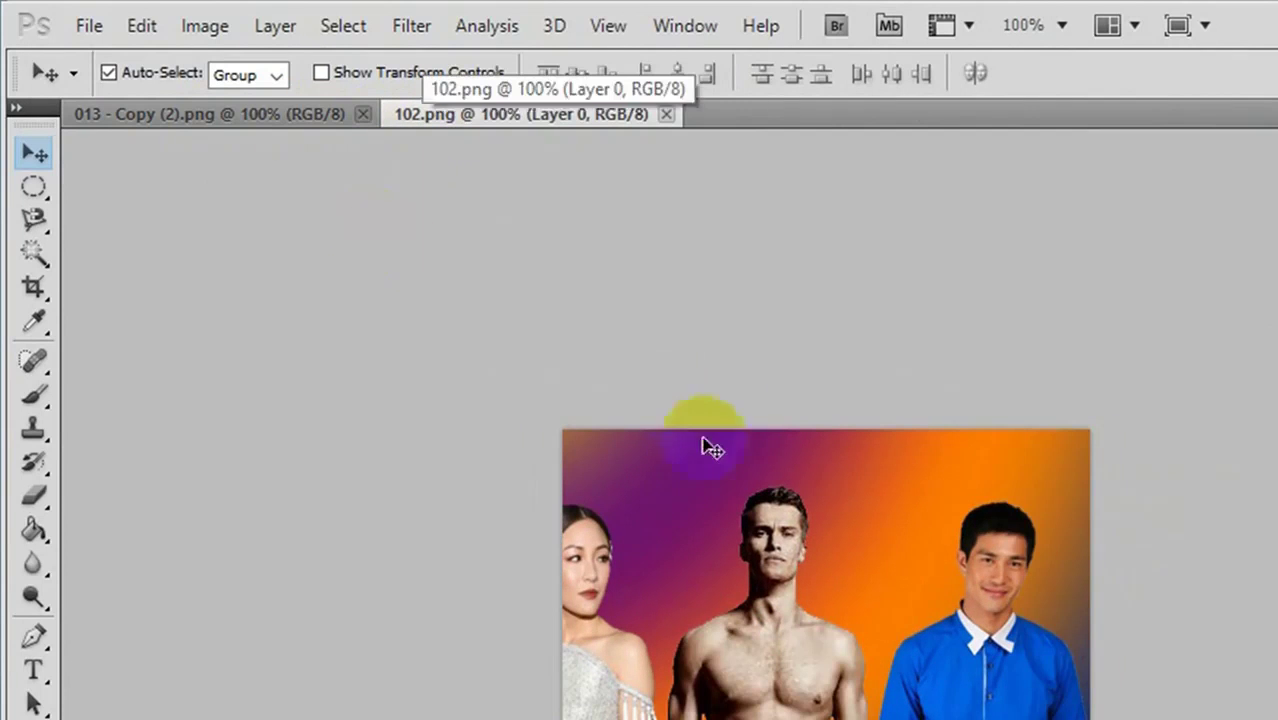
left_click(1033, 500)
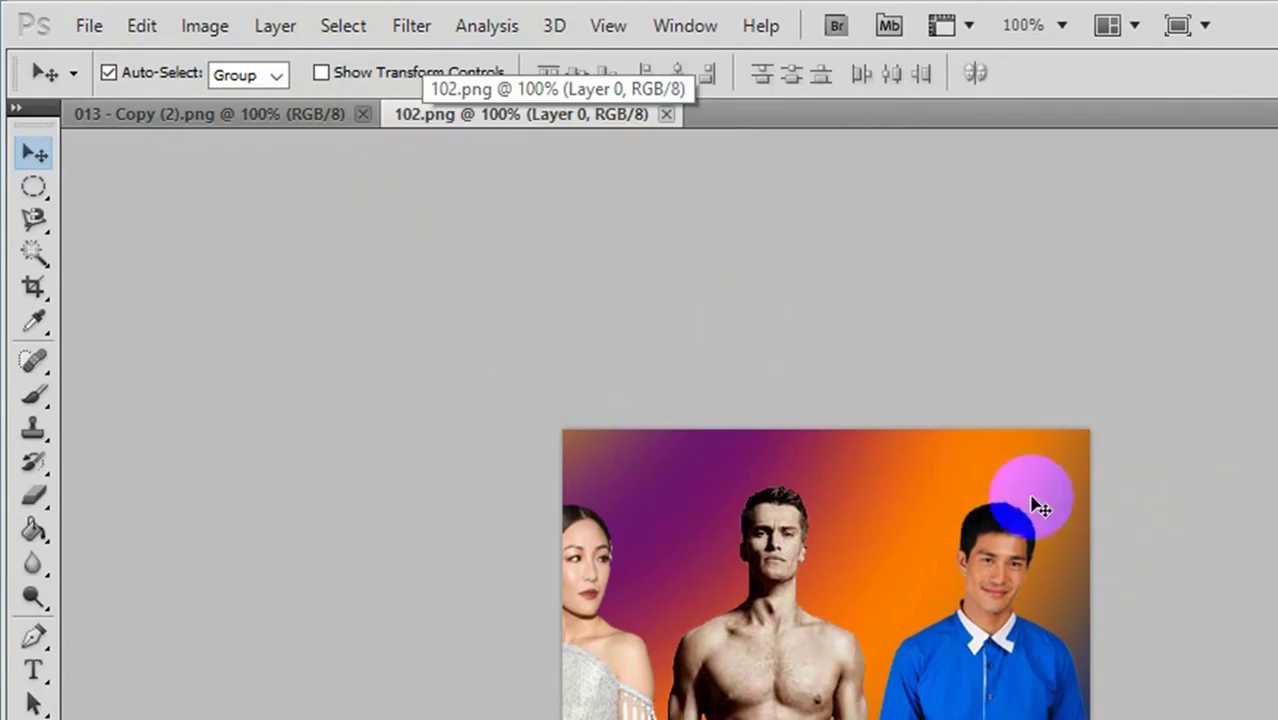
left_click(1133, 30)
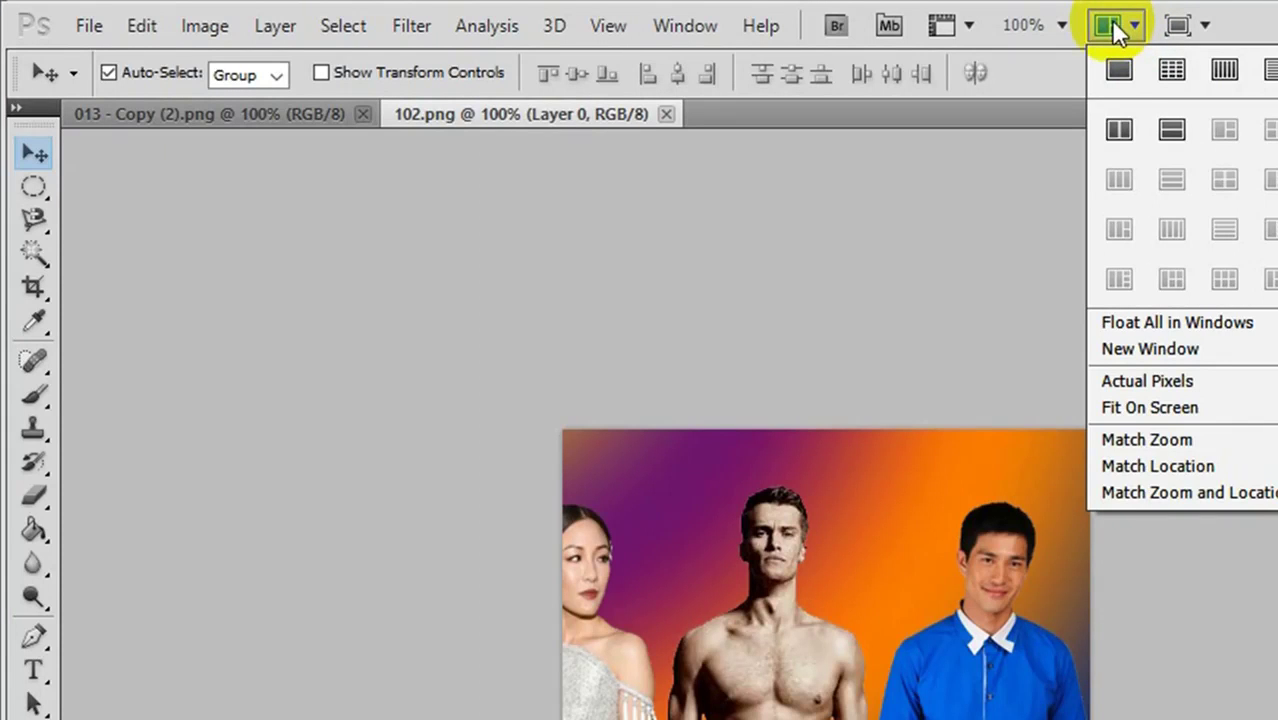
Tile the photos 2 Up vertical, then 2 Up horizontal, and make the lower 013 photo active
left_click(1118, 131)
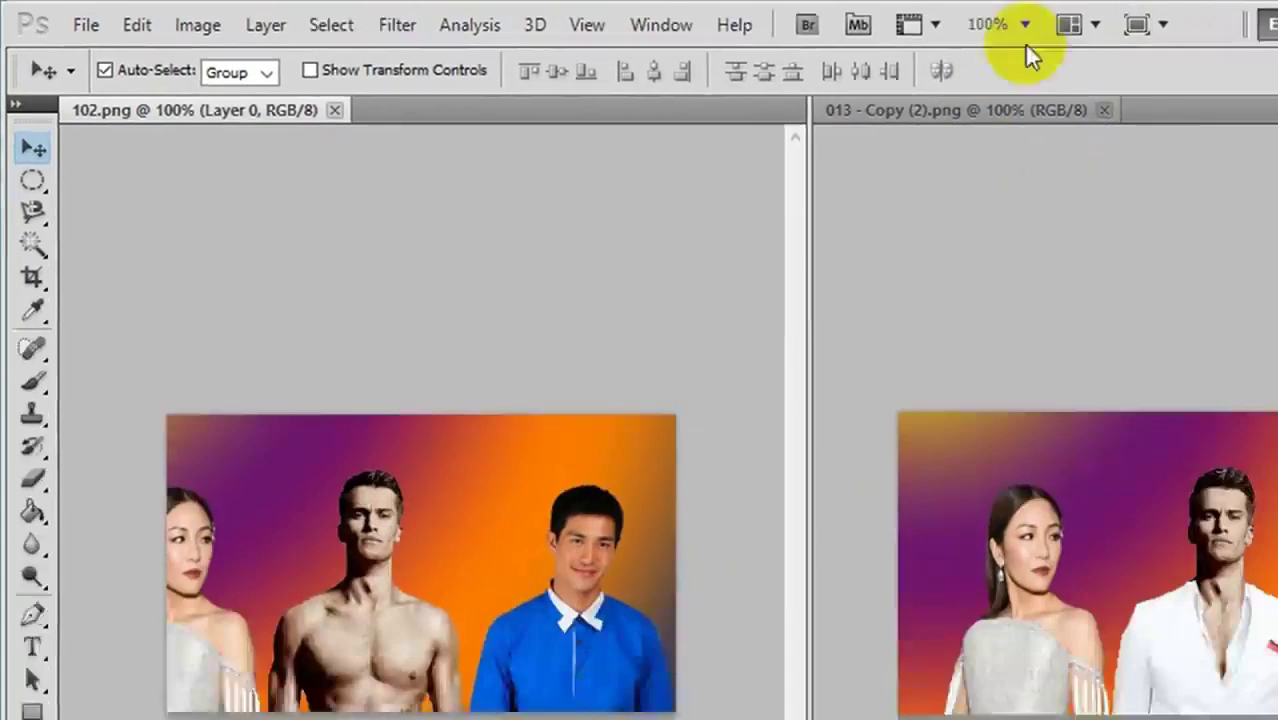
left_click(825, 20)
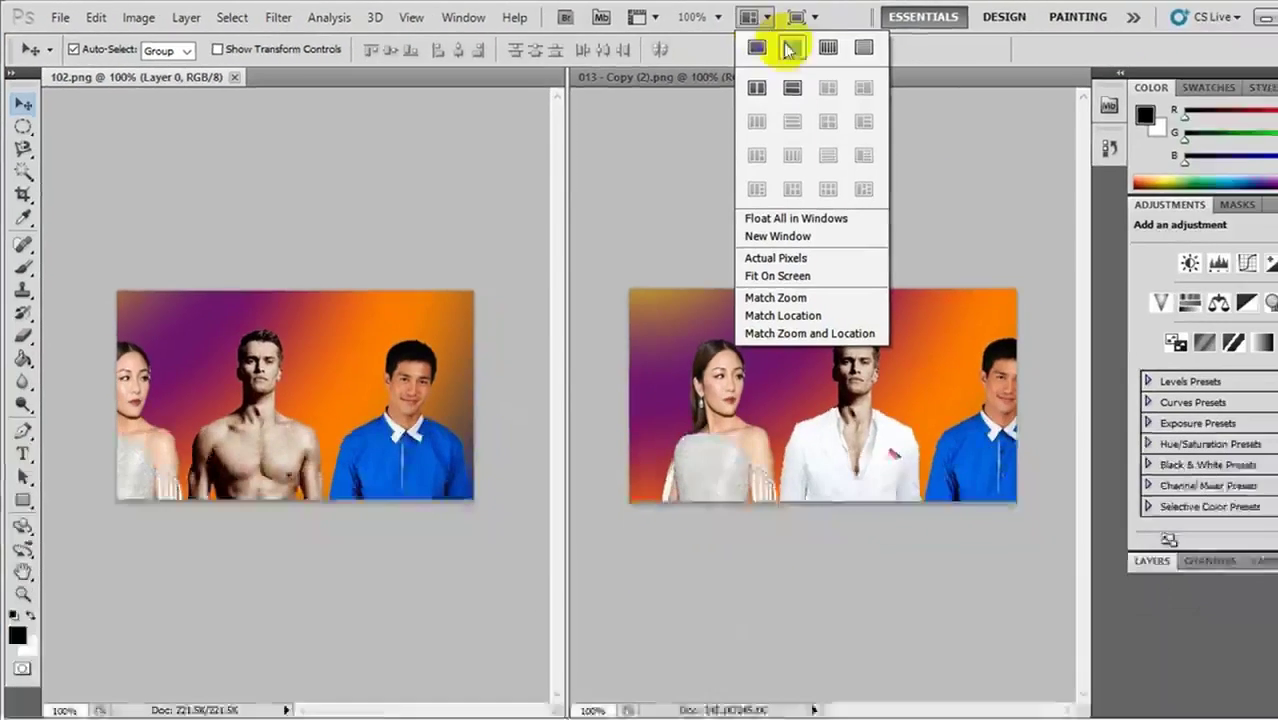
left_click(784, 86)
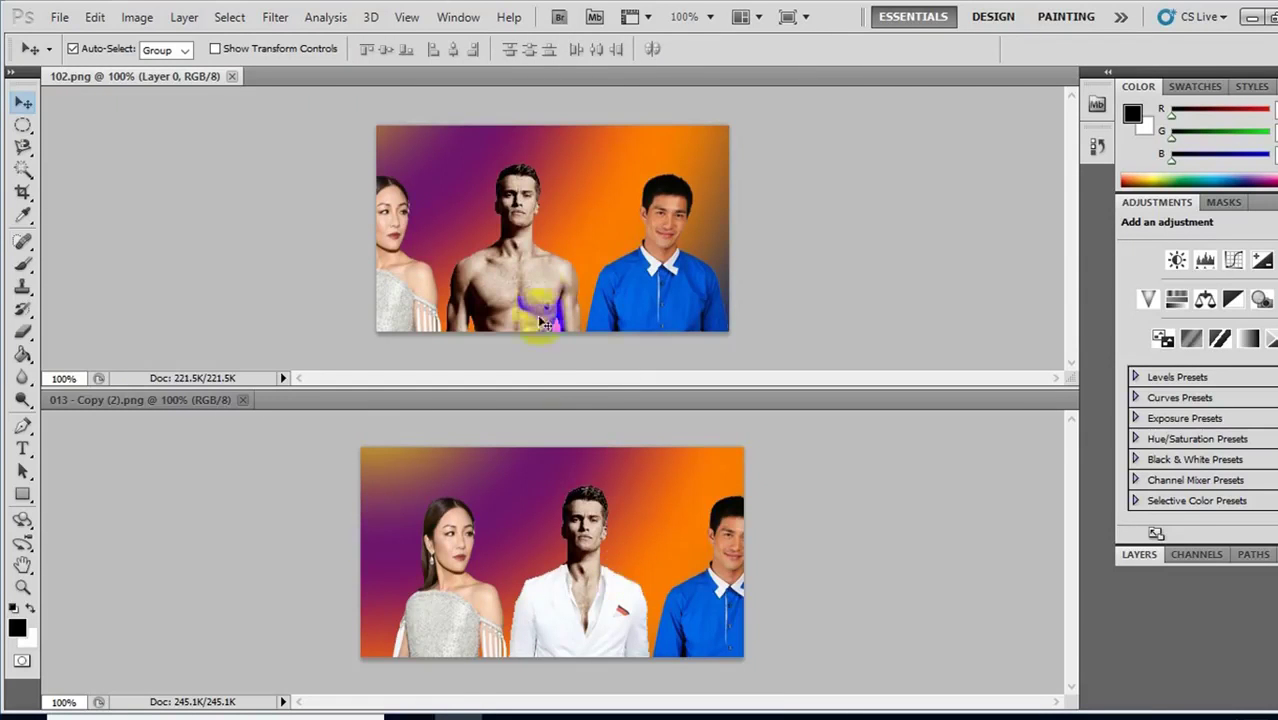
left_click(615, 568)
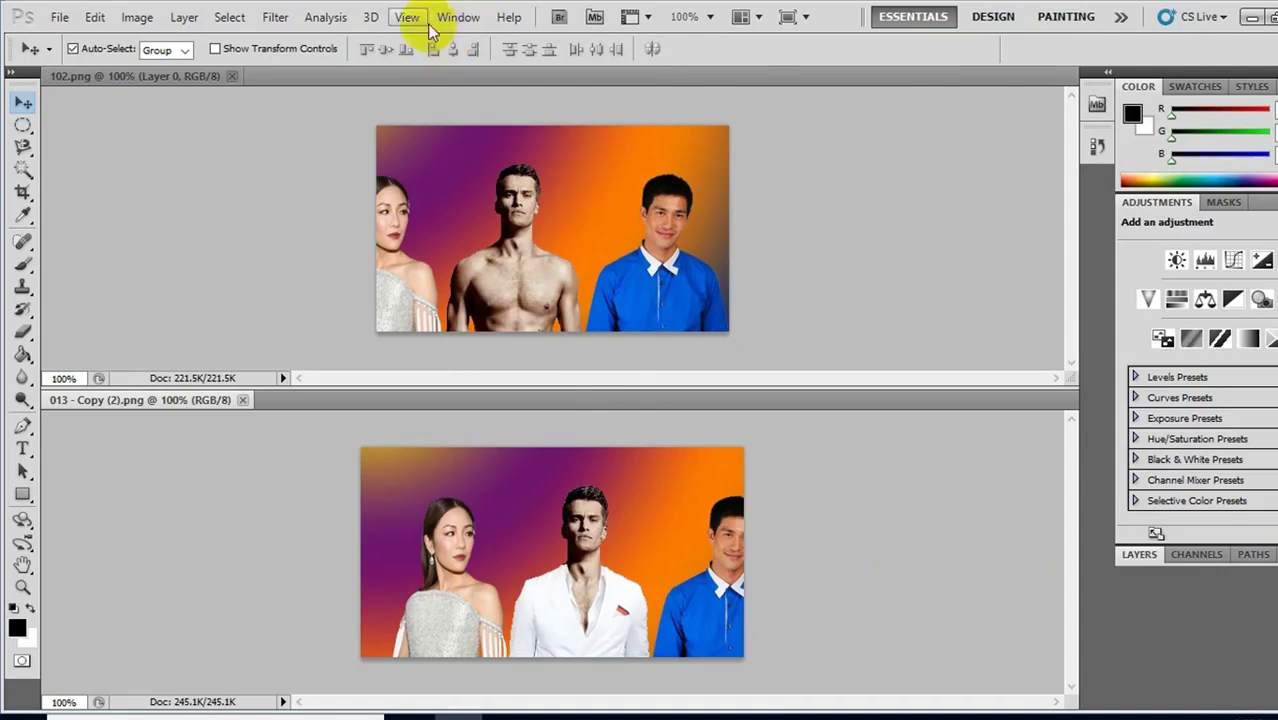
Show the Layers panel from the Window menu
left_click(469, 24)
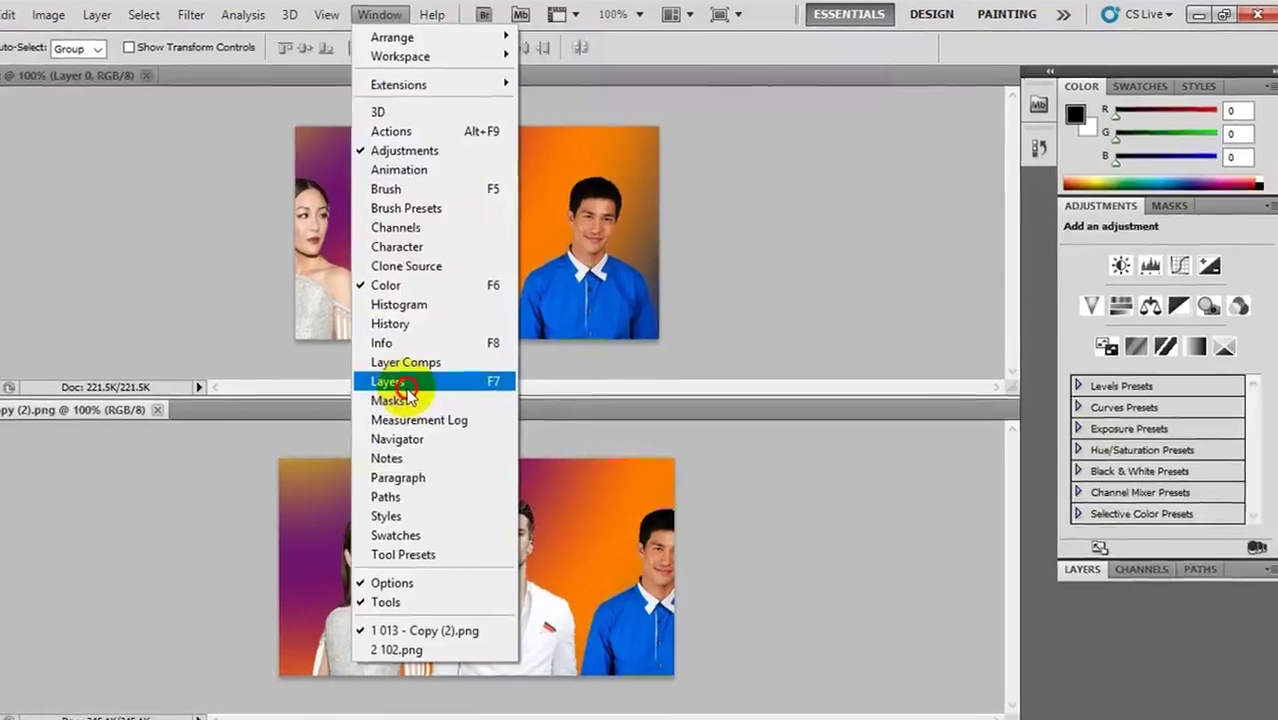
left_click(470, 374)
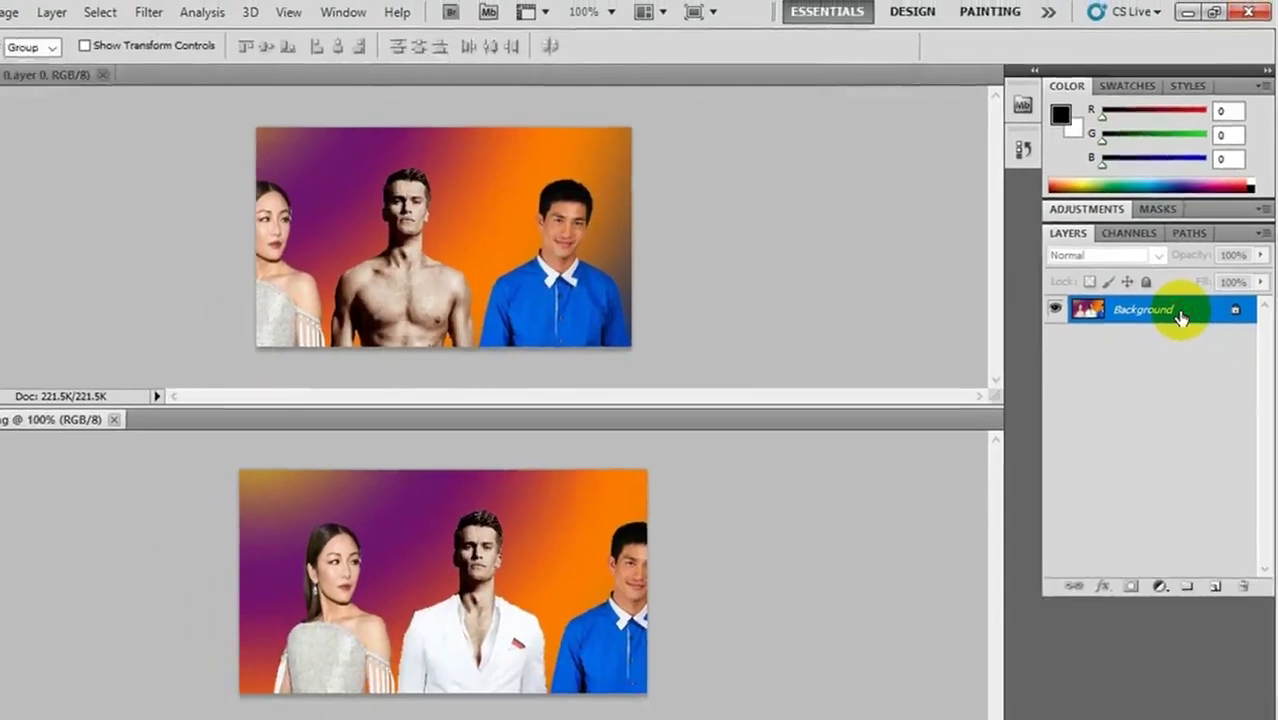
Convert the Background to Layer 0 and drag the 013 photo into 102.png as Layer 1
double_click(1183, 313)
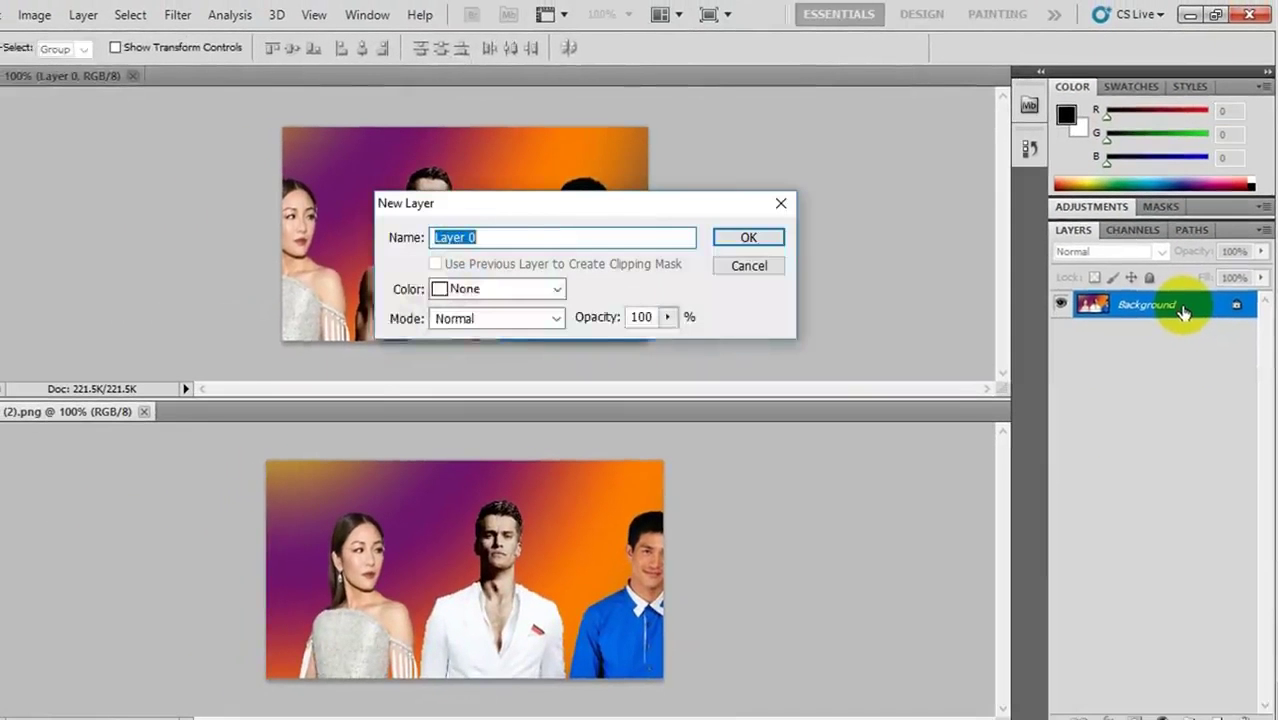
left_click(765, 238)
mouse_move(1148, 305)
left_mouse_down()
mouse_move(455, 601)
mouse_move(433, 310)
left_mouse_up()
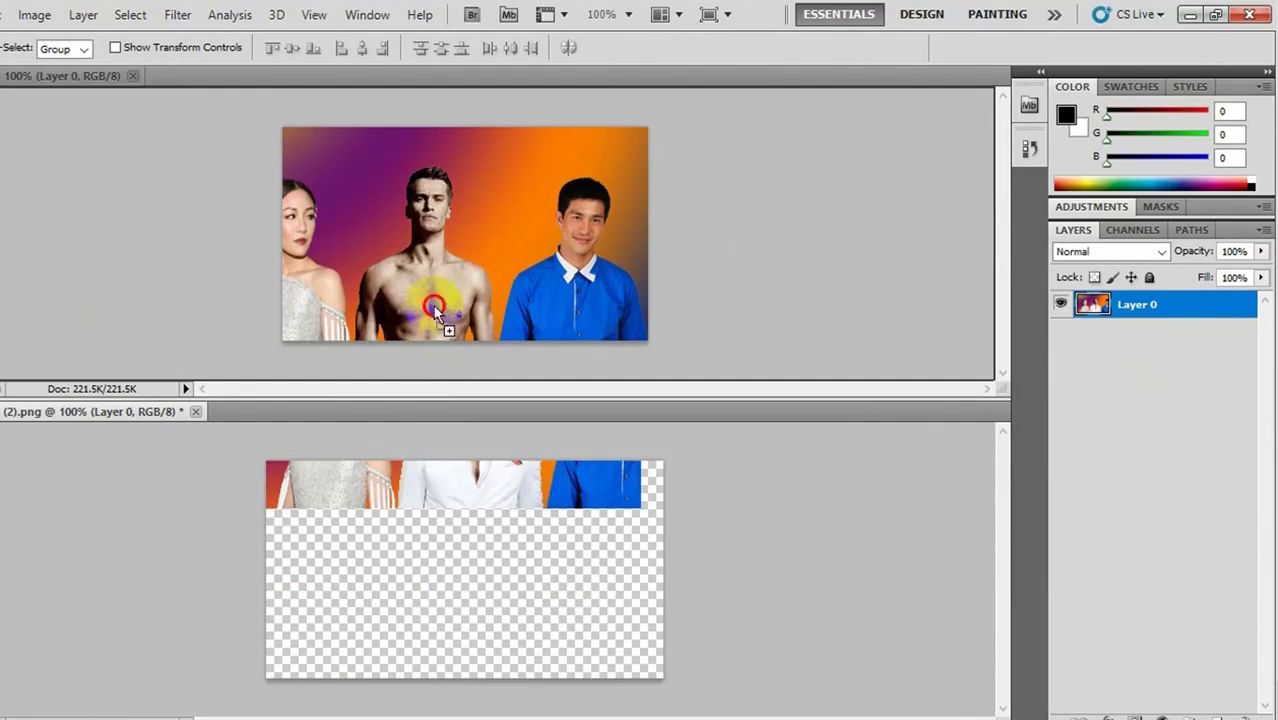
left_click_drag(441, 236, 441, 263)
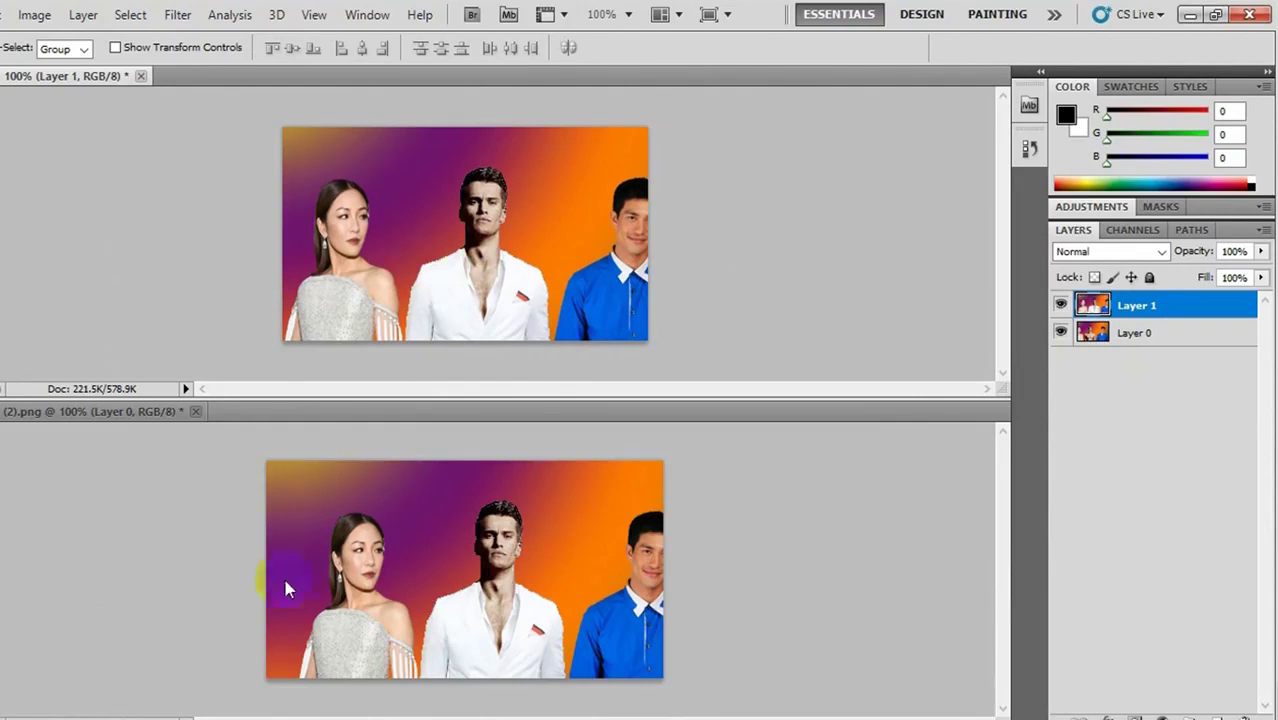
Close 013 - Copy (2).png without saving and slide Layer 1 to the right
left_click(196, 411)
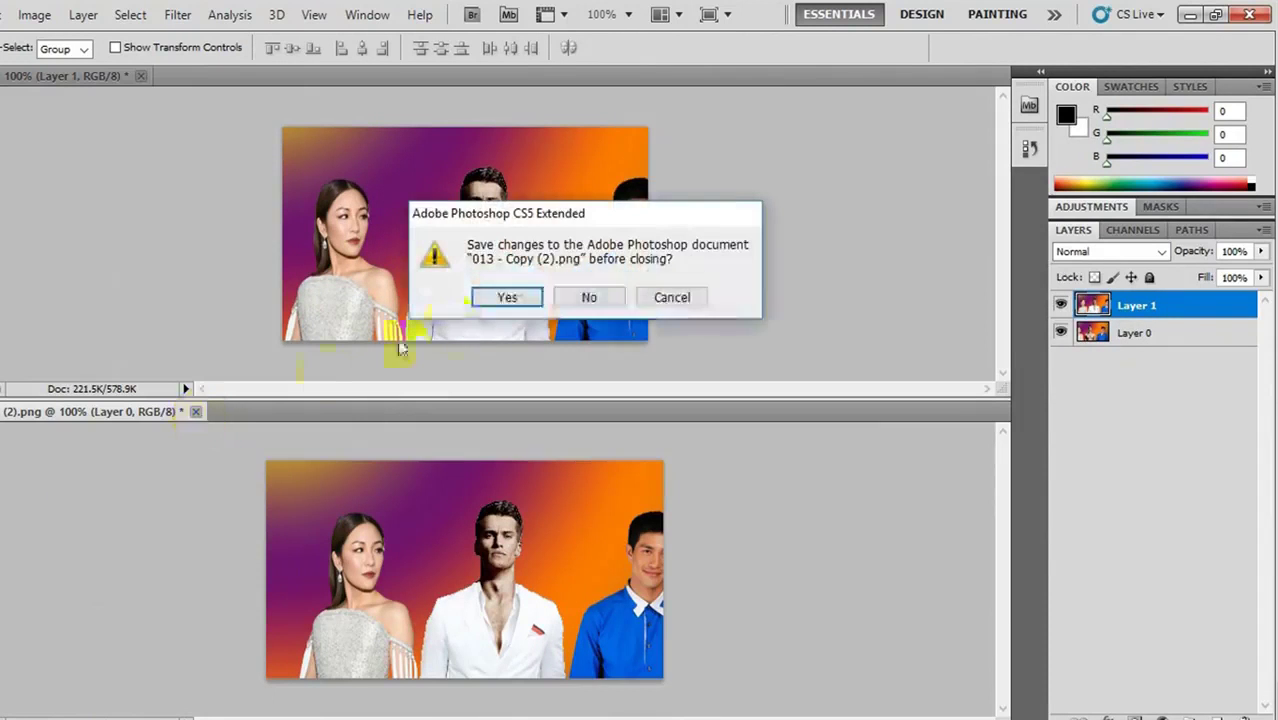
left_click(576, 300)
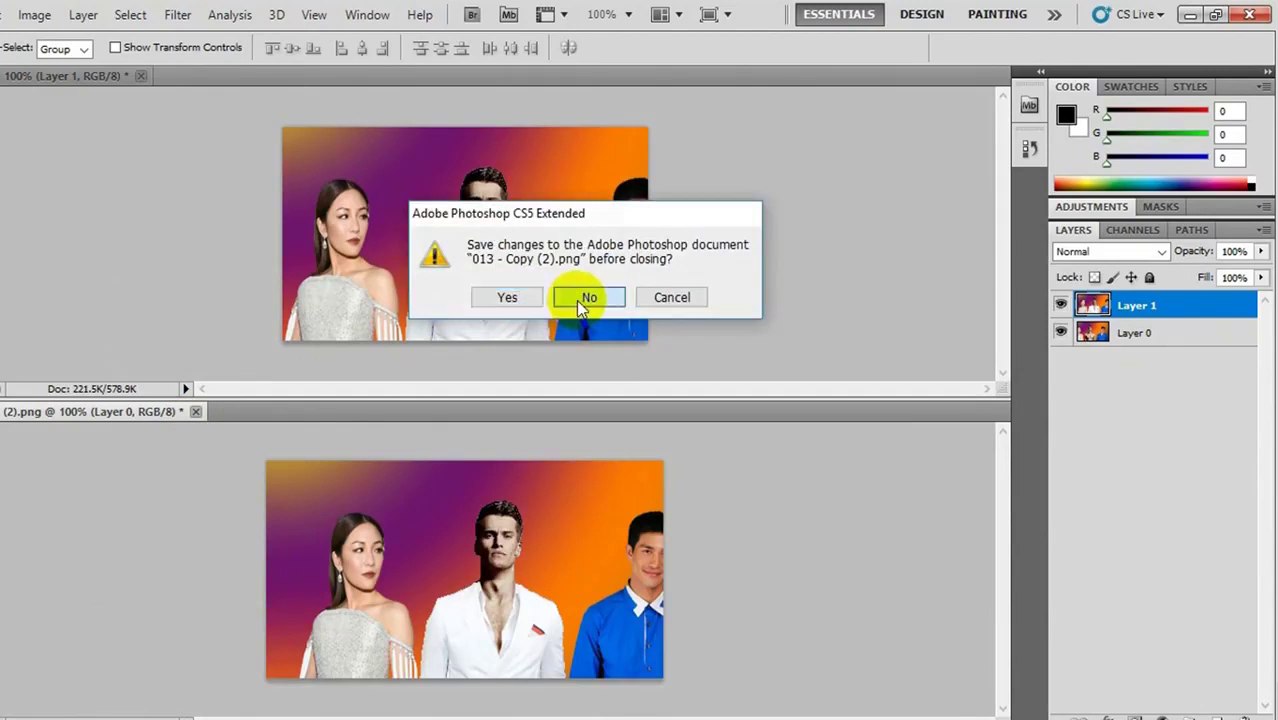
mouse_move(543, 421)
left_mouse_down()
mouse_move(651, 388)
mouse_move(619, 393)
left_mouse_up()
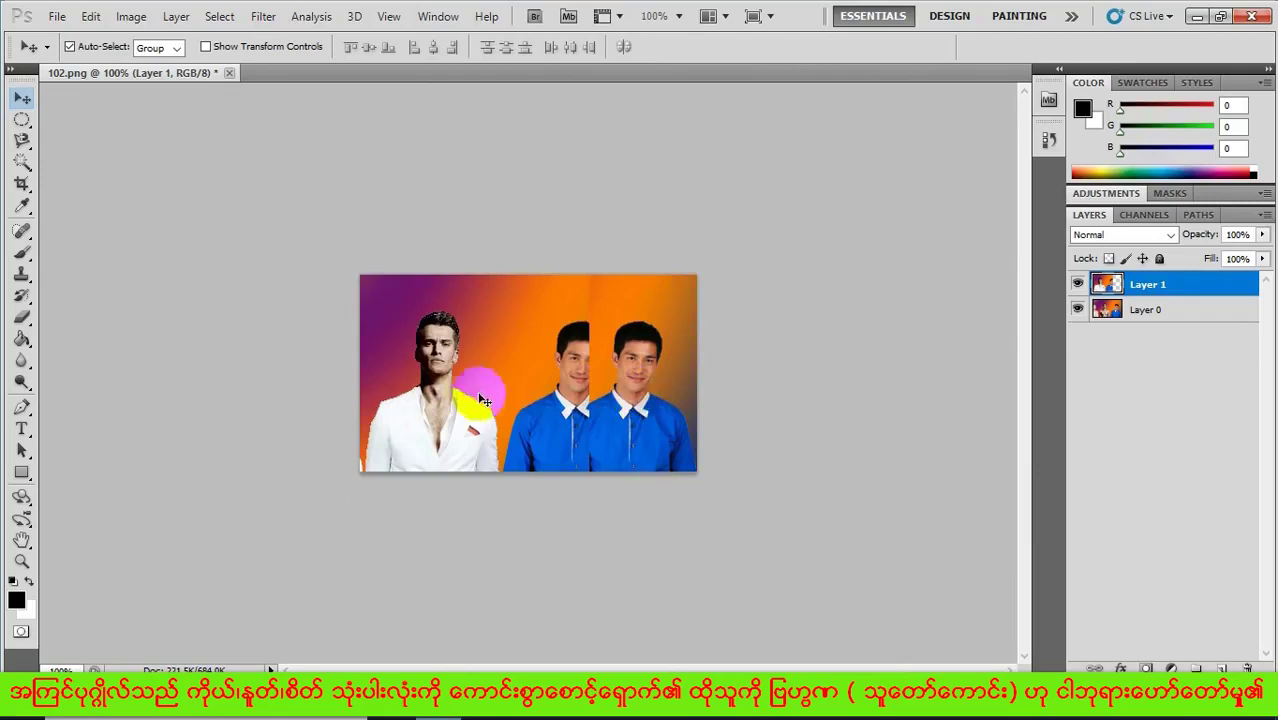
Drag Layer 1 into rough overlap with the original photo and select both Layer 0 and Layer 1
left_click_drag(477, 390, 669, 372)
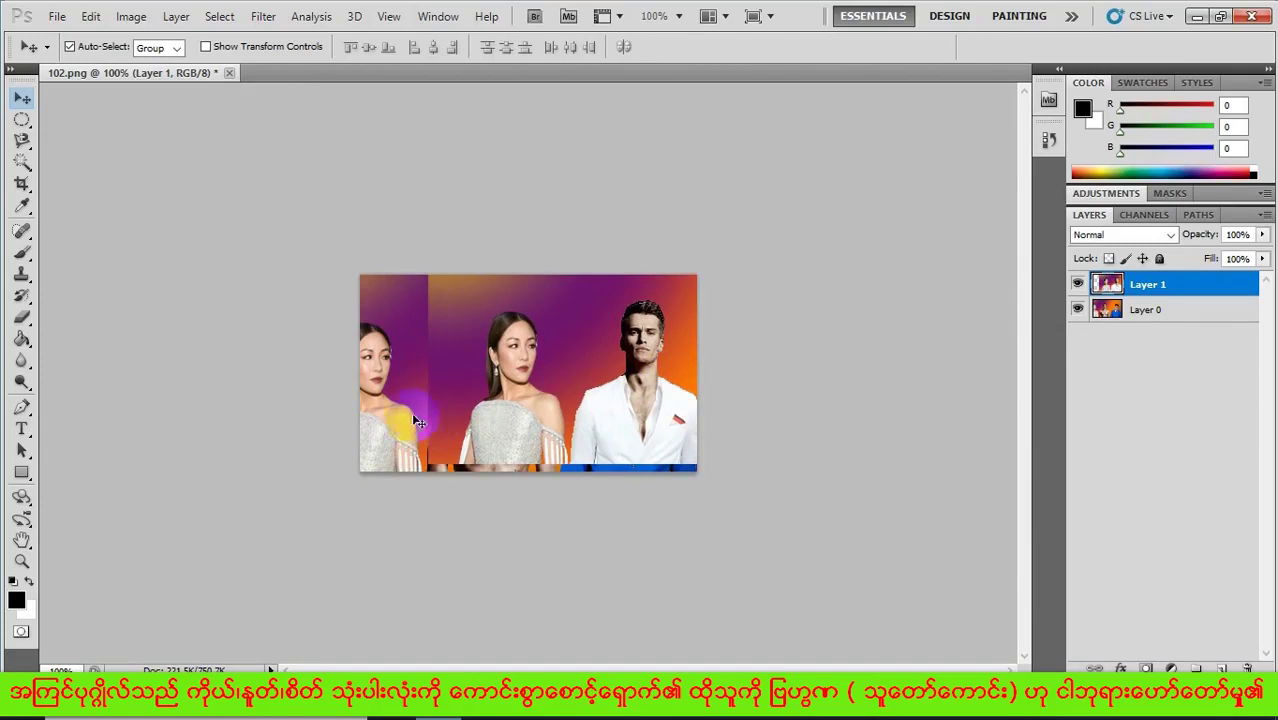
left_click_drag(471, 425, 400, 428)
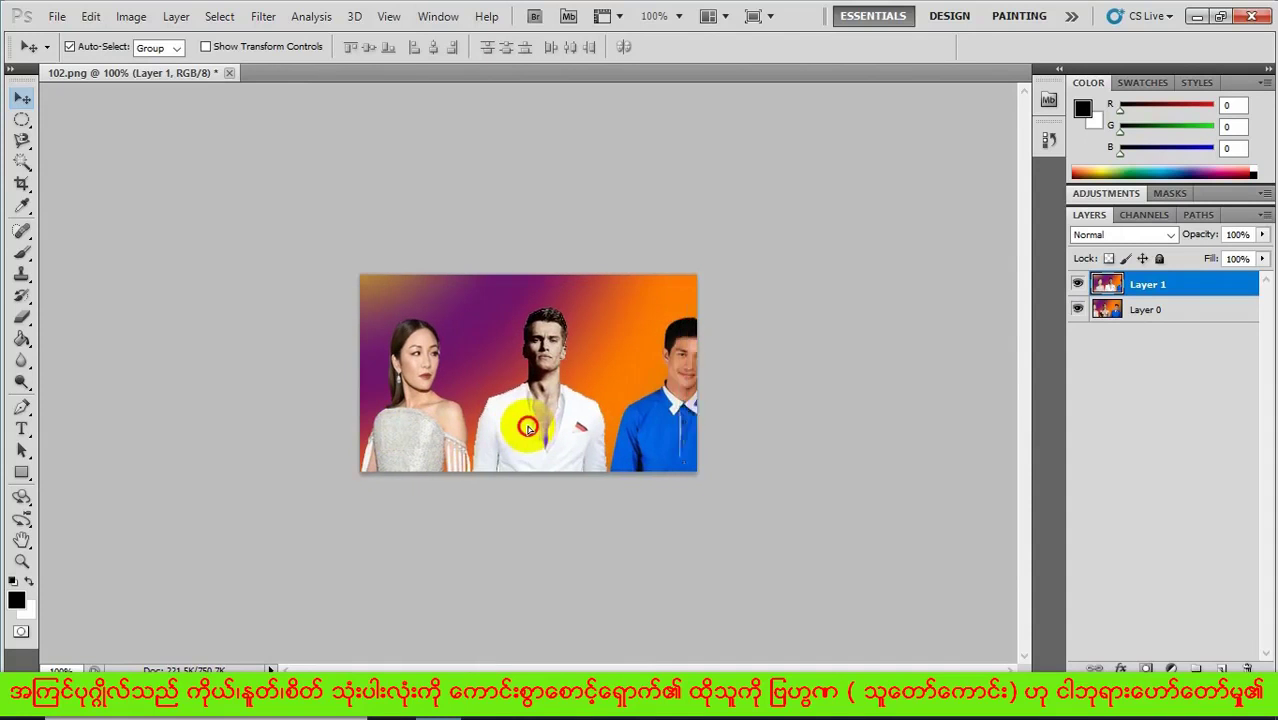
left_click_drag(548, 428, 560, 420)
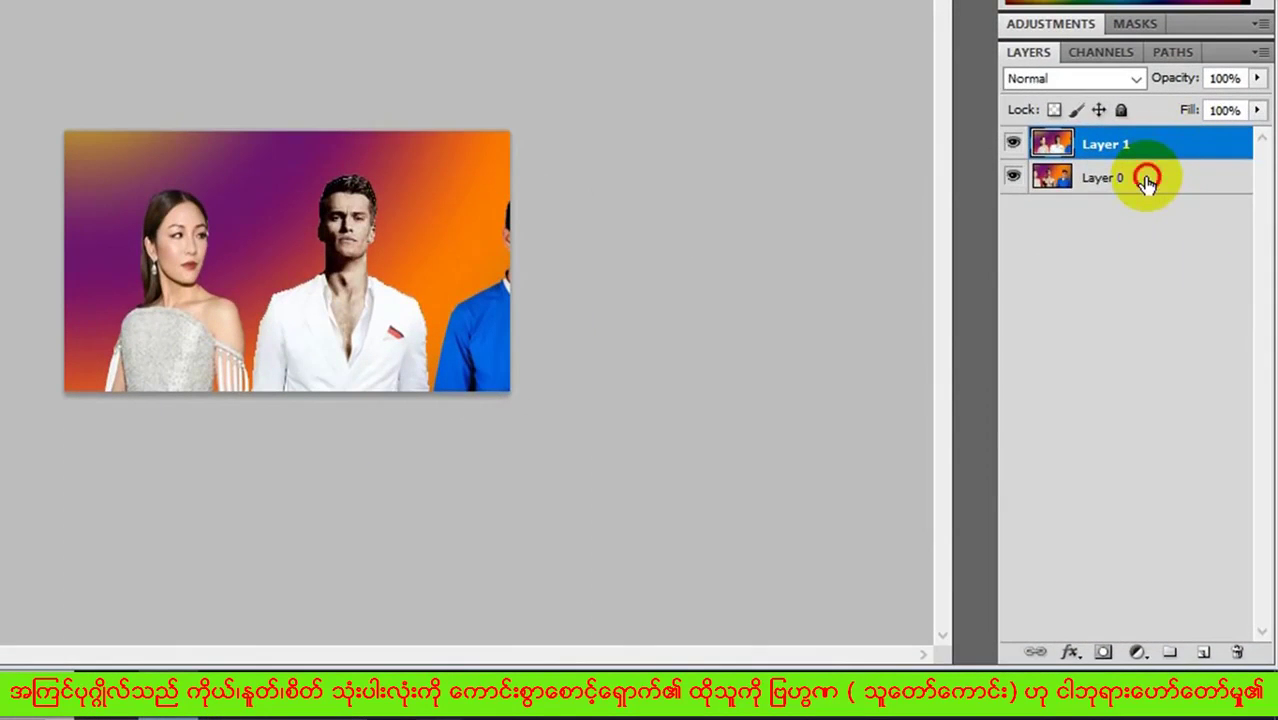
left_click(1146, 180, "shift")
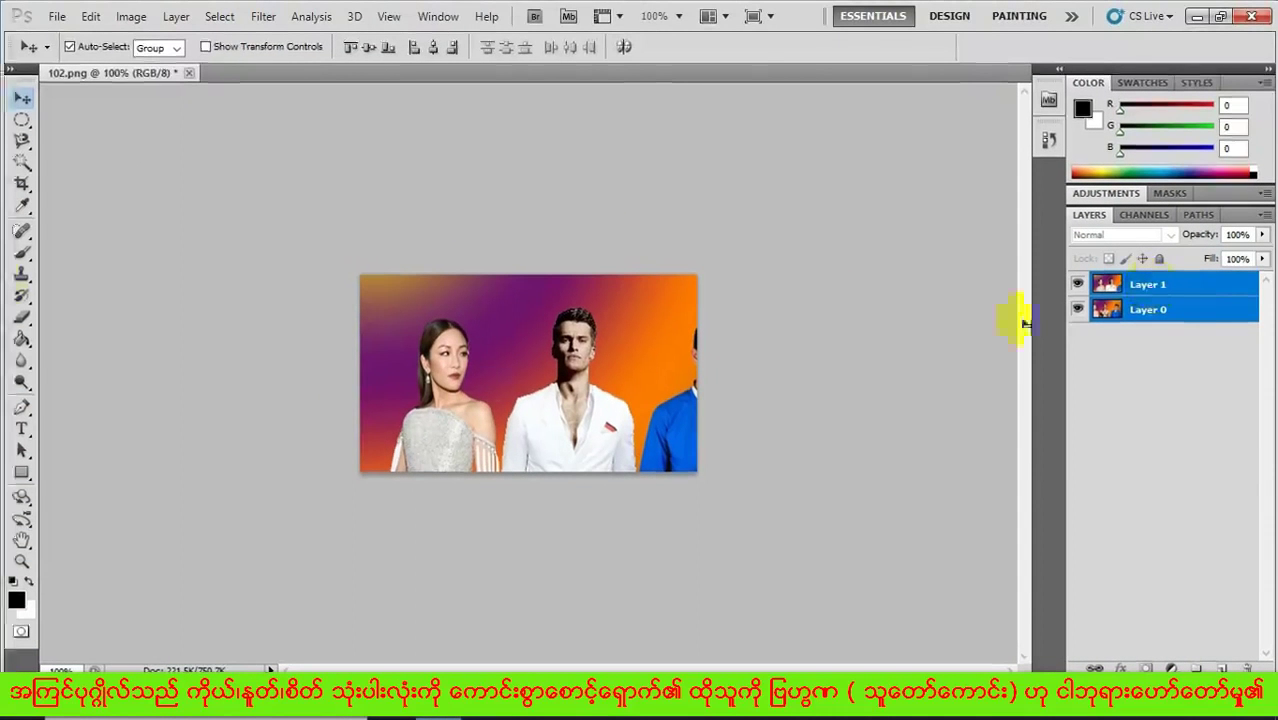
Run Edit > Auto-Align Layers on both photo layers with Auto projection
left_click(91, 17)
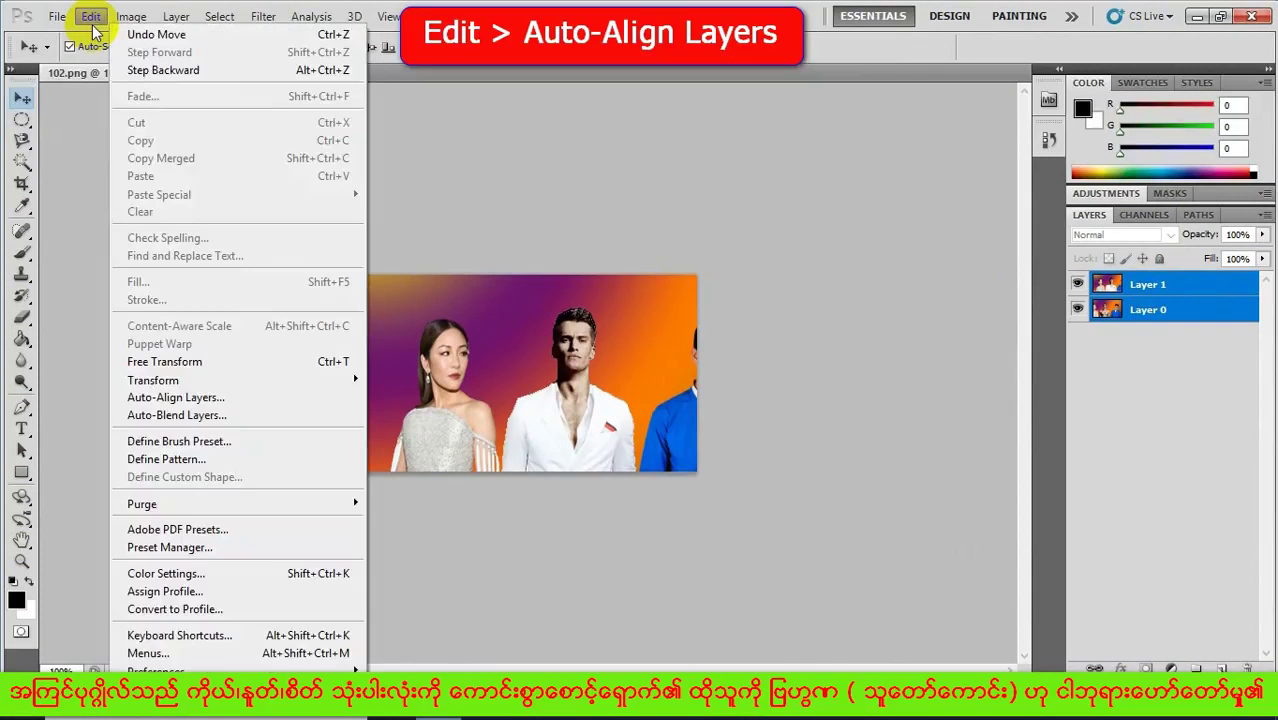
left_click(186, 397)
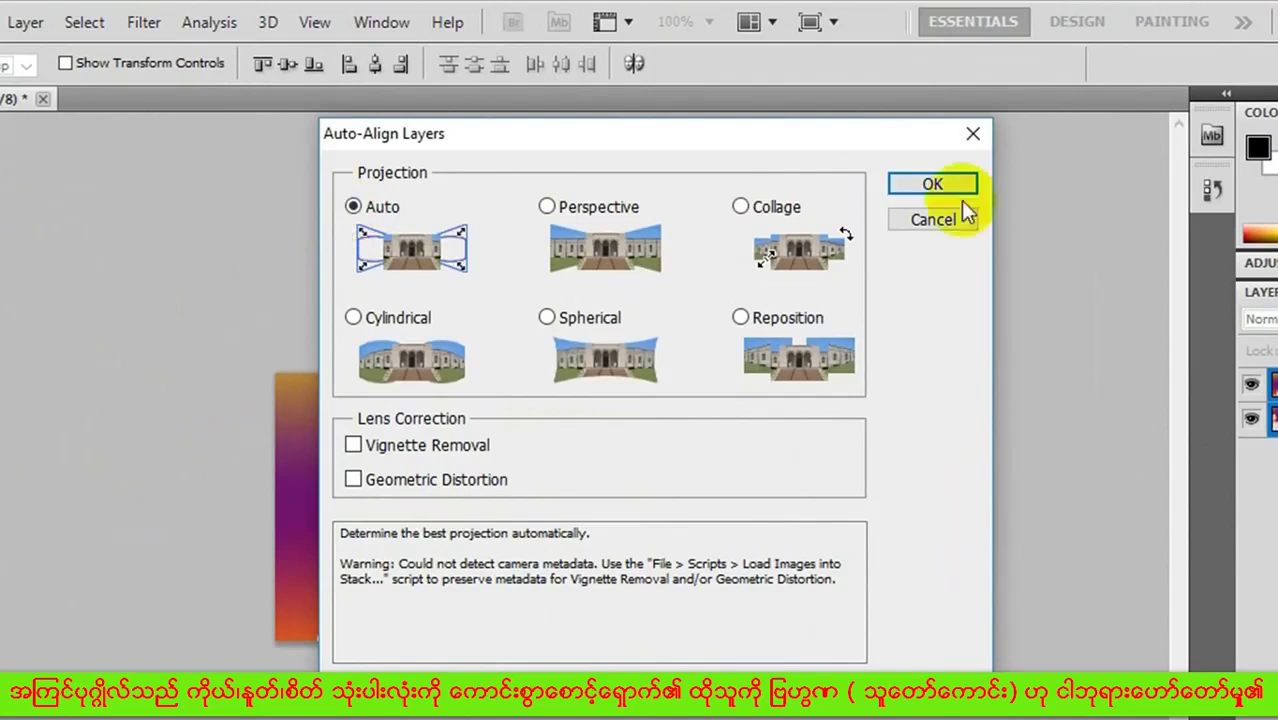
left_click(932, 188)
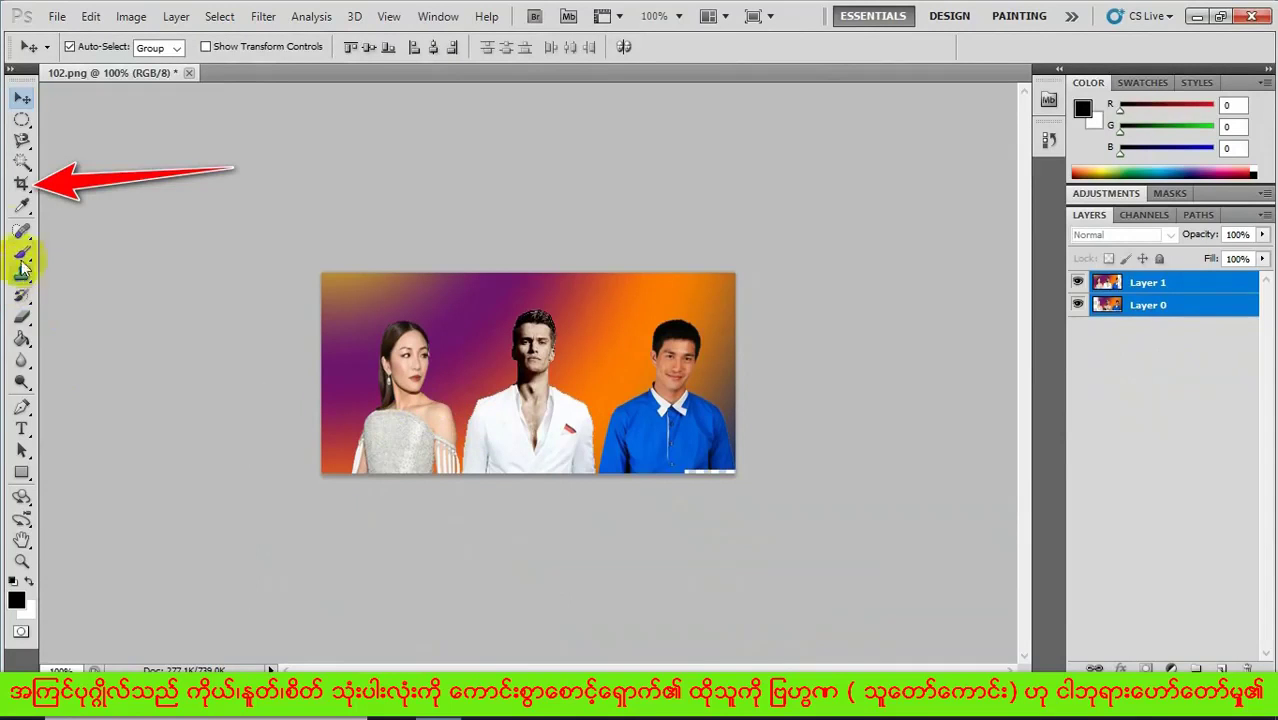
Crop the composite to the image area, trimming the bottom strip, then select Layer 1
left_click(22, 183)
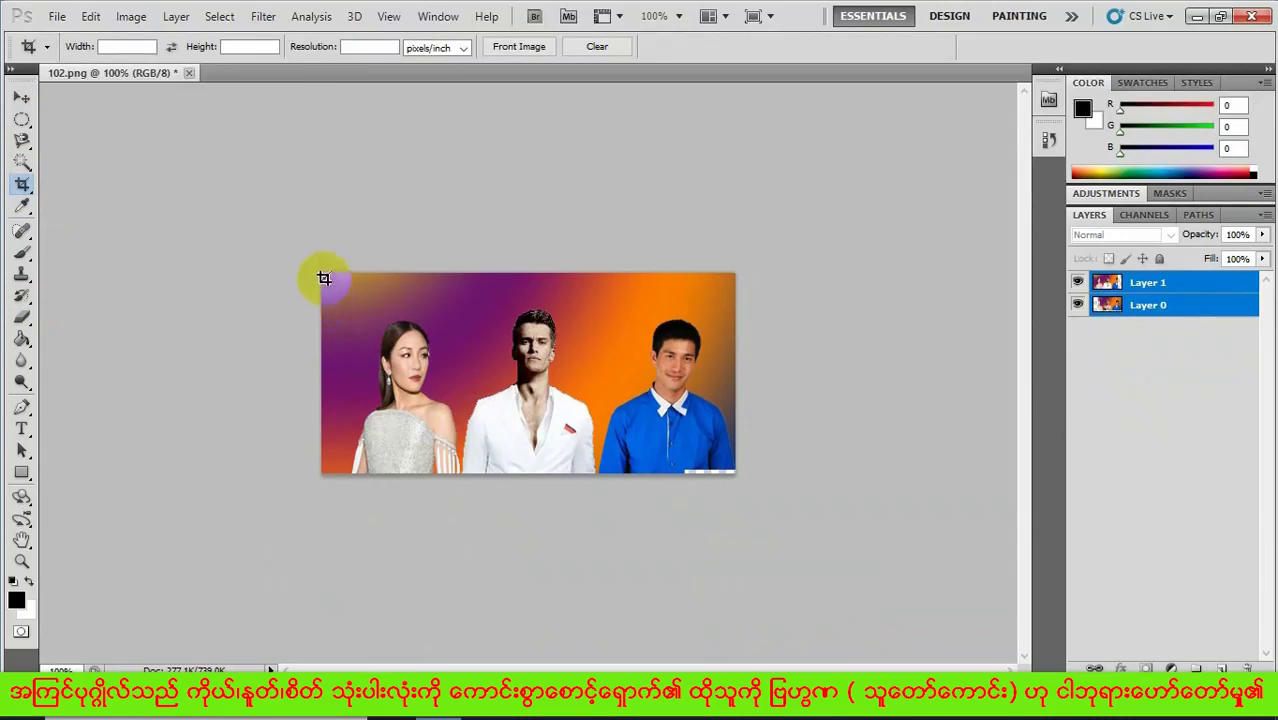
left_click_drag(324, 278, 760, 463)
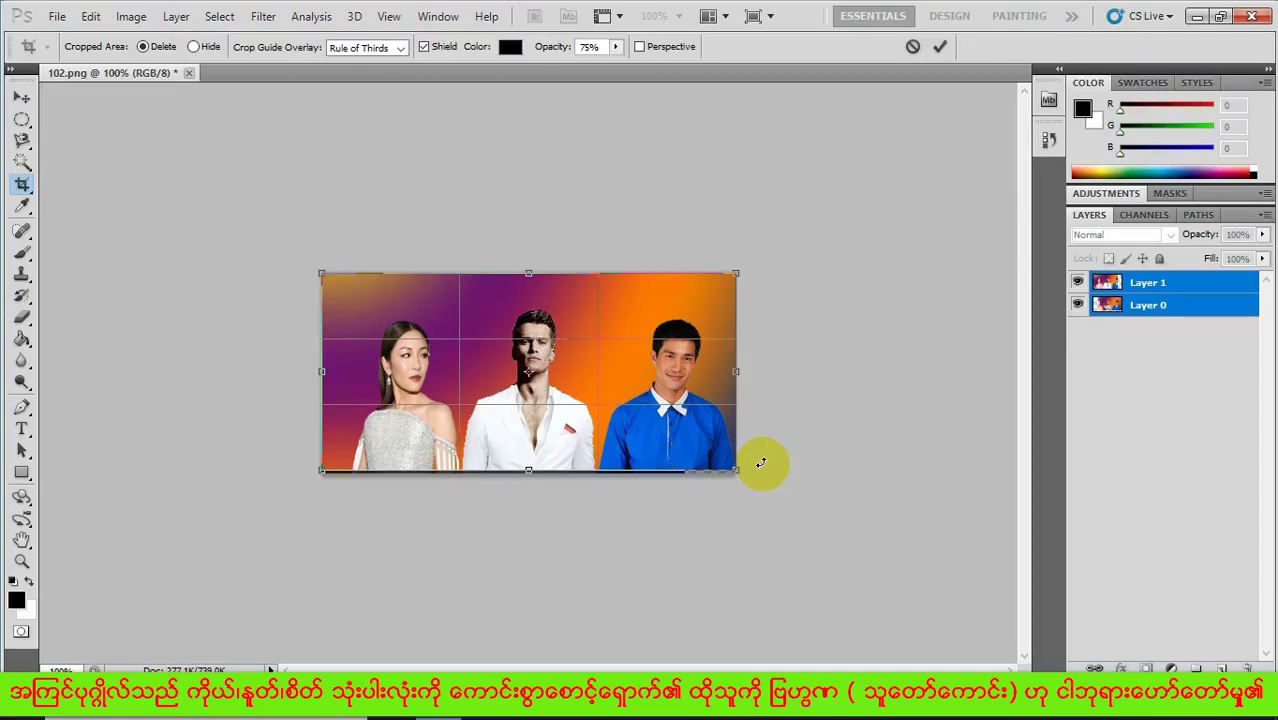
key("Return")
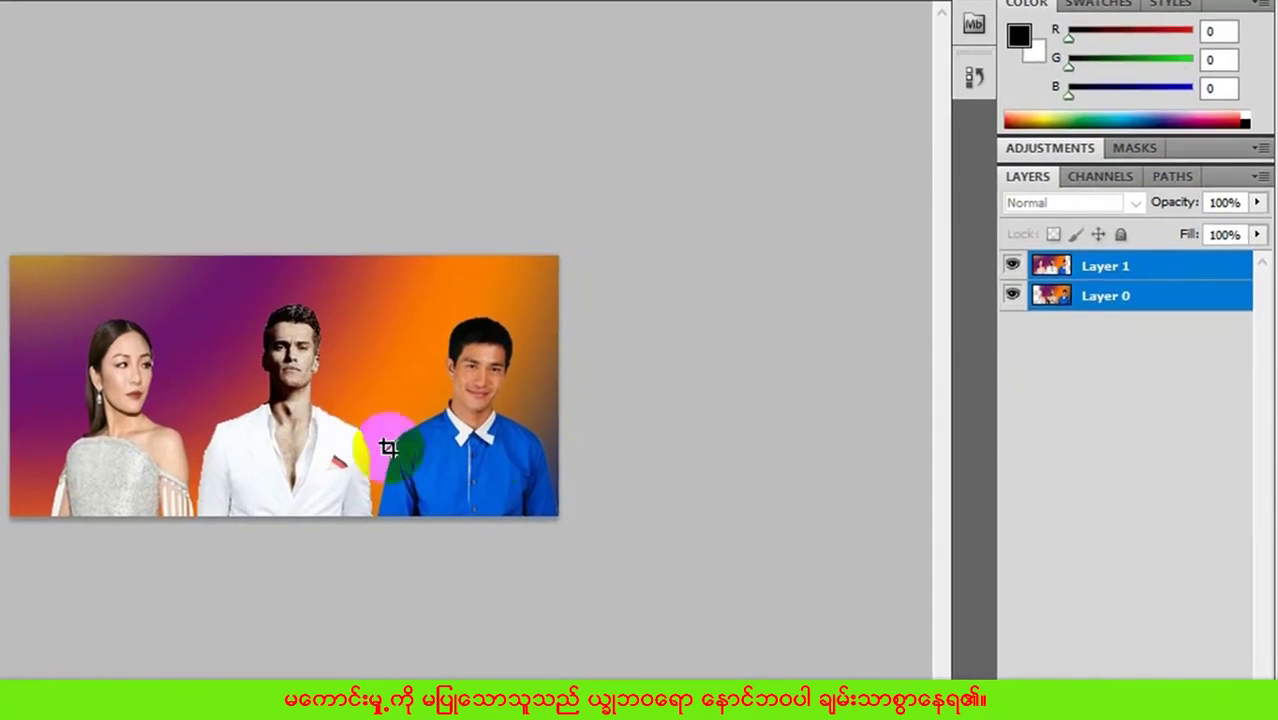
left_click(1108, 268)
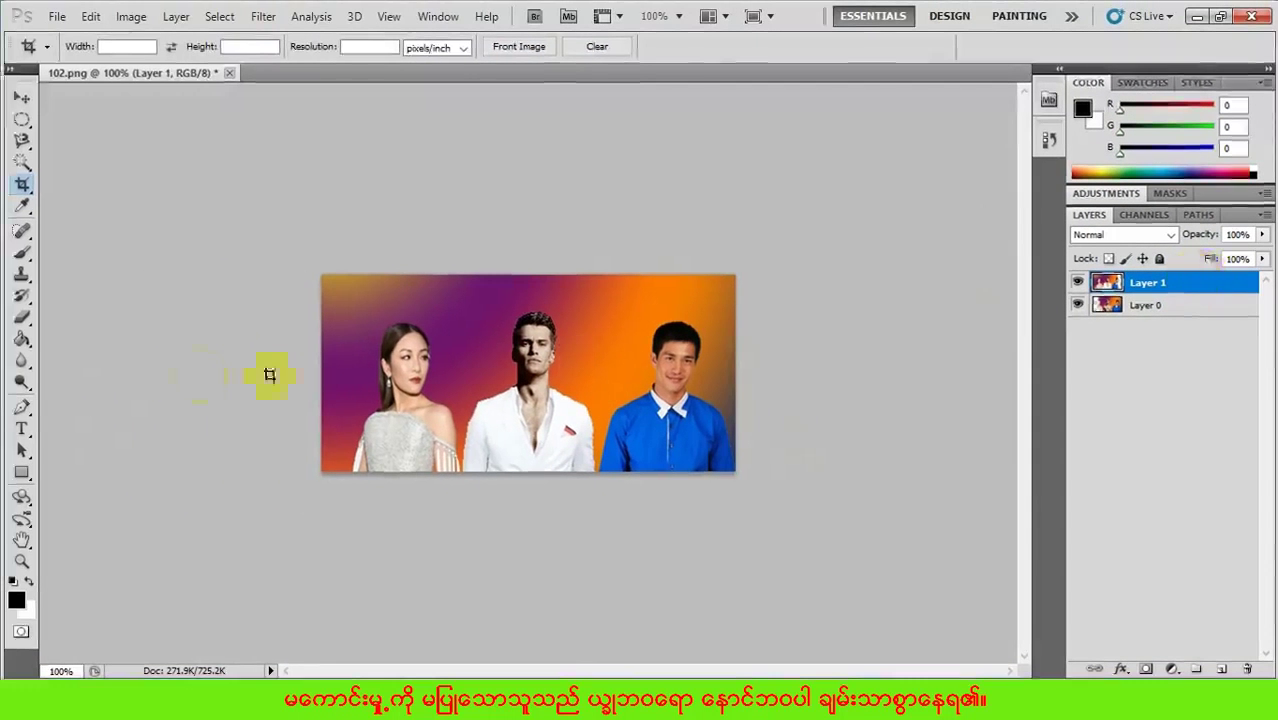
Use the standard Eraser on Layer 1 to remove the middle man's white jacket
left_click(22, 318)
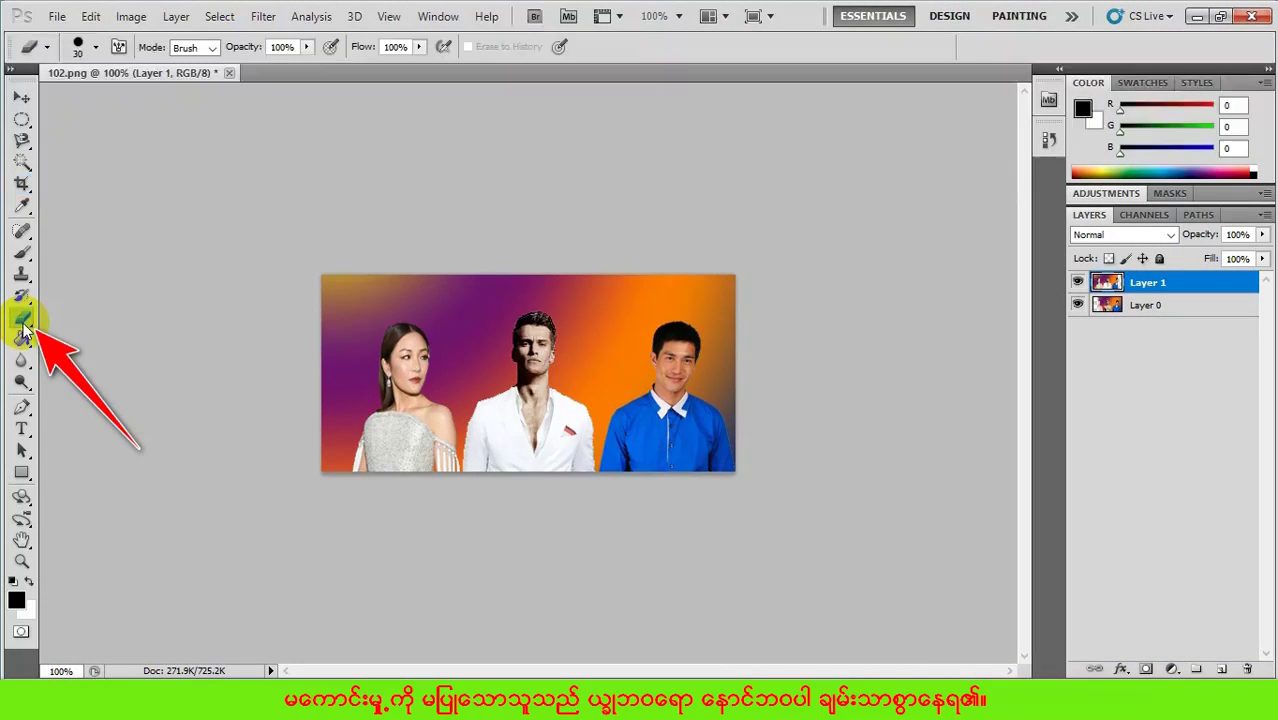
right_click(23, 325)
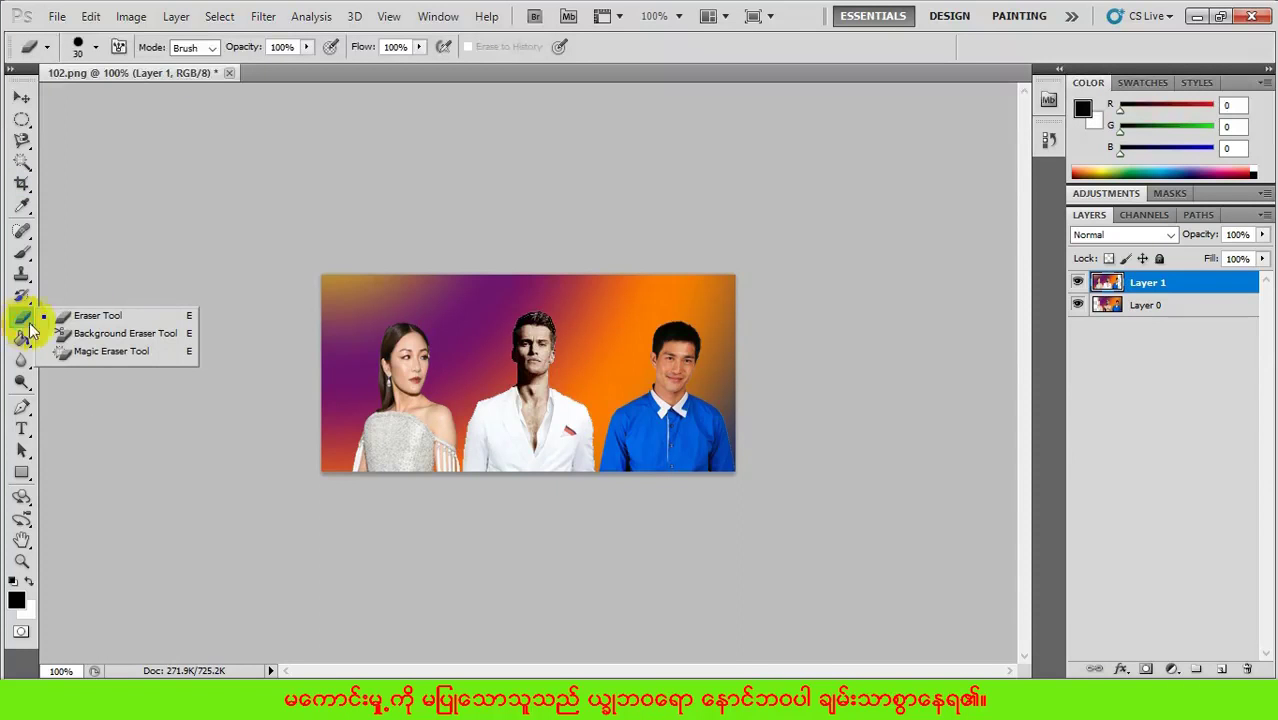
left_click(106, 315)
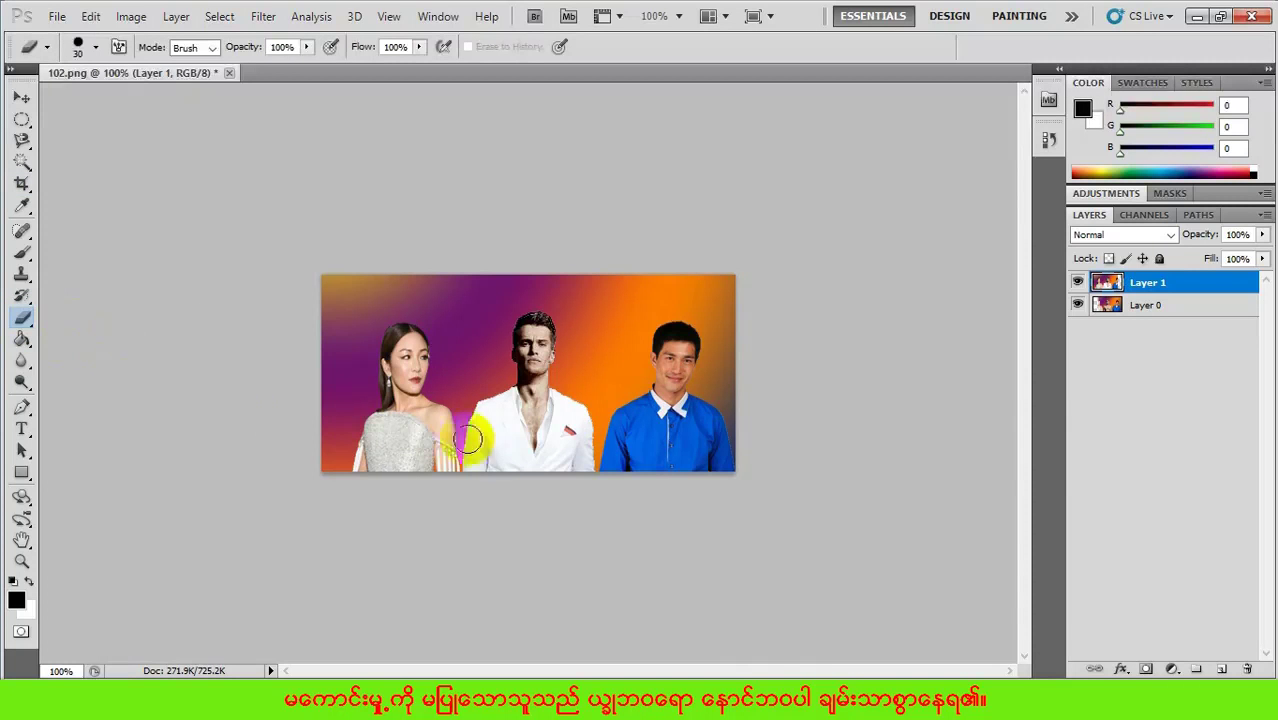
mouse_move(467, 438)
left_mouse_down()
mouse_move(489, 447)
mouse_move(576, 412)
mouse_move(493, 405)
mouse_move(530, 395)
mouse_move(565, 405)
mouse_move(579, 457)
mouse_move(480, 472)
mouse_move(480, 427)
mouse_move(499, 470)
mouse_move(542, 428)
mouse_move(542, 465)
mouse_move(693, 422)
mouse_move(665, 442)
mouse_move(543, 440)
left_mouse_up()
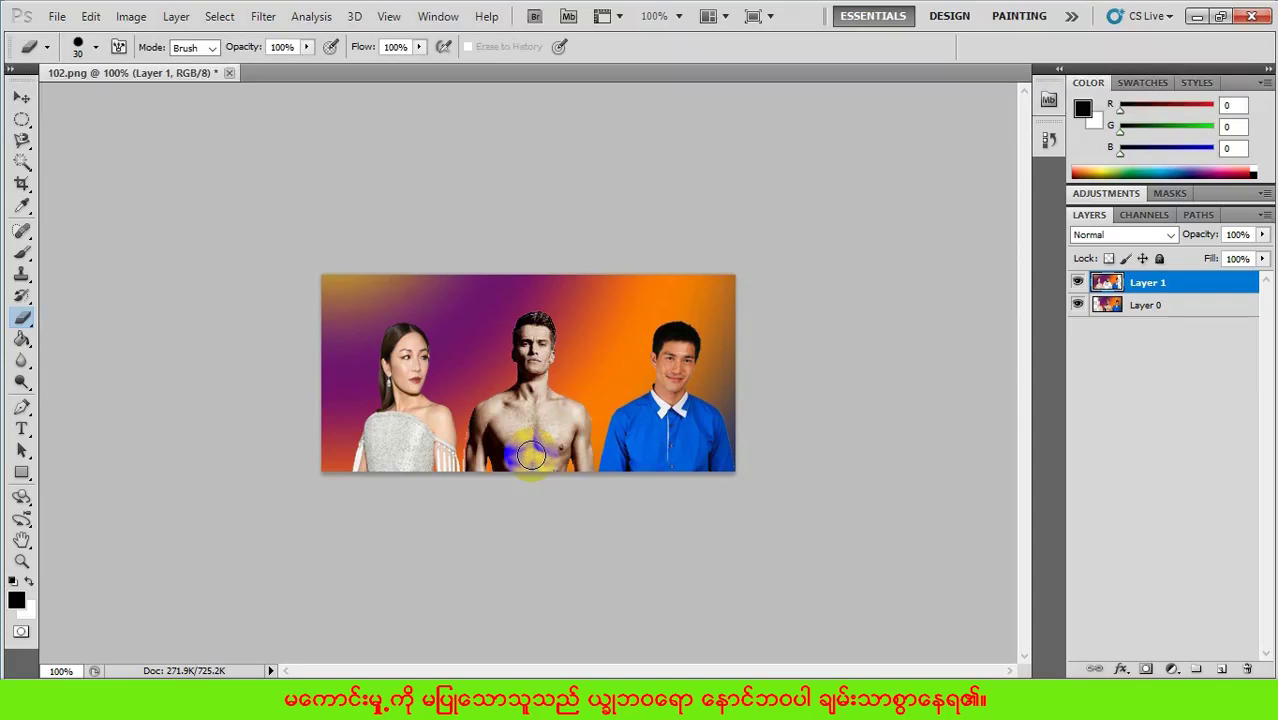
left_click_drag(531, 455, 539, 445)
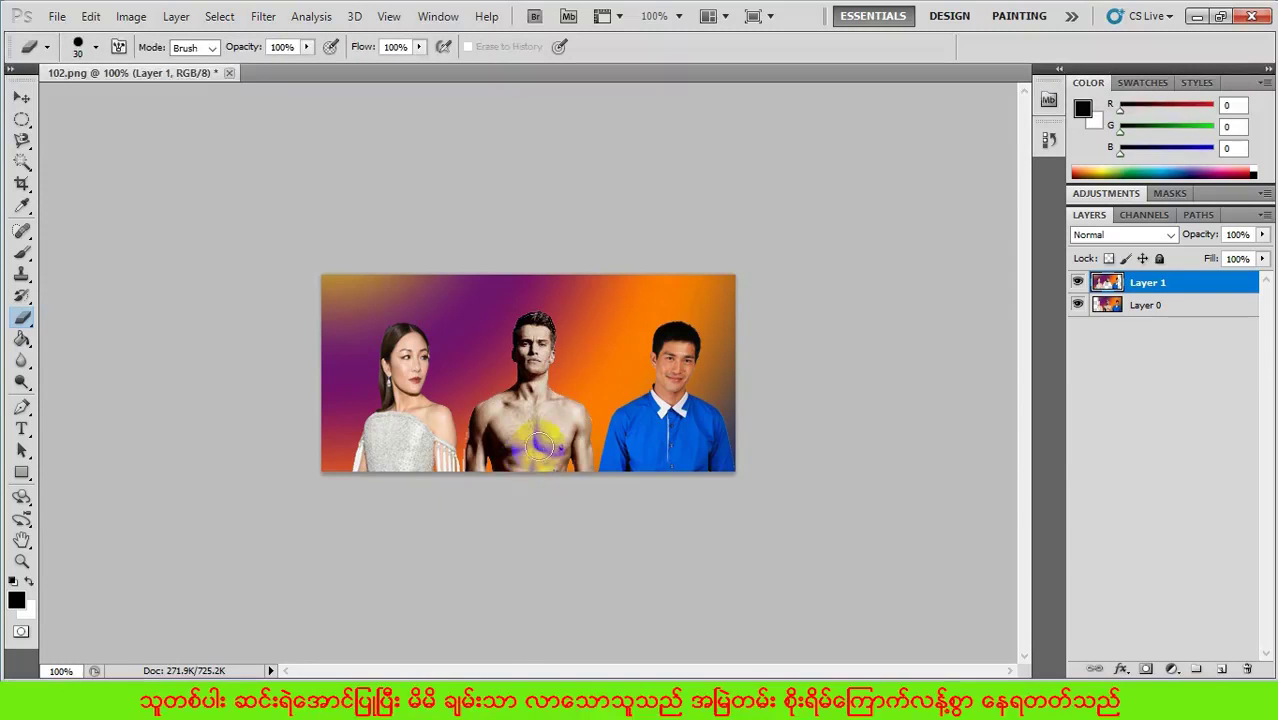
Create a 4 × 6 inch, 300 ppi white document and convert its Background to Layer 0
left_click(57, 18)
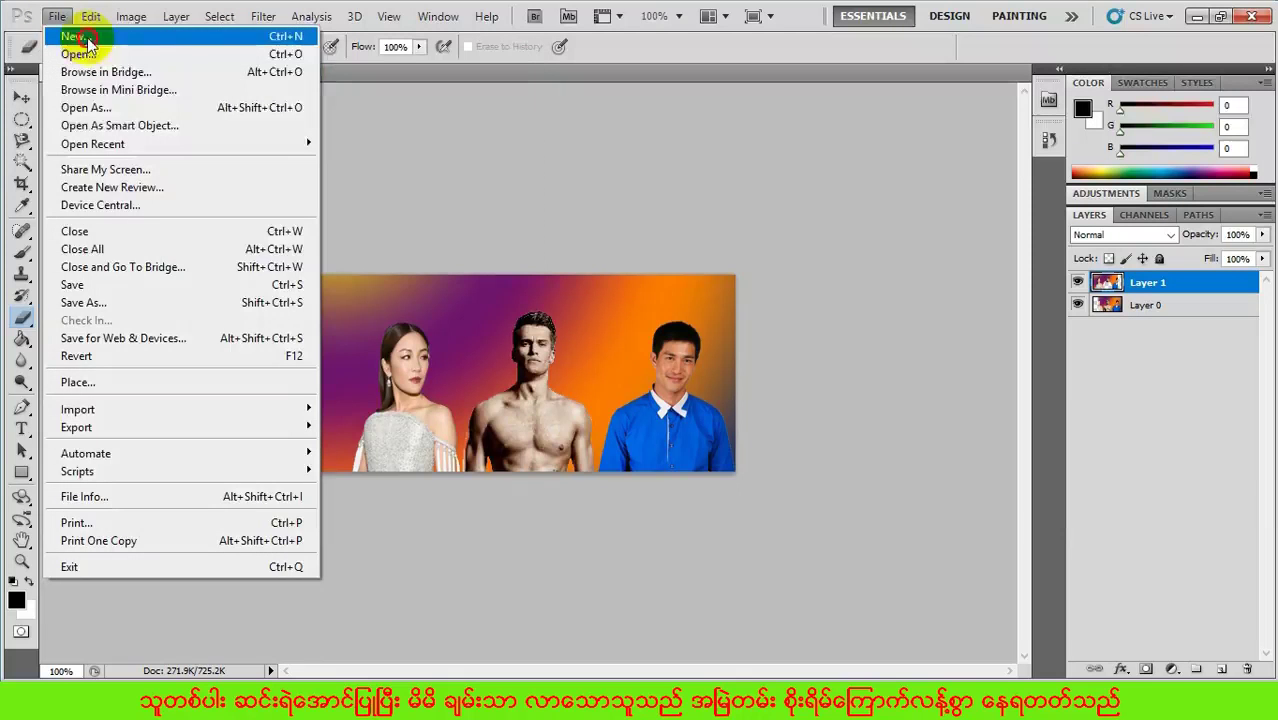
left_click(75, 32)
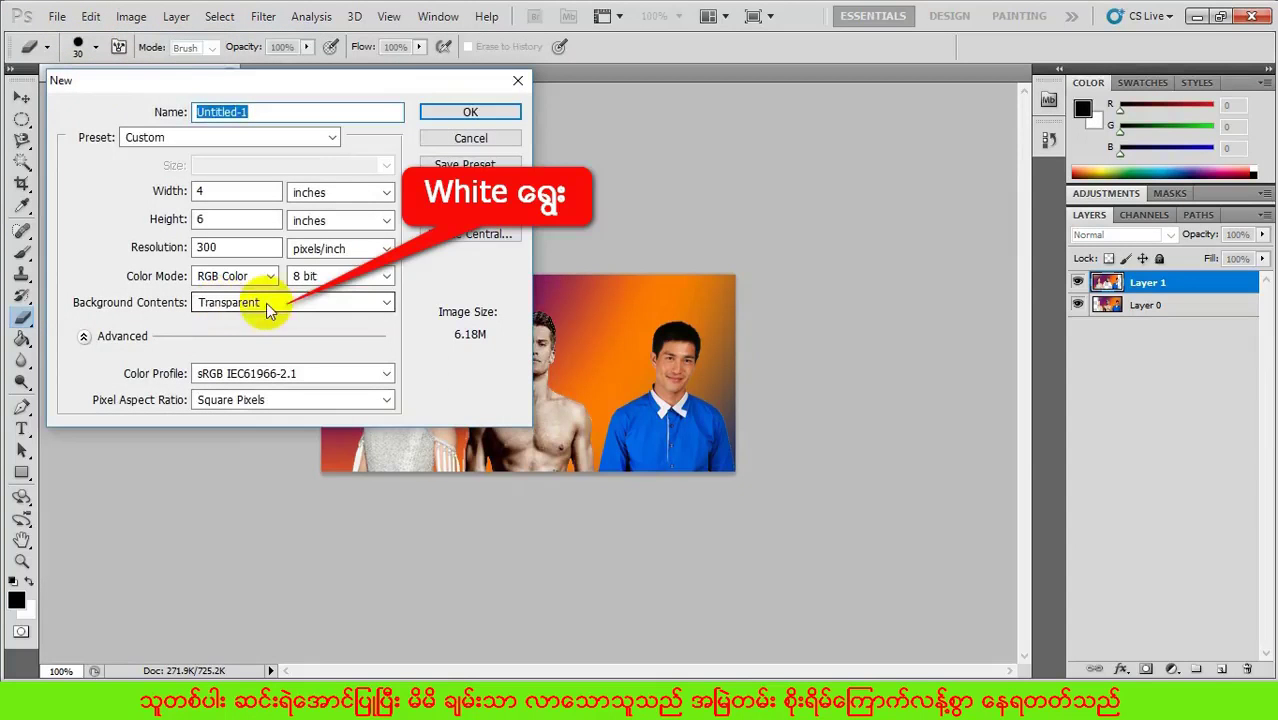
left_click(283, 303)
left_click(258, 318)
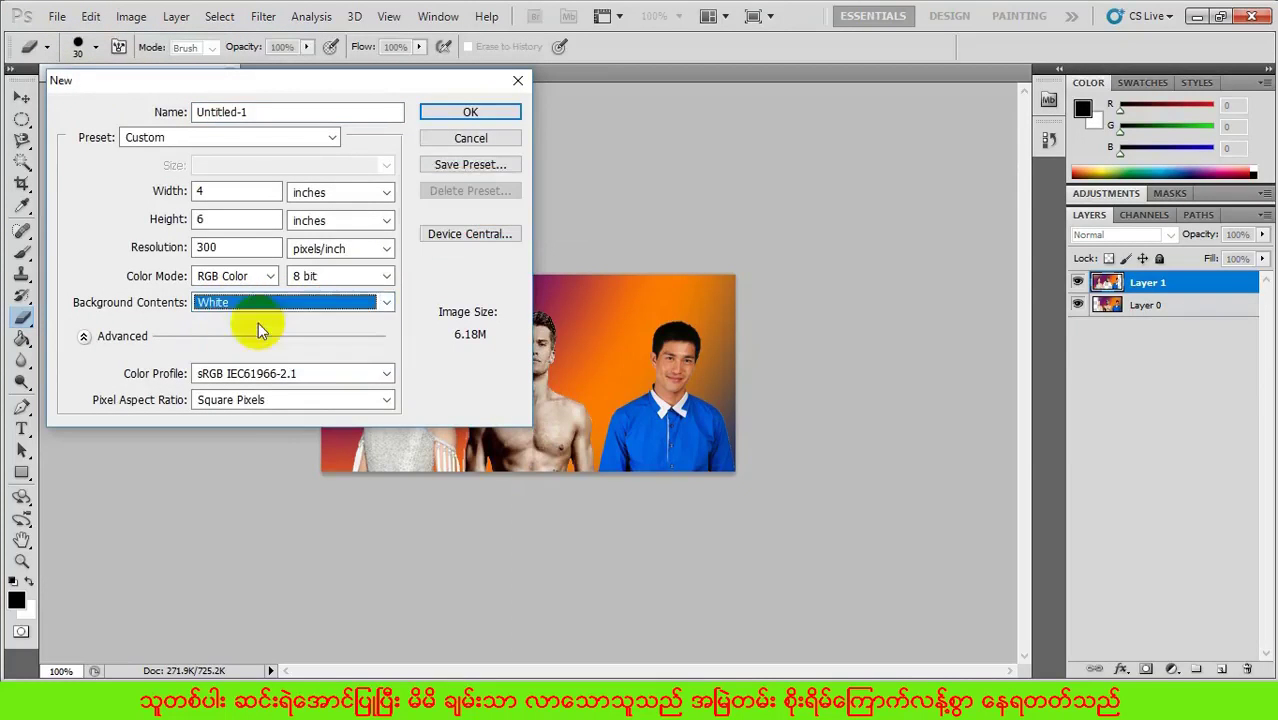
left_click(473, 114)
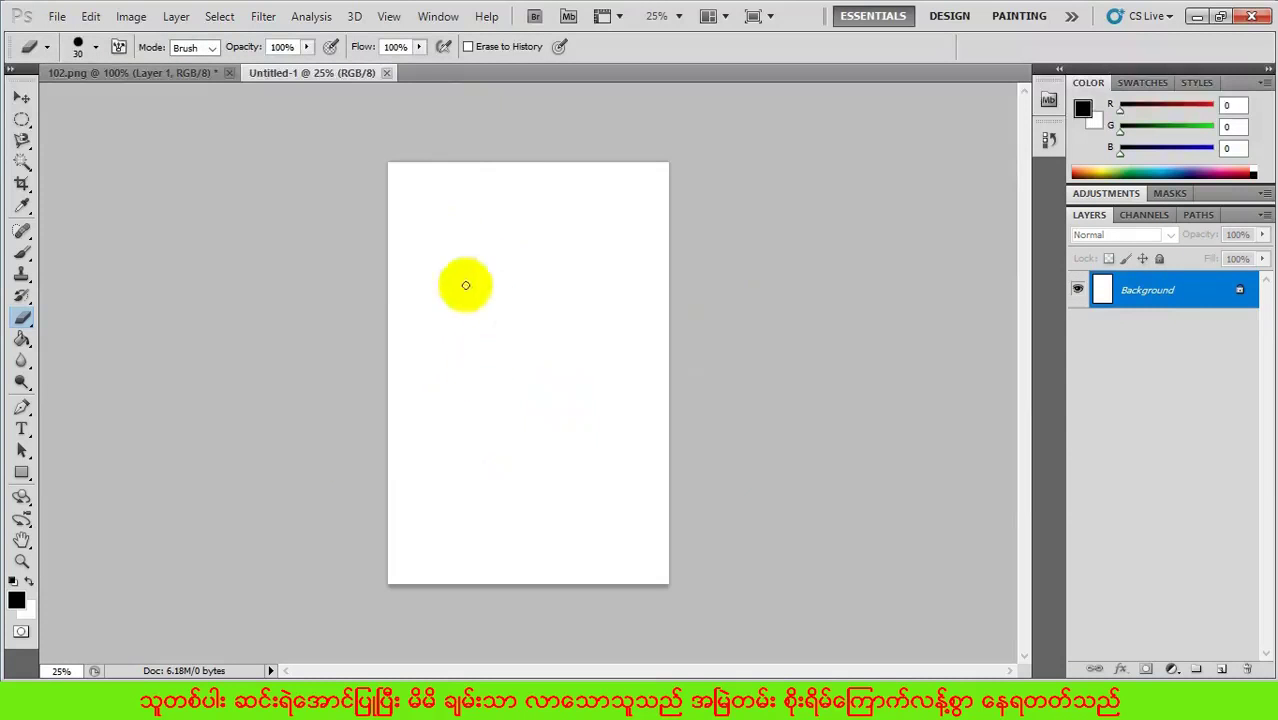
double_click(1216, 292)
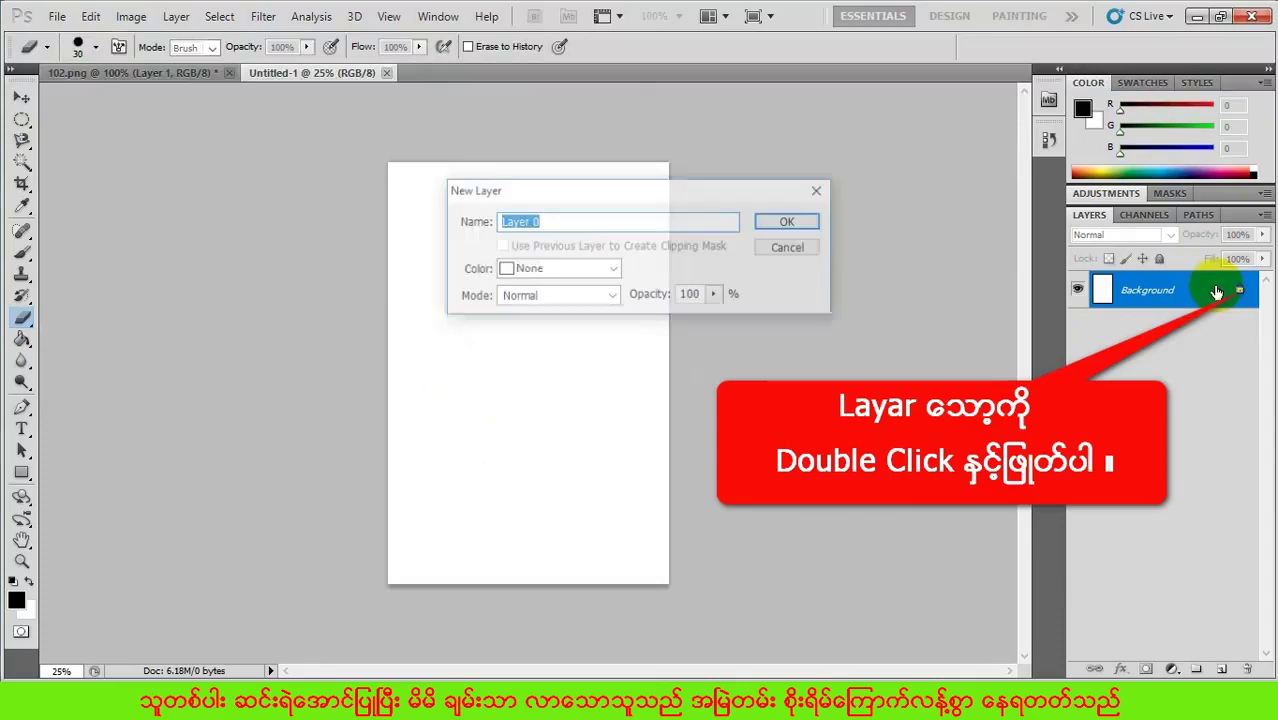
left_click(790, 222)
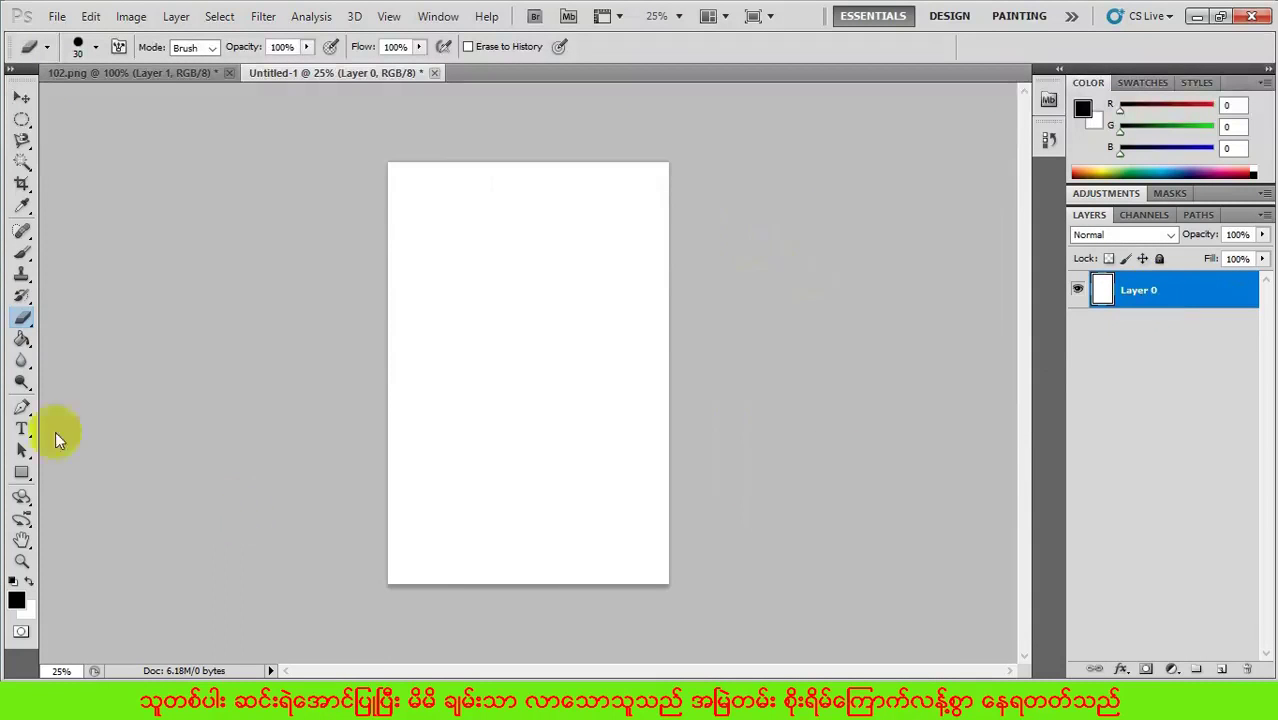
Type the name and 'Photoshop lessons' title in Imperator 24 pt near the page top, then select it
left_click(23, 429)
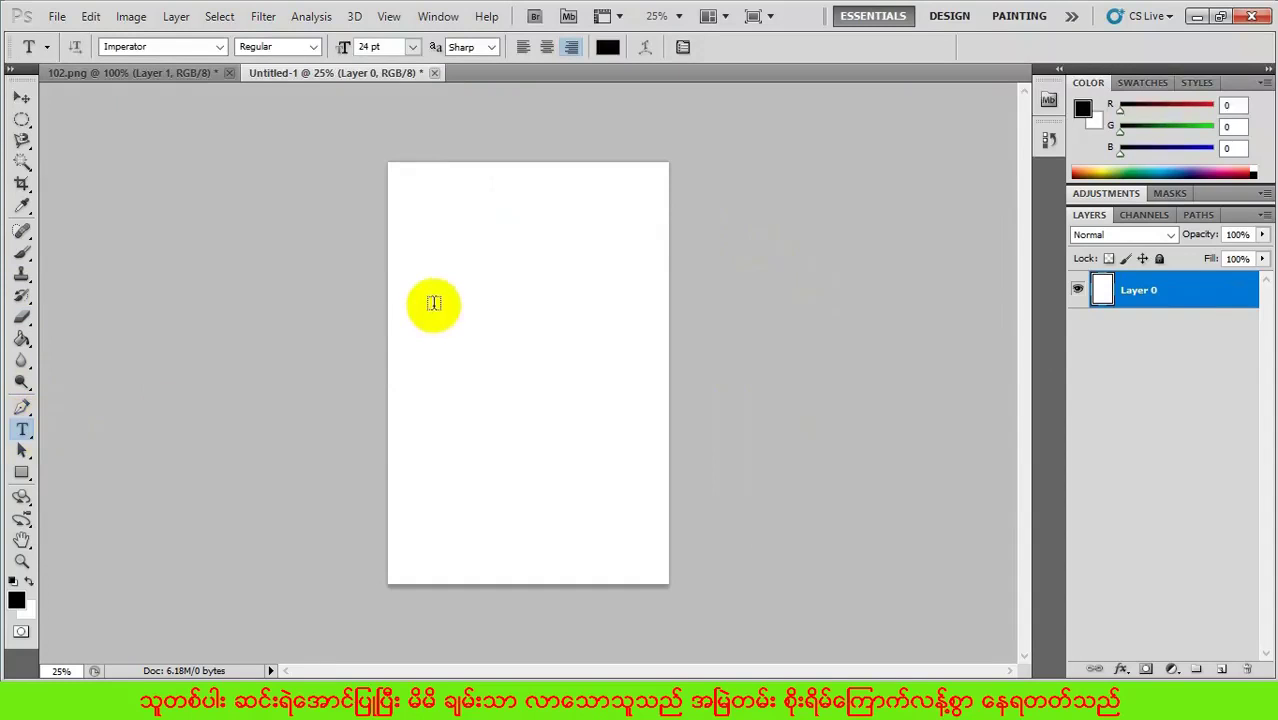
left_click(423, 258)
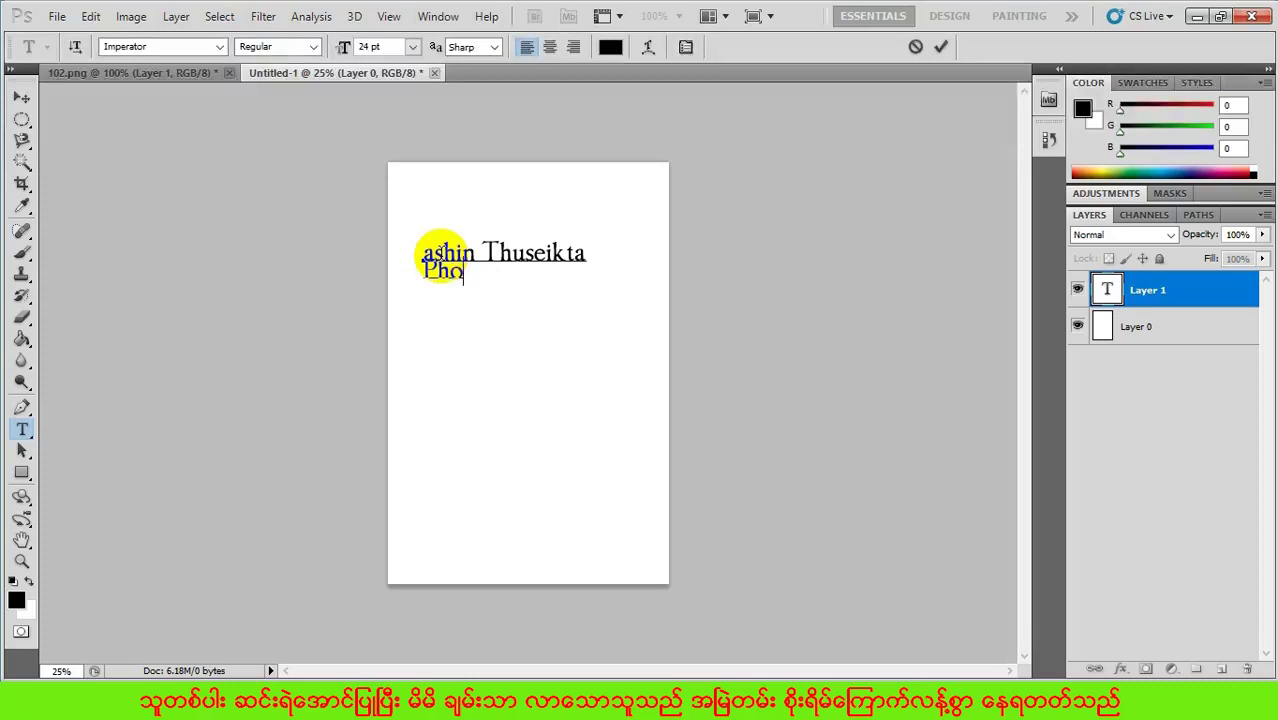
type("toshop lessons")
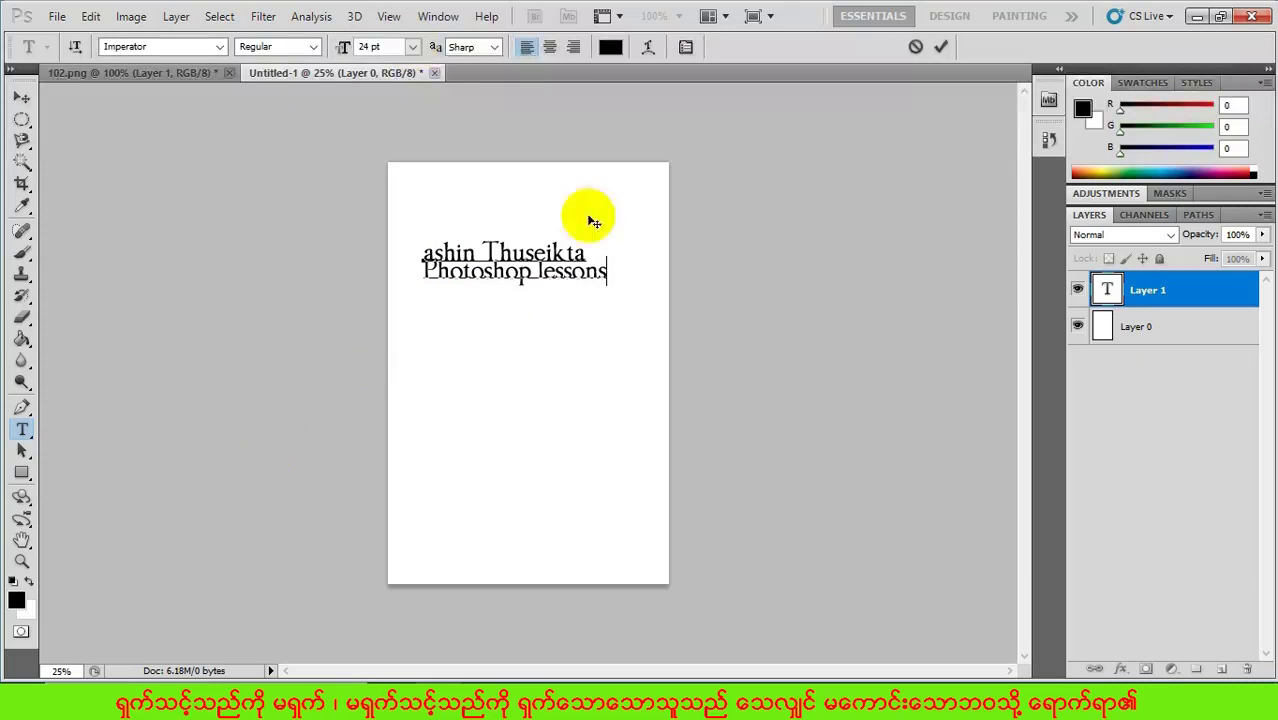
left_click(604, 268)
left_click_drag(606, 270, 400, 252)
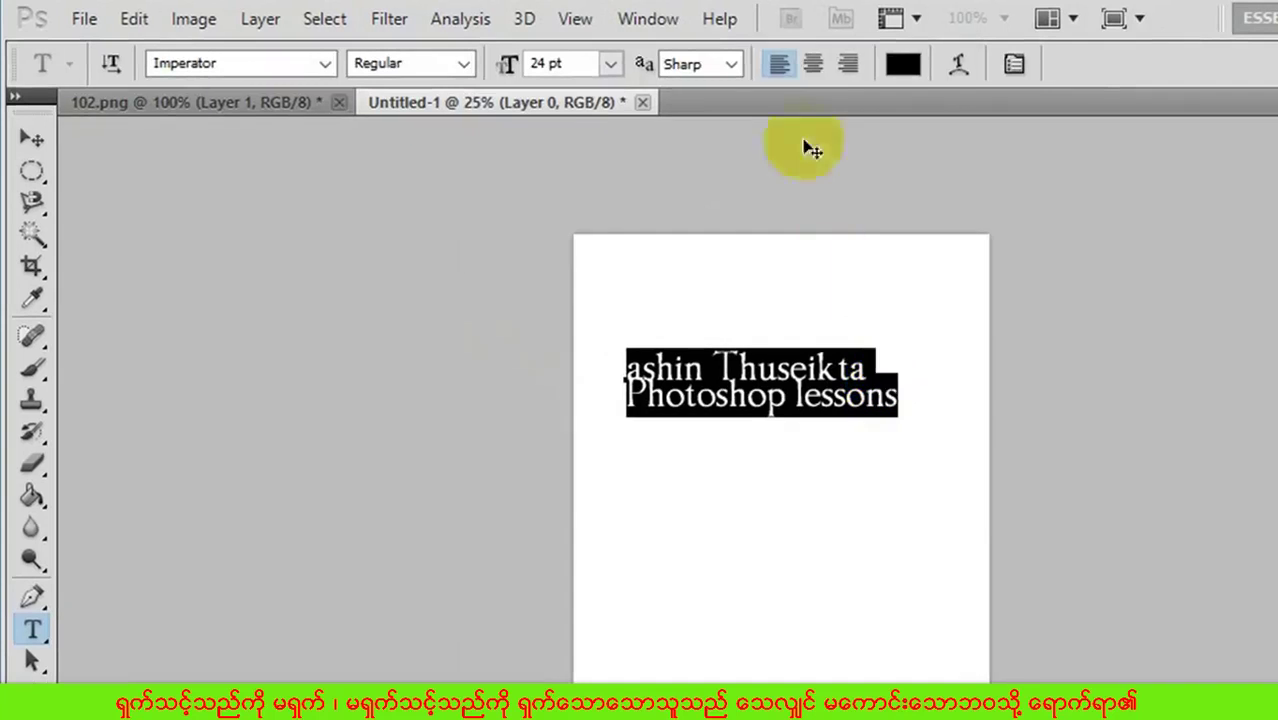
Right-align the title text and move it onto the page near centre
left_click(848, 66)
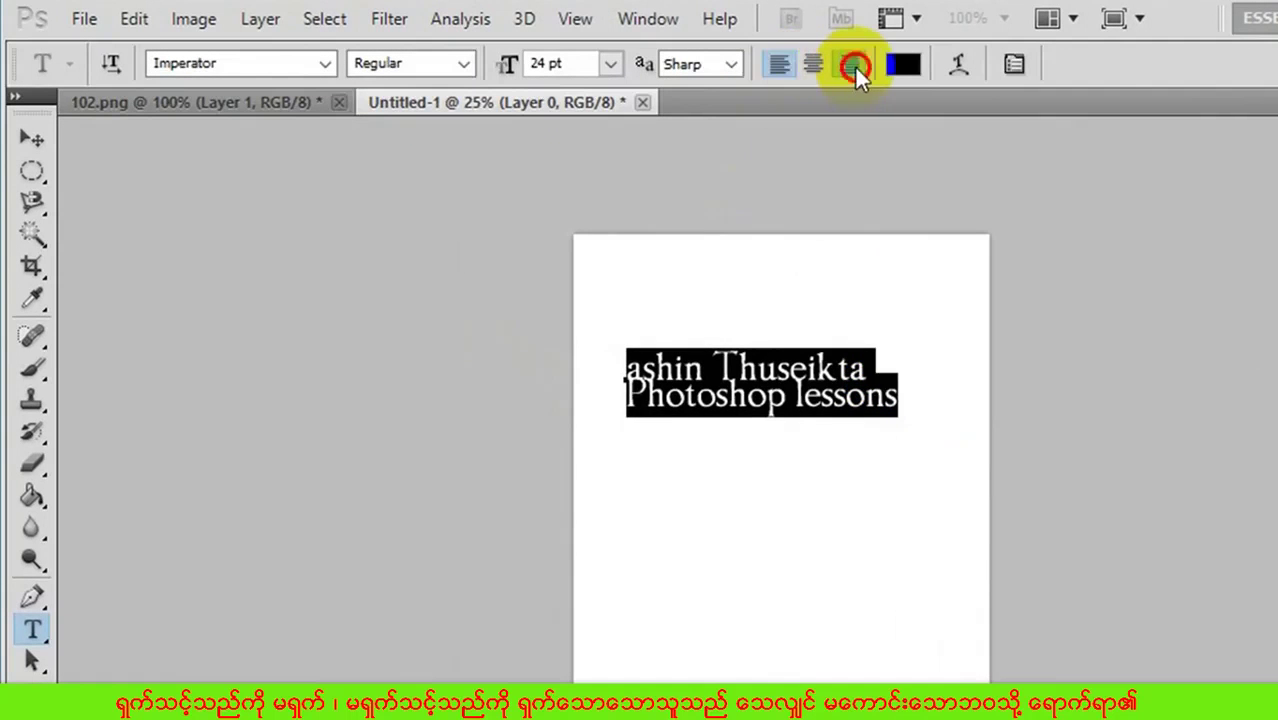
left_click(30, 140)
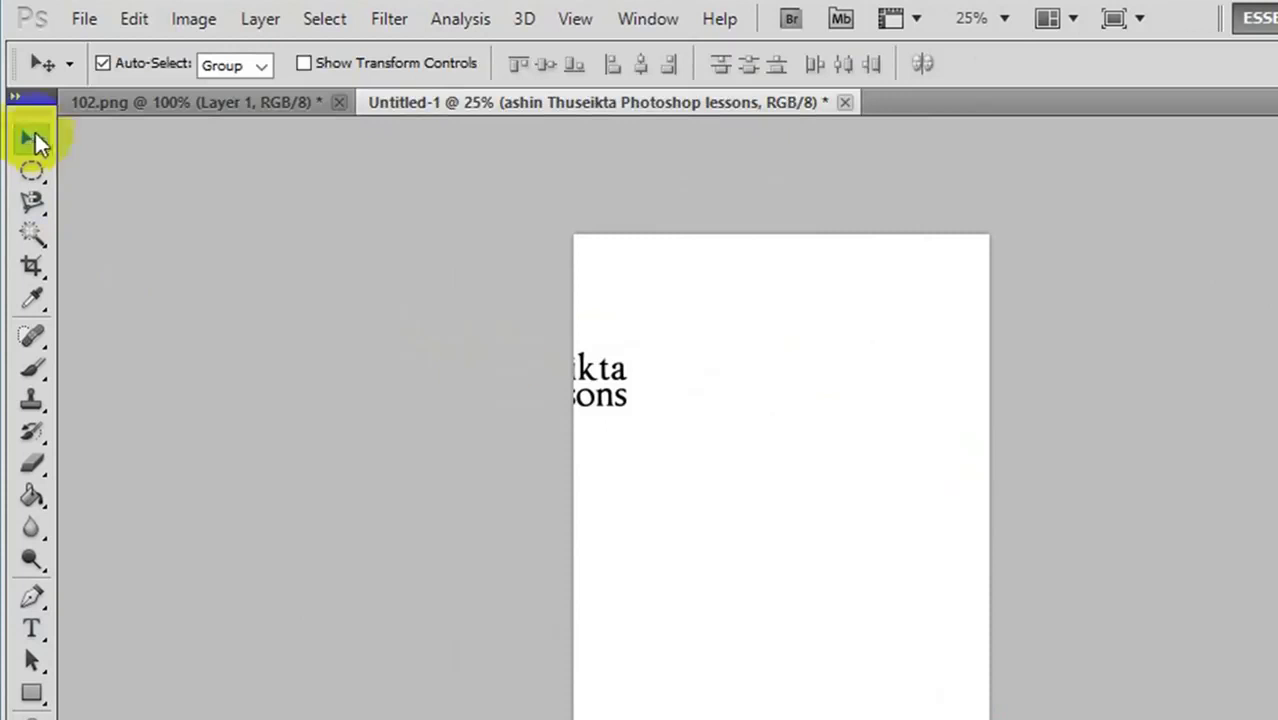
left_click_drag(608, 368, 870, 398)
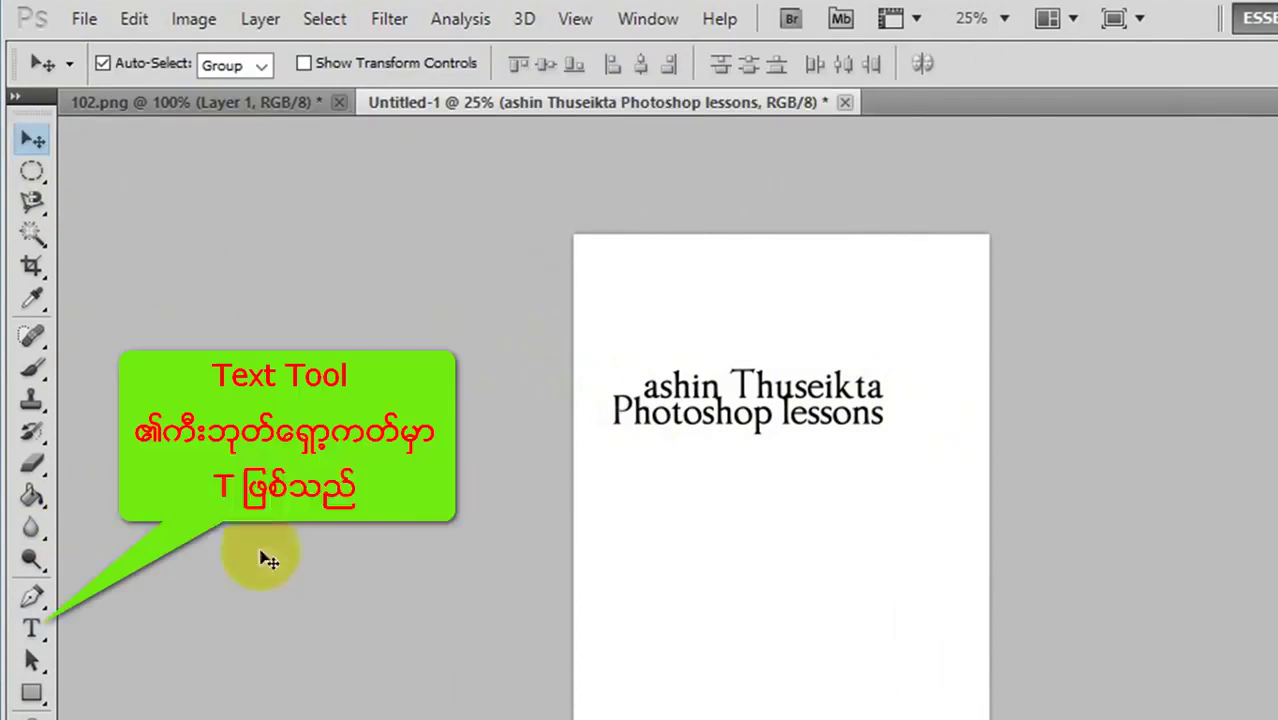
Colour the whole title red (#e61515) and bring up the Warp Text settings
left_click(42, 626)
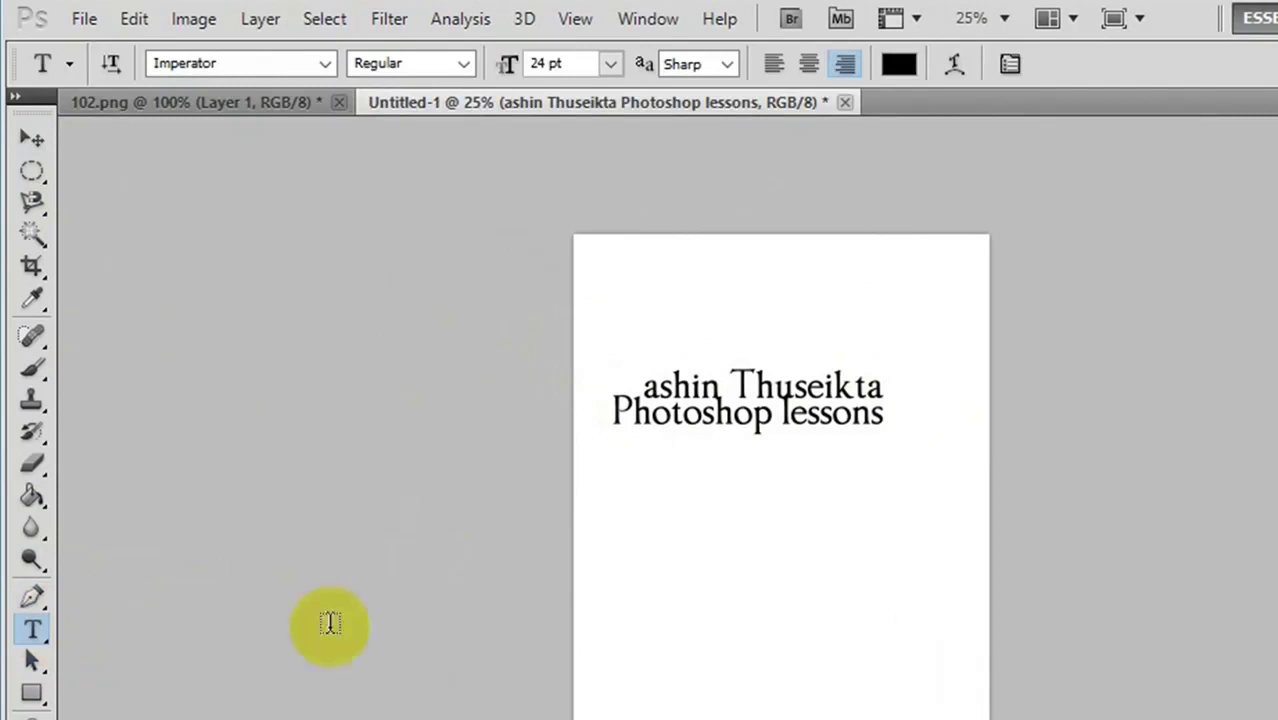
left_click(757, 383)
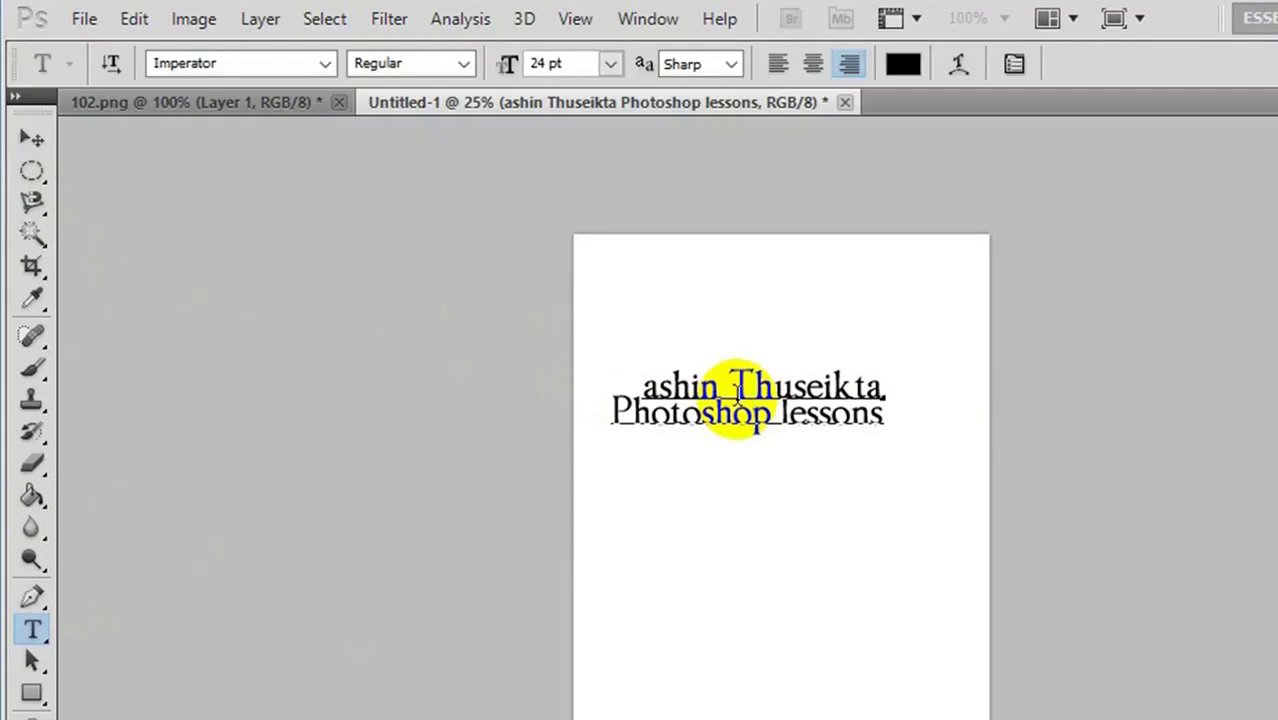
key("ctrl+a")
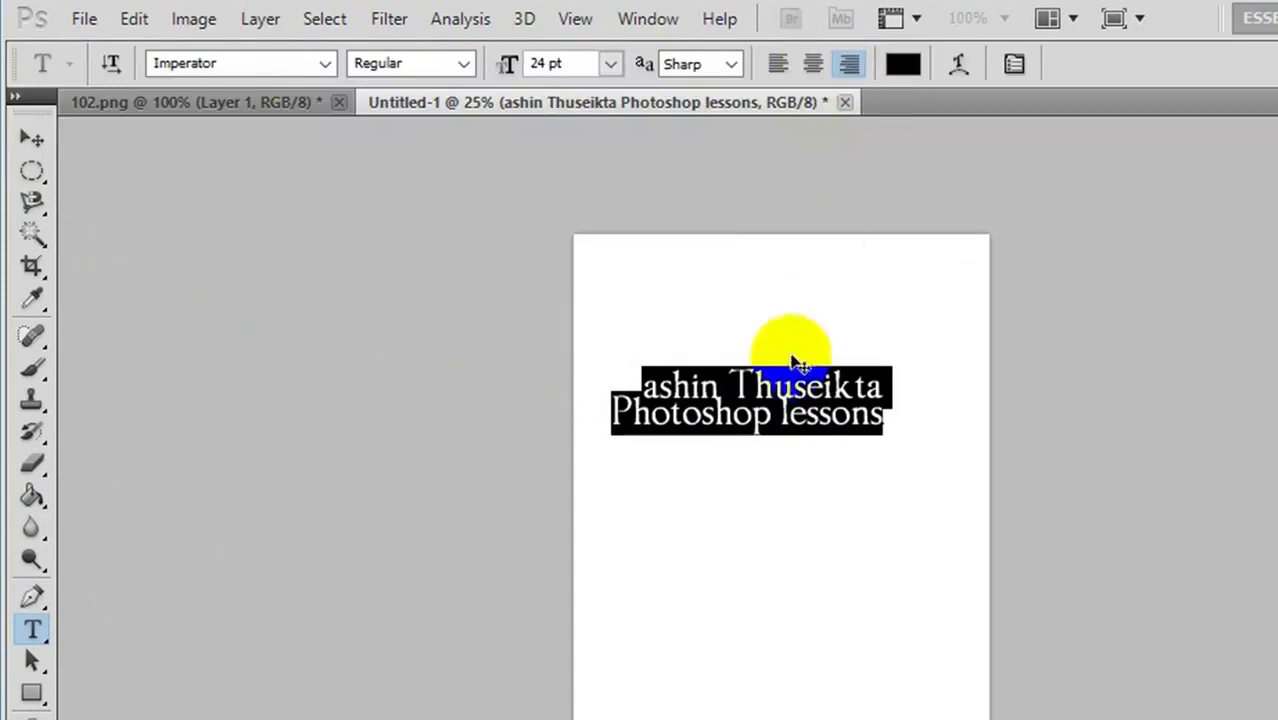
left_click(903, 66)
left_click(908, 272)
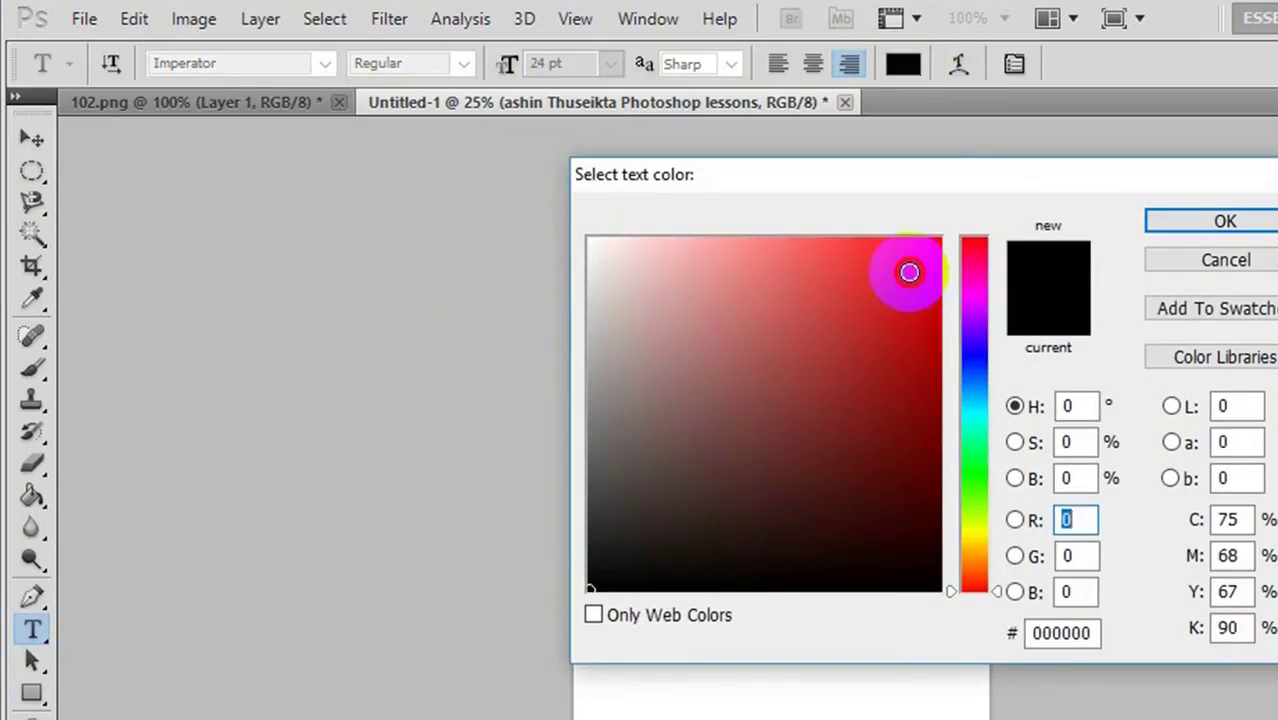
left_click(1210, 224)
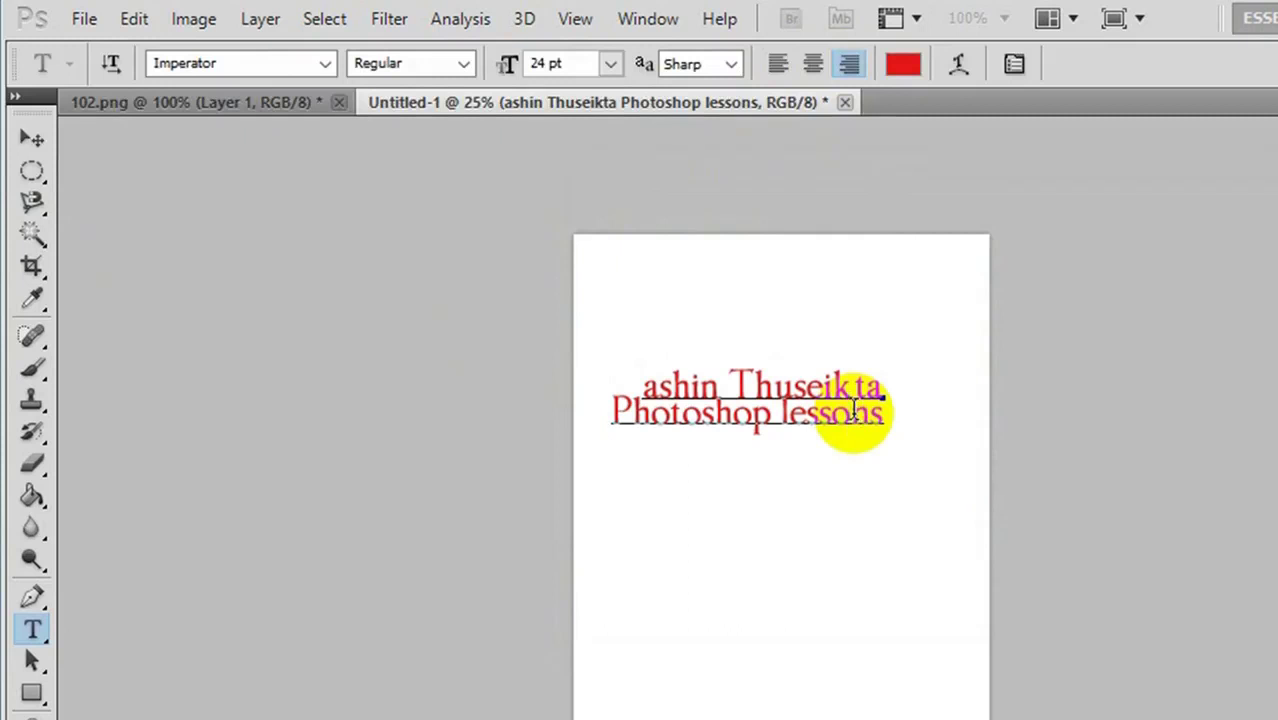
left_click(855, 423)
key("ctrl+a")
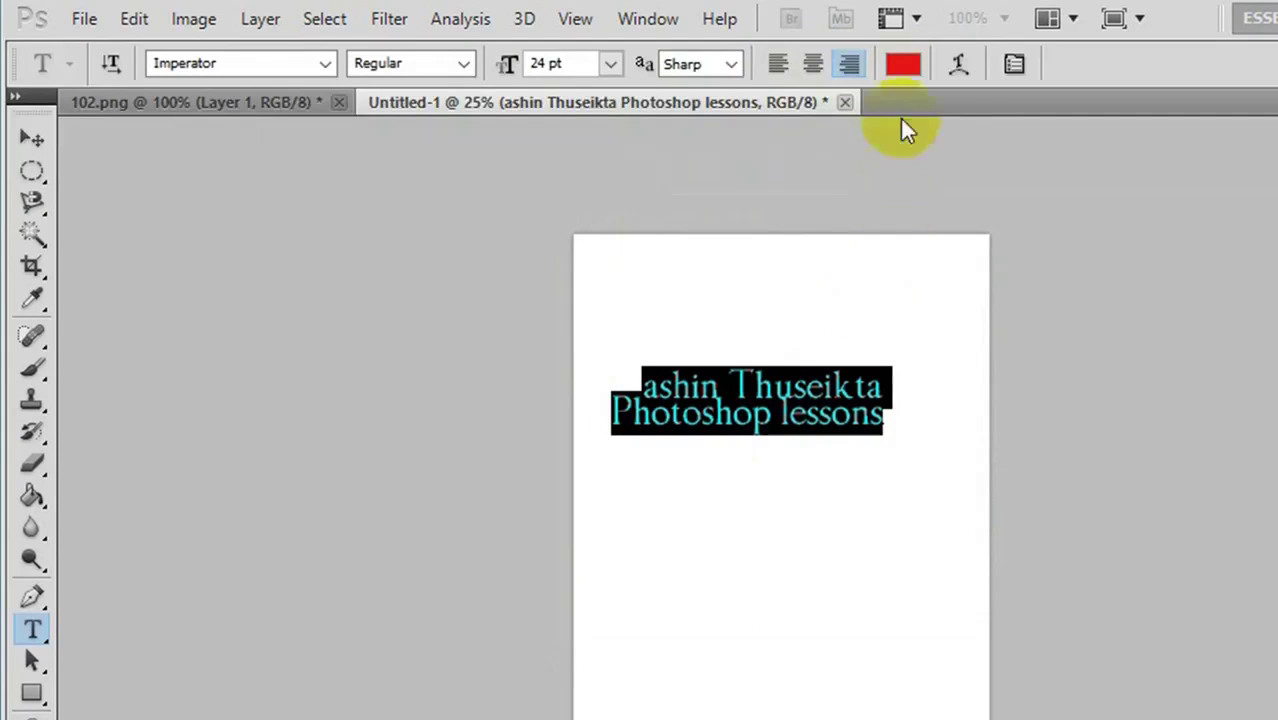
left_click(958, 68)
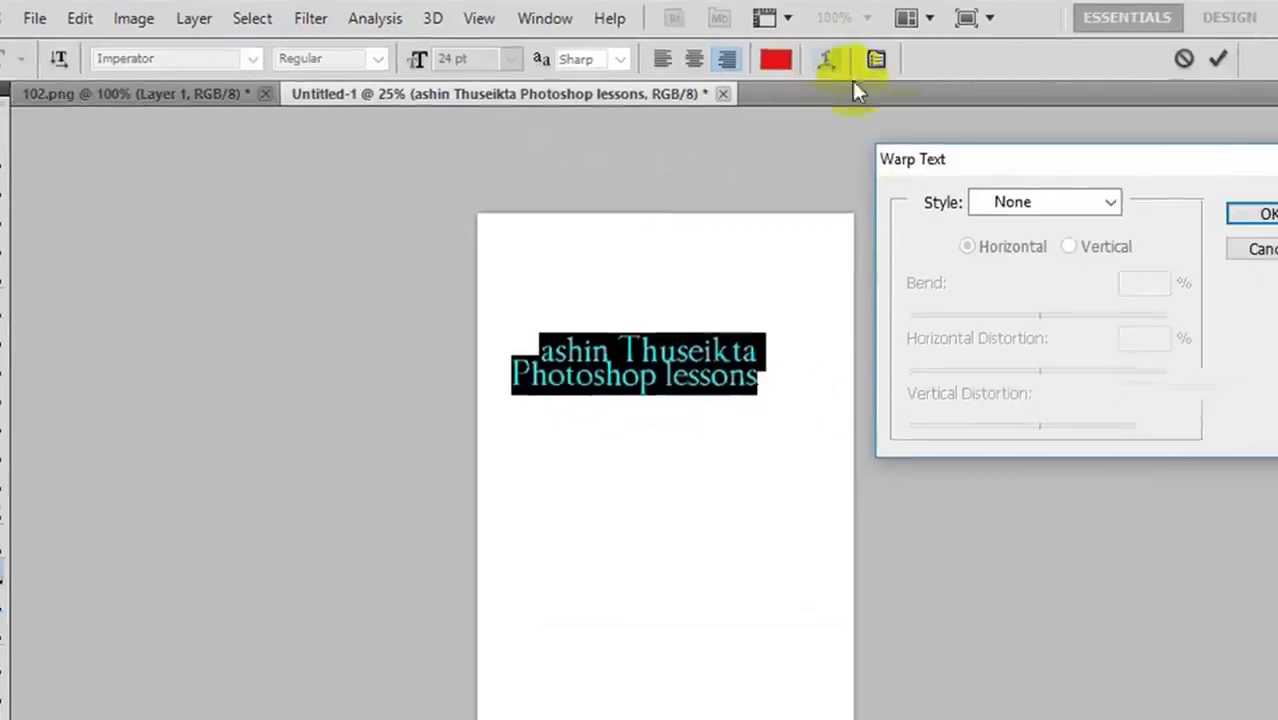
Preview an Arc warp, adjusting bend, horizontal distortion to +16, and vertical orientation
left_click_drag(700, 134, 658, 133)
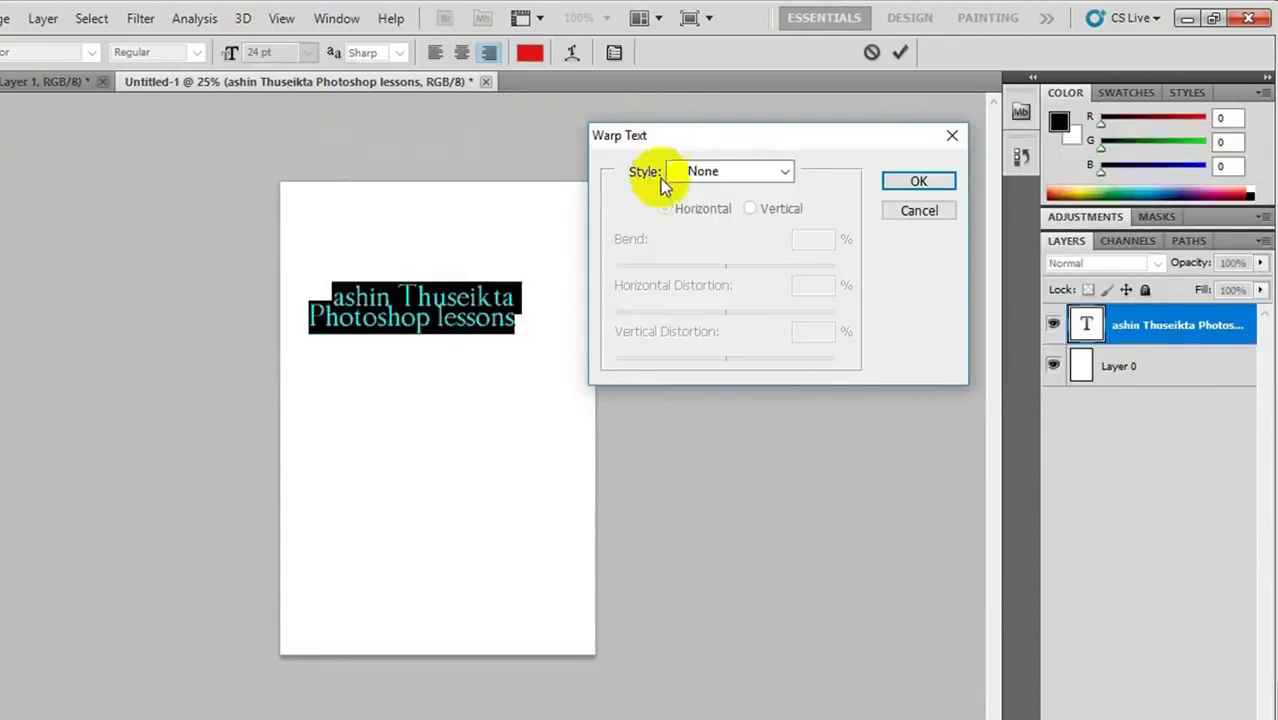
left_click(763, 180)
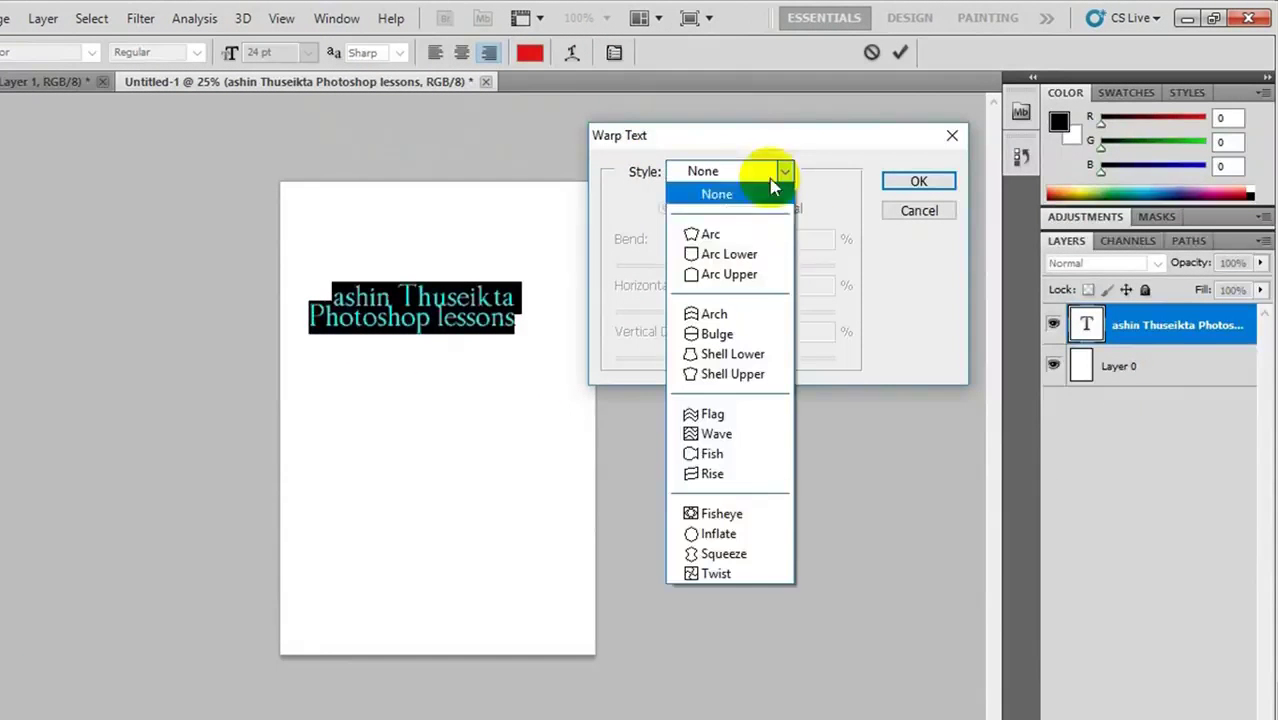
left_click(738, 232)
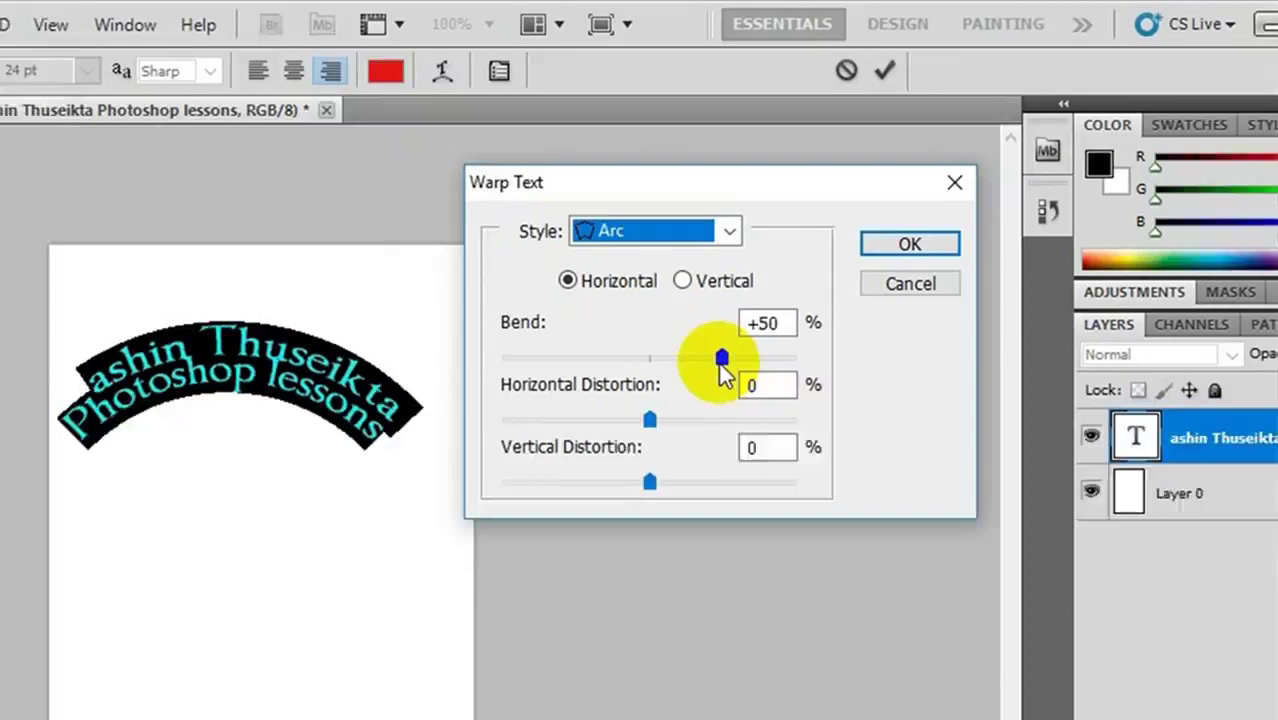
left_click_drag(779, 265, 761, 265)
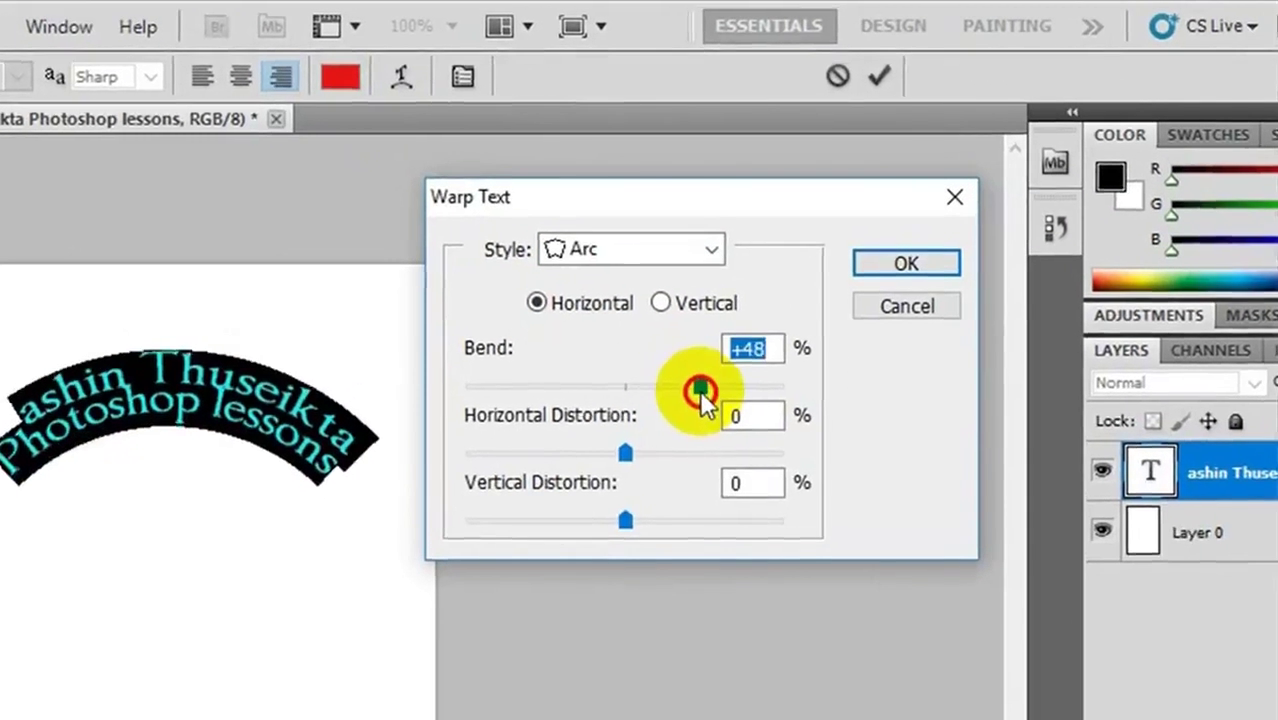
mouse_move(677, 393)
left_mouse_down()
mouse_move(531, 393)
mouse_move(667, 390)
left_mouse_up()
mouse_move(619, 447)
left_mouse_down()
mouse_move(544, 448)
mouse_move(647, 448)
left_mouse_up()
left_click_drag(660, 456, 648, 456)
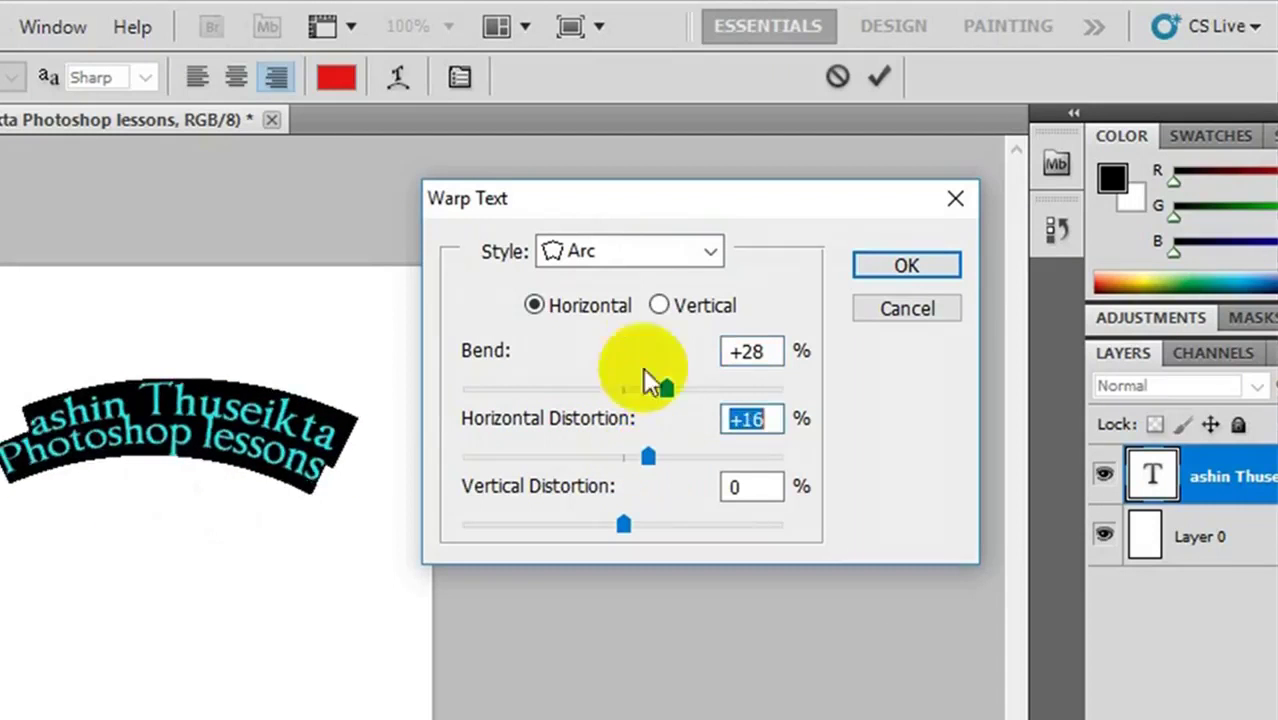
left_click(660, 304)
mouse_move(666, 388)
left_mouse_down()
mouse_move(575, 393)
mouse_move(646, 390)
left_mouse_up()
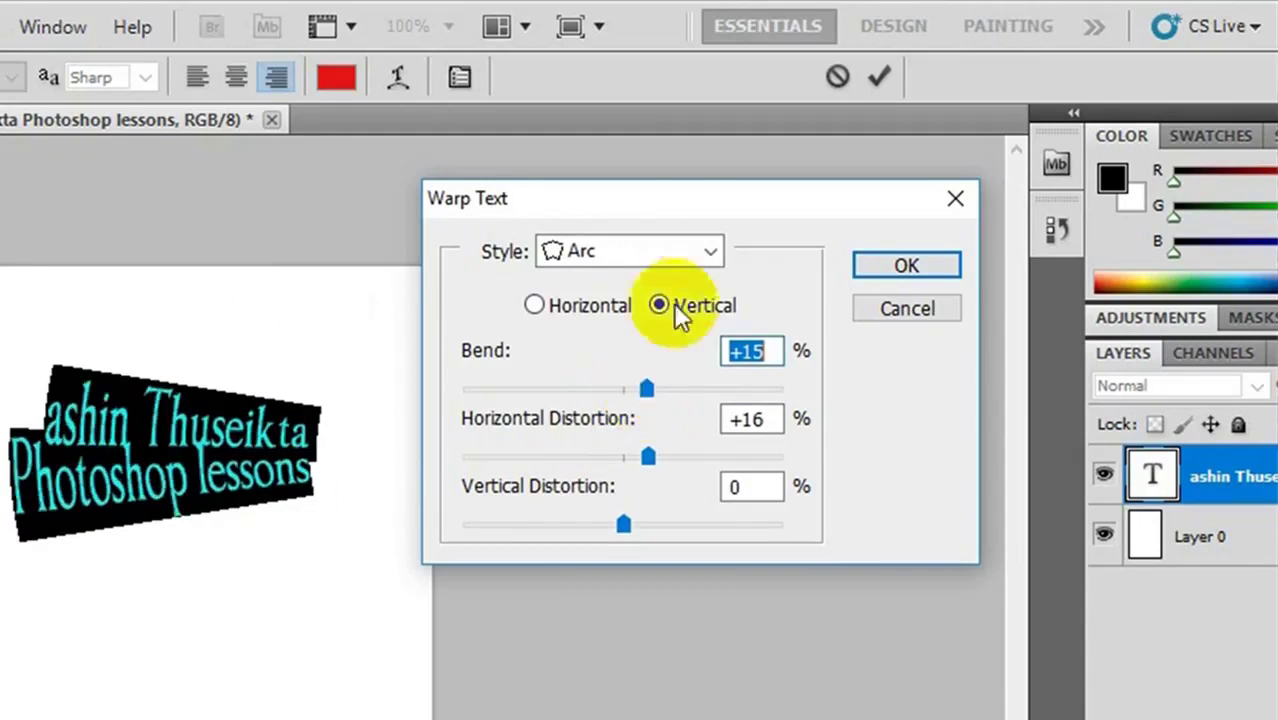
Try Arc Lower with bend -23, then cancel the warp so the title stays flat
left_click(710, 251)
left_click(598, 363)
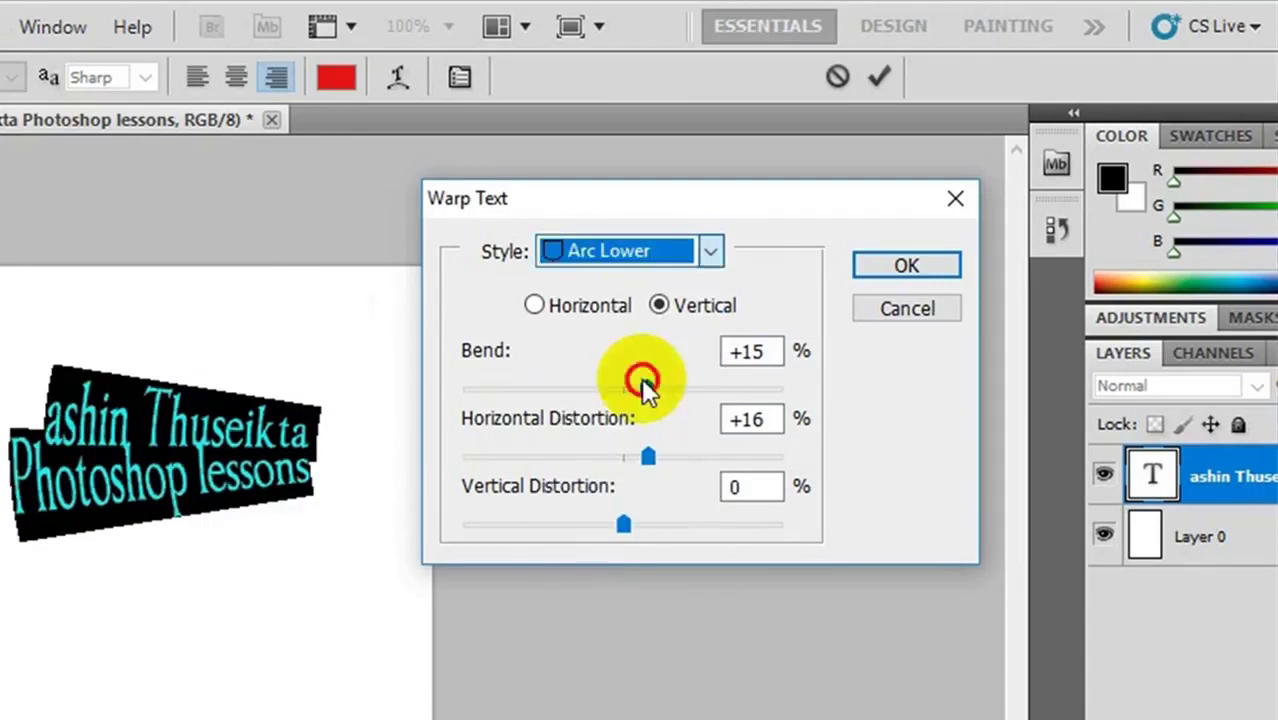
left_click_drag(646, 388, 586, 388)
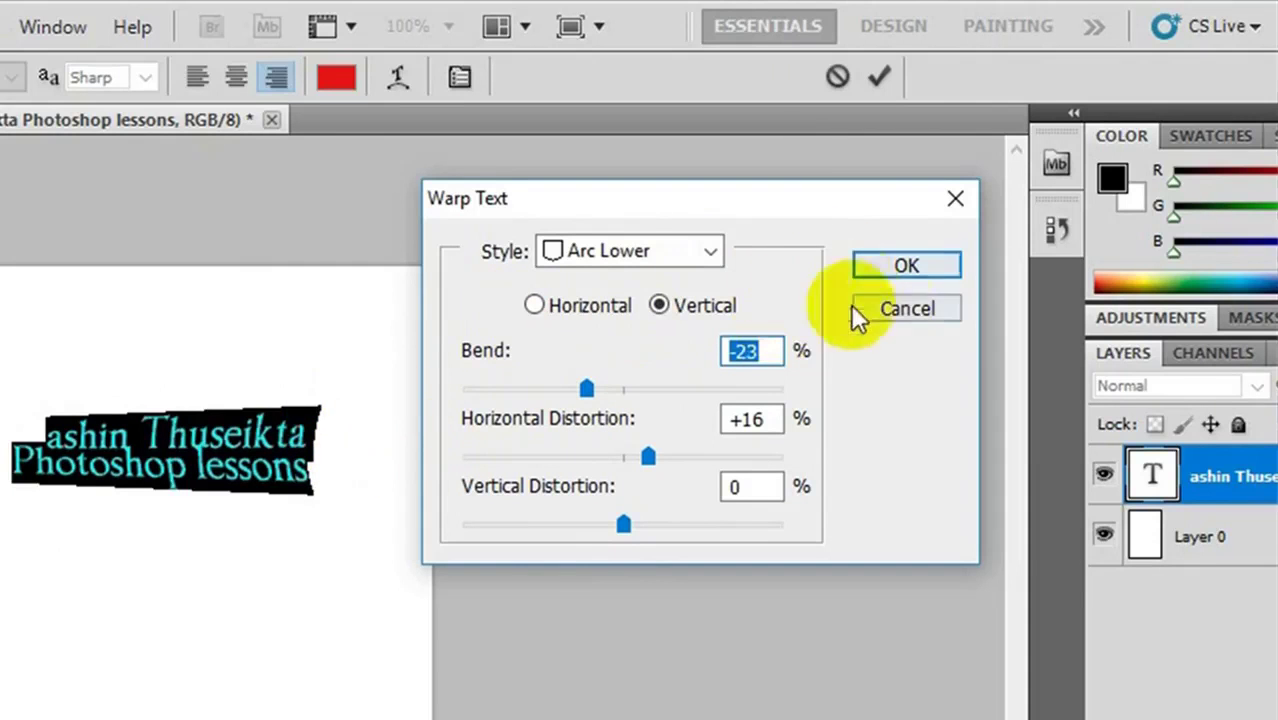
left_click(799, 348)
left_click(918, 308)
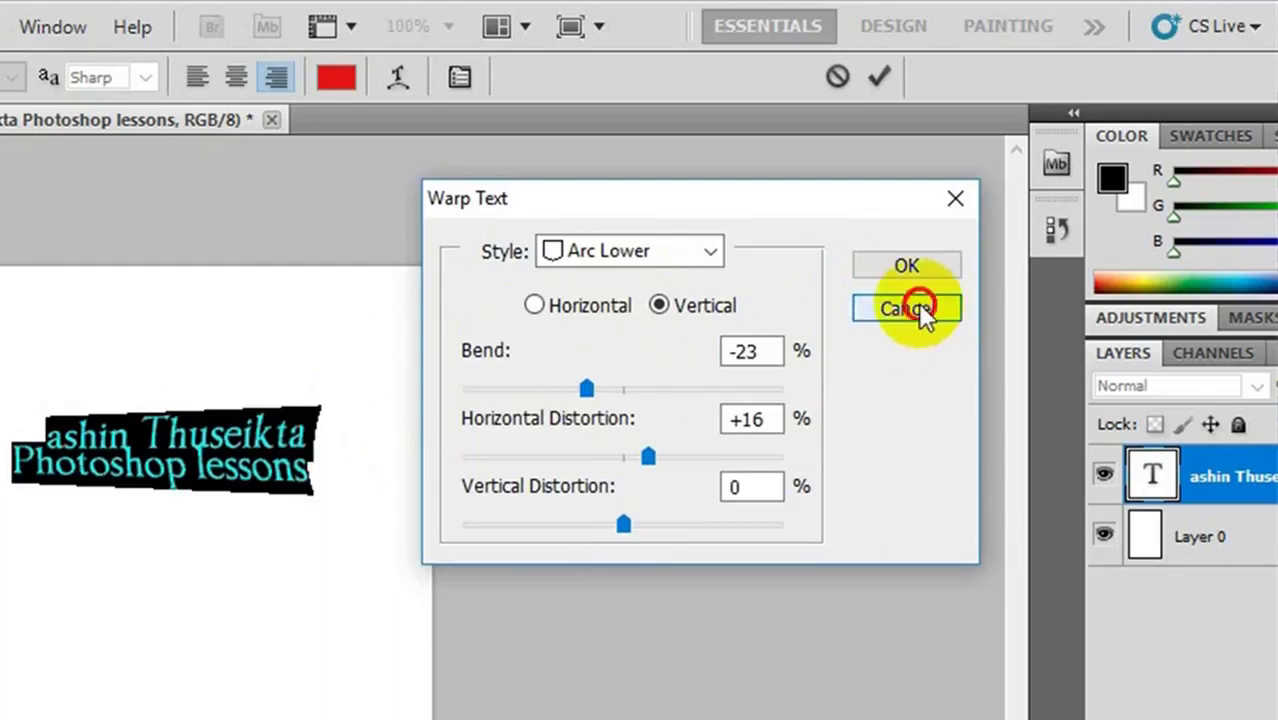
left_click(257, 463)
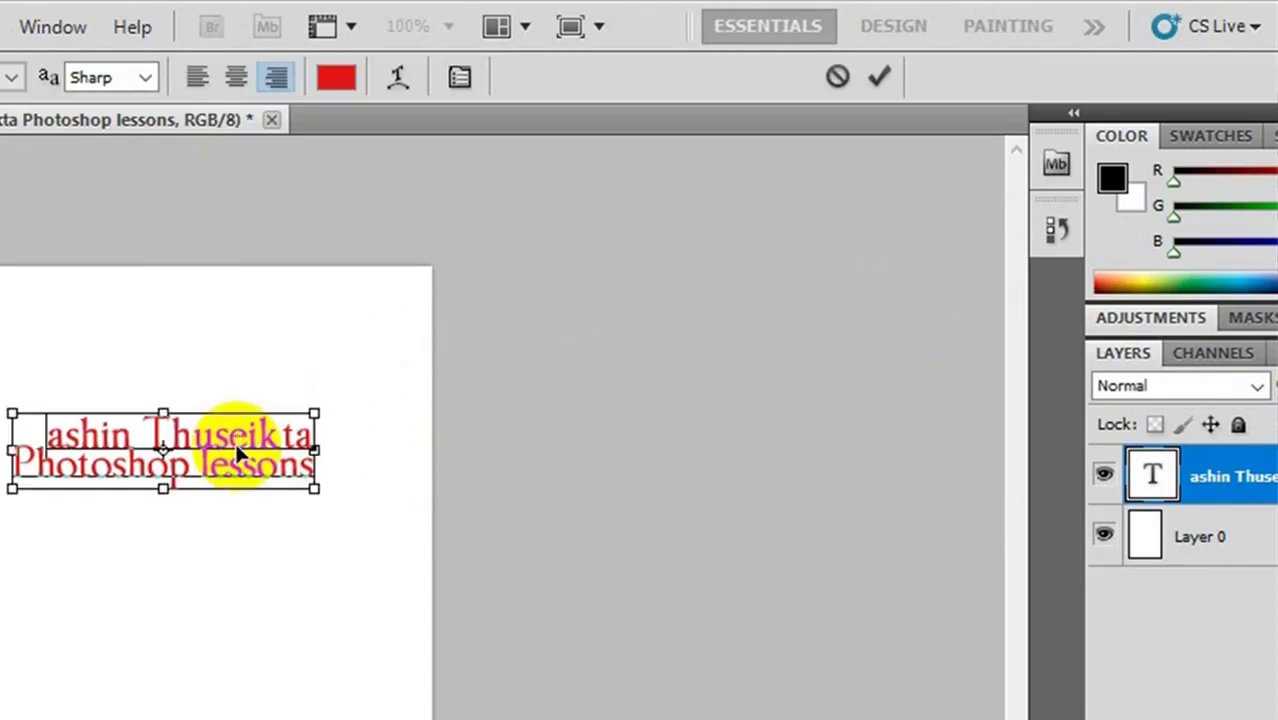
Change the whole title's font to ImperatorBronzeSmallCaps via the Character panel
key("ctrl+a")
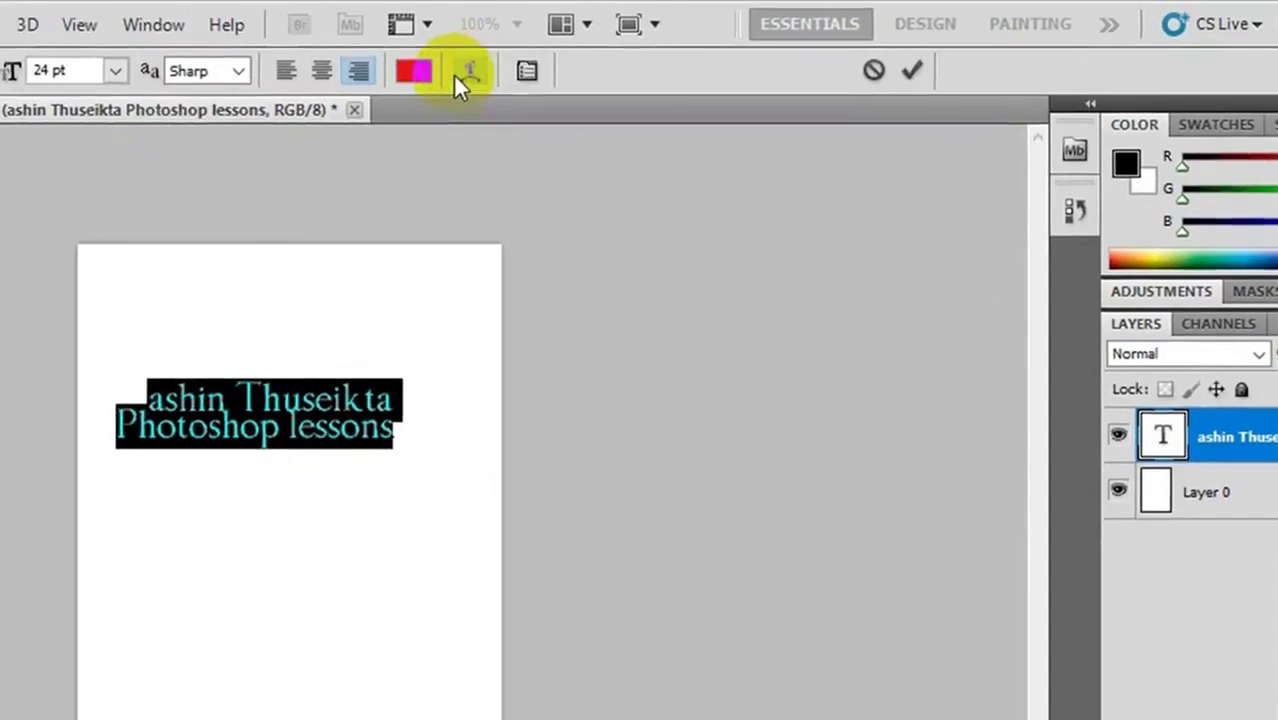
left_click(548, 70)
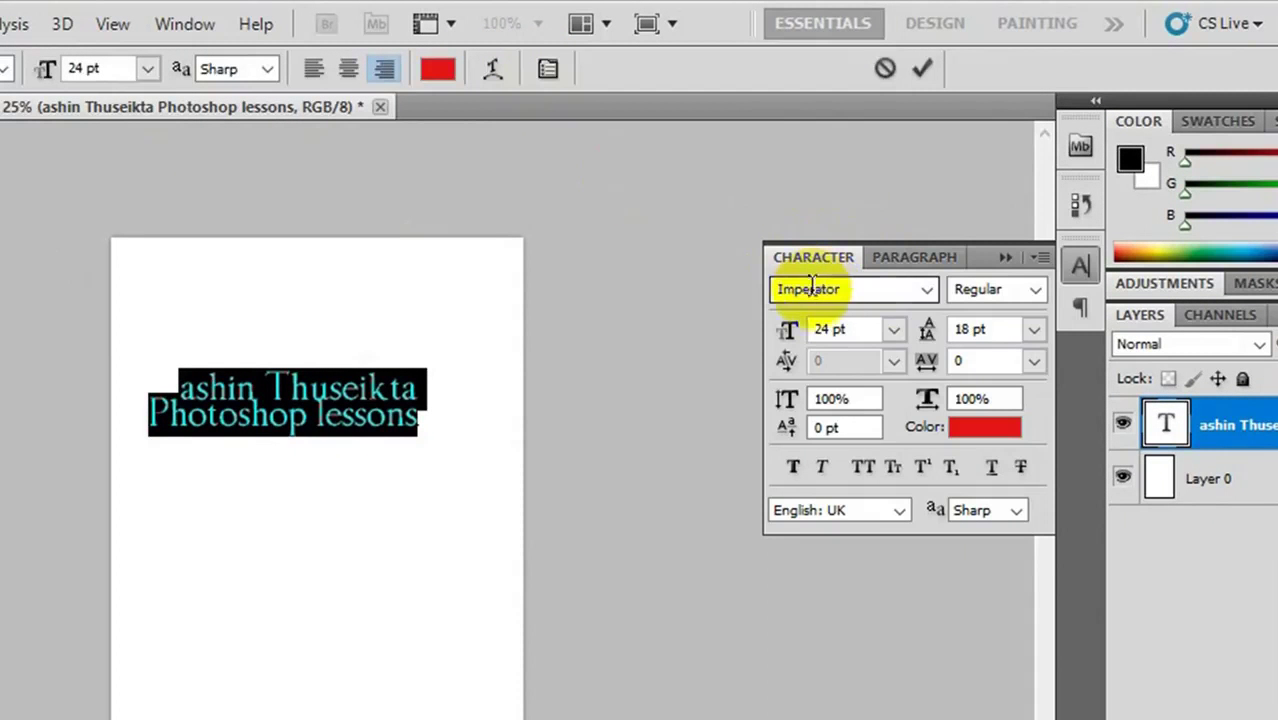
left_click(920, 292)
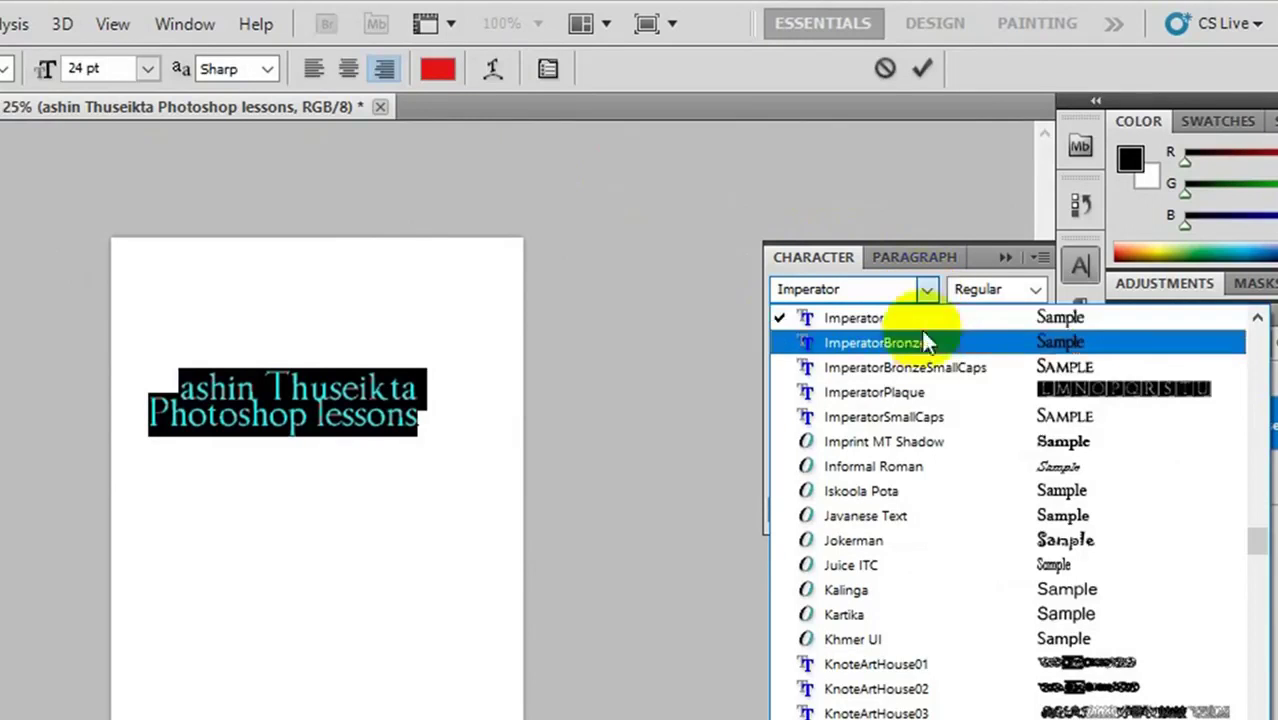
left_click(928, 367)
left_click_drag(427, 385, 420, 405)
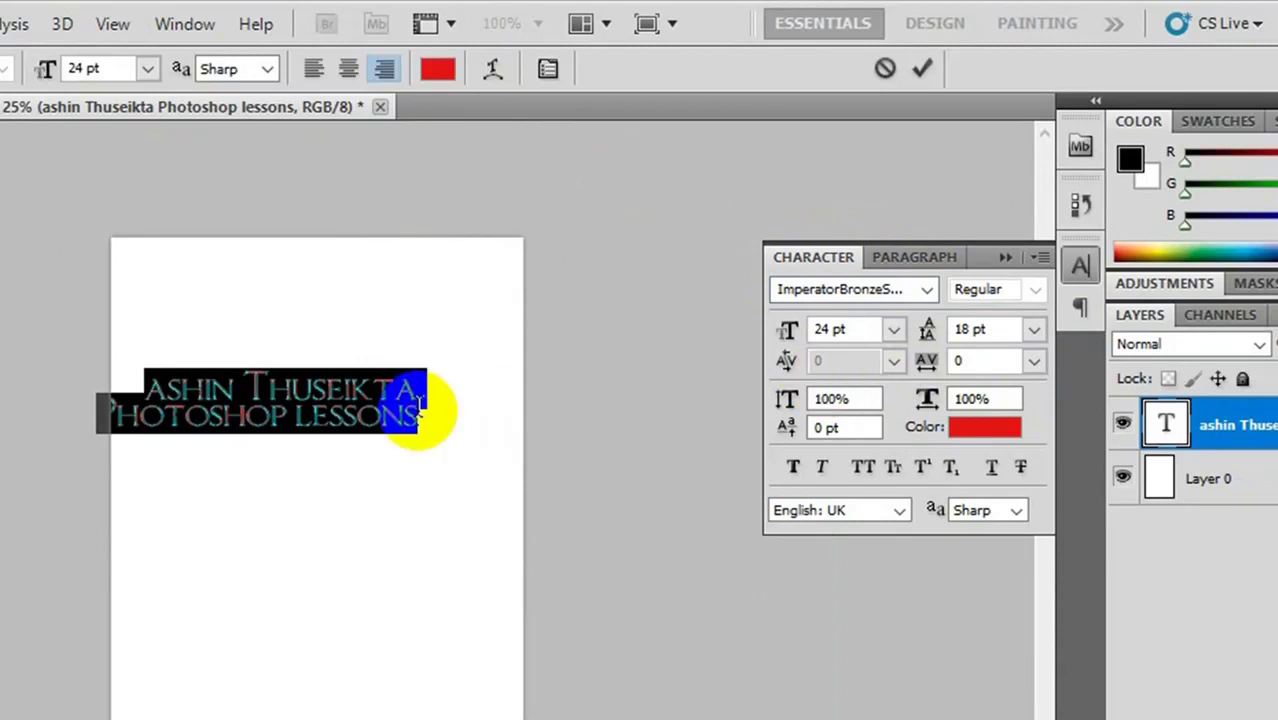
left_click(154, 395)
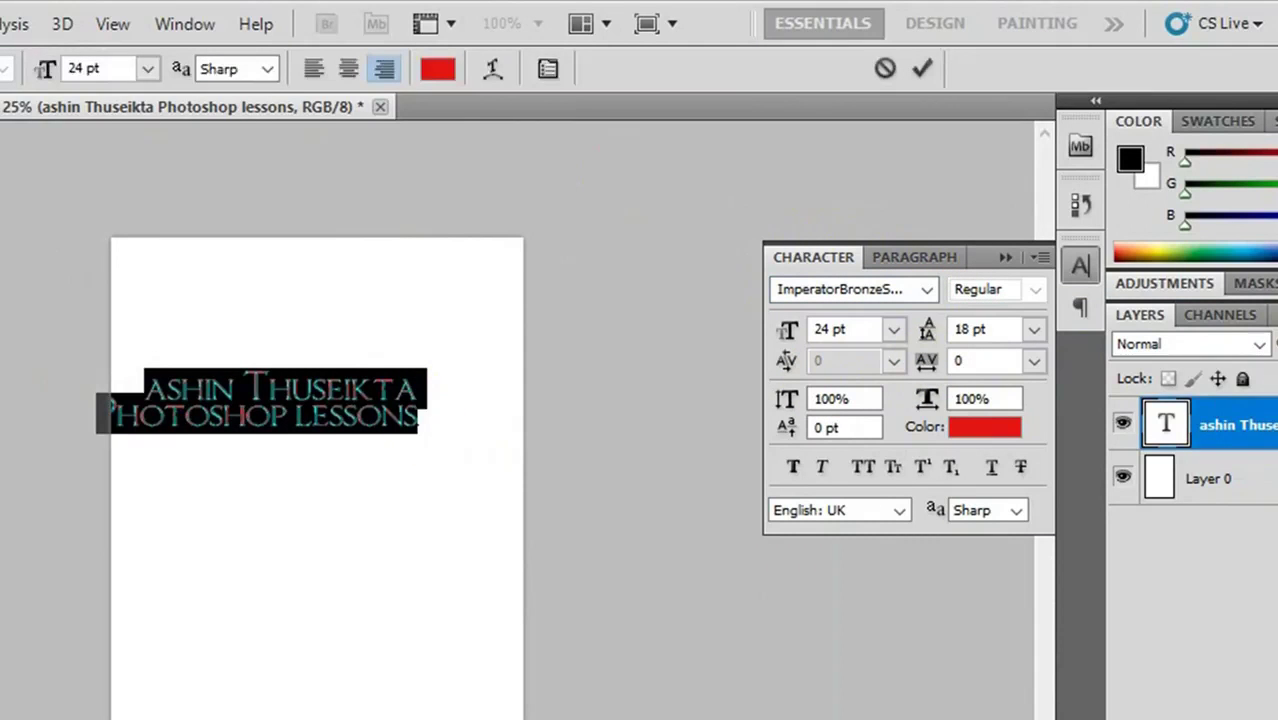
left_click(43, 380)
Shift the title slightly right on the page and select all its text again
key("v")
left_click_drag(277, 372, 336, 419)
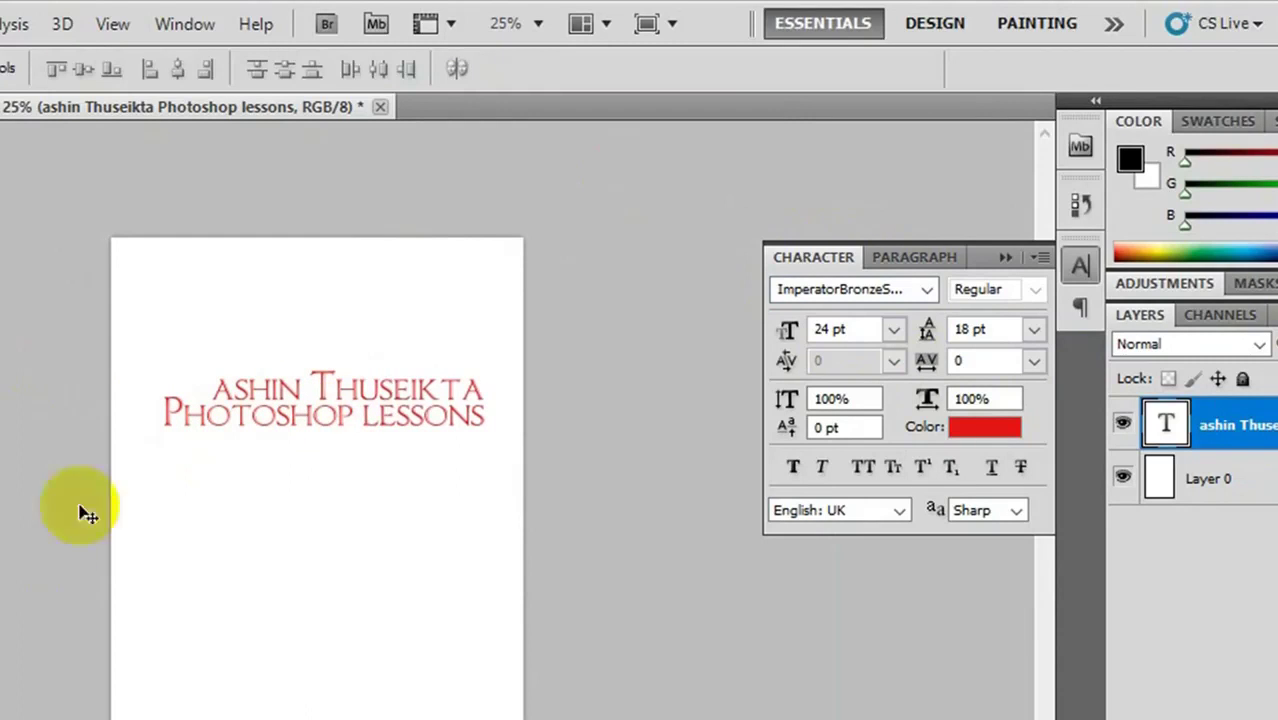
key("t")
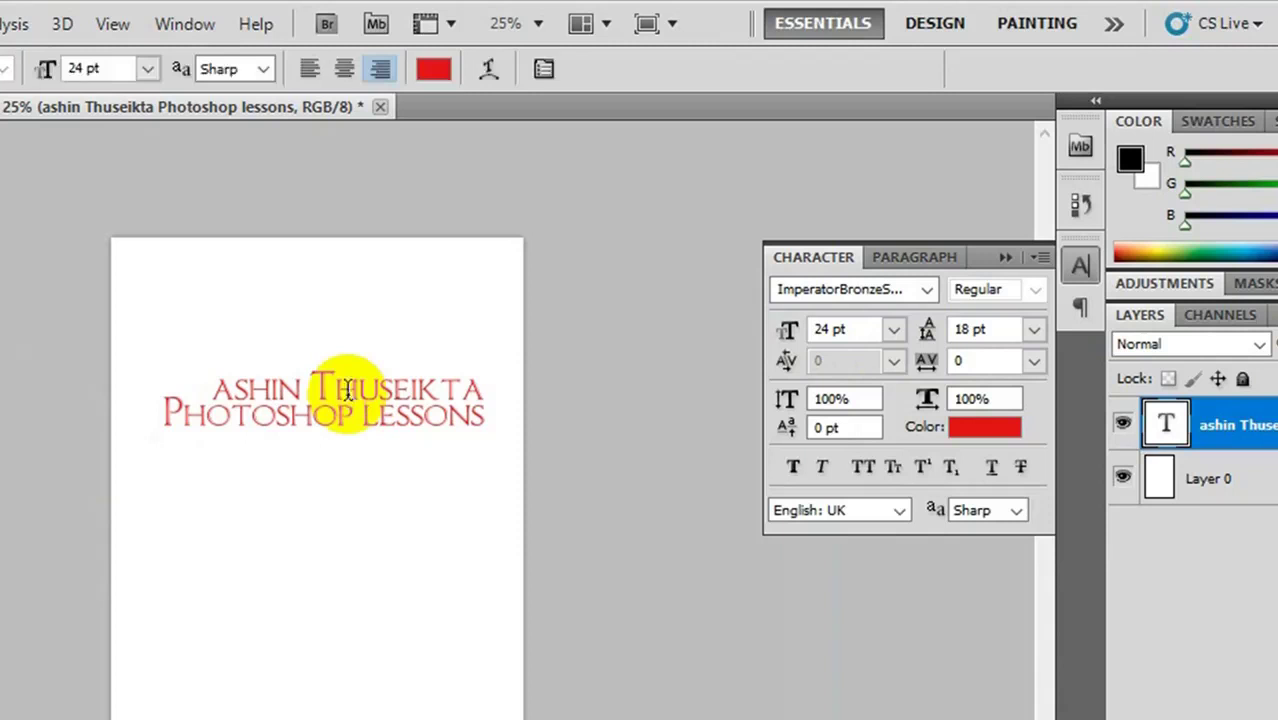
left_click(352, 386)
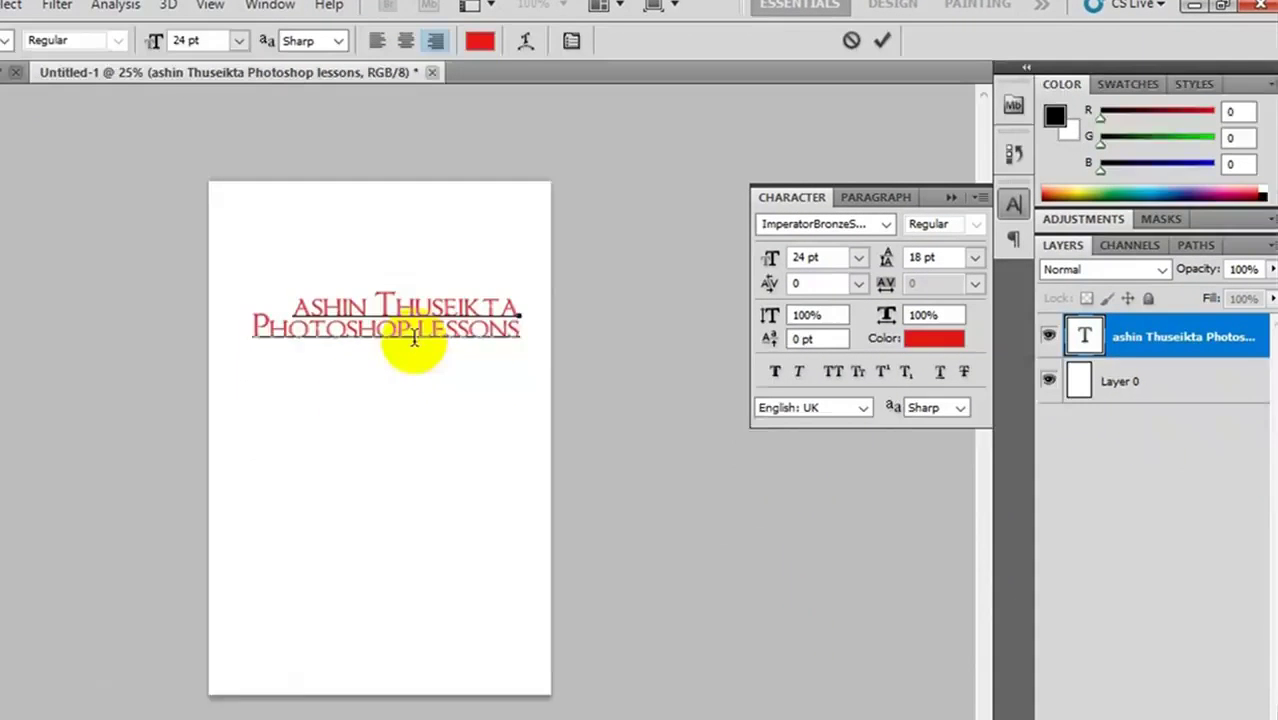
key("ctrl+a")
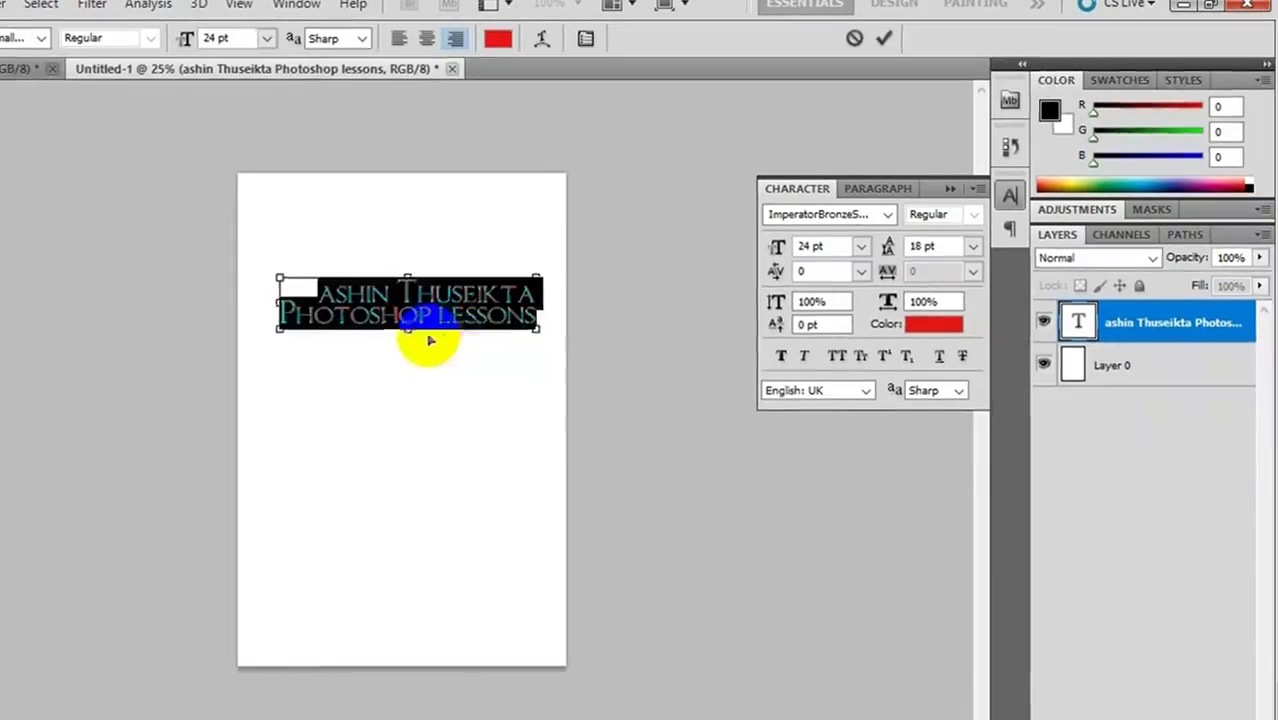
Set the title to 18 pt size and 18 pt leading, after trying 48 pt and 36 pt
left_click(861, 247)
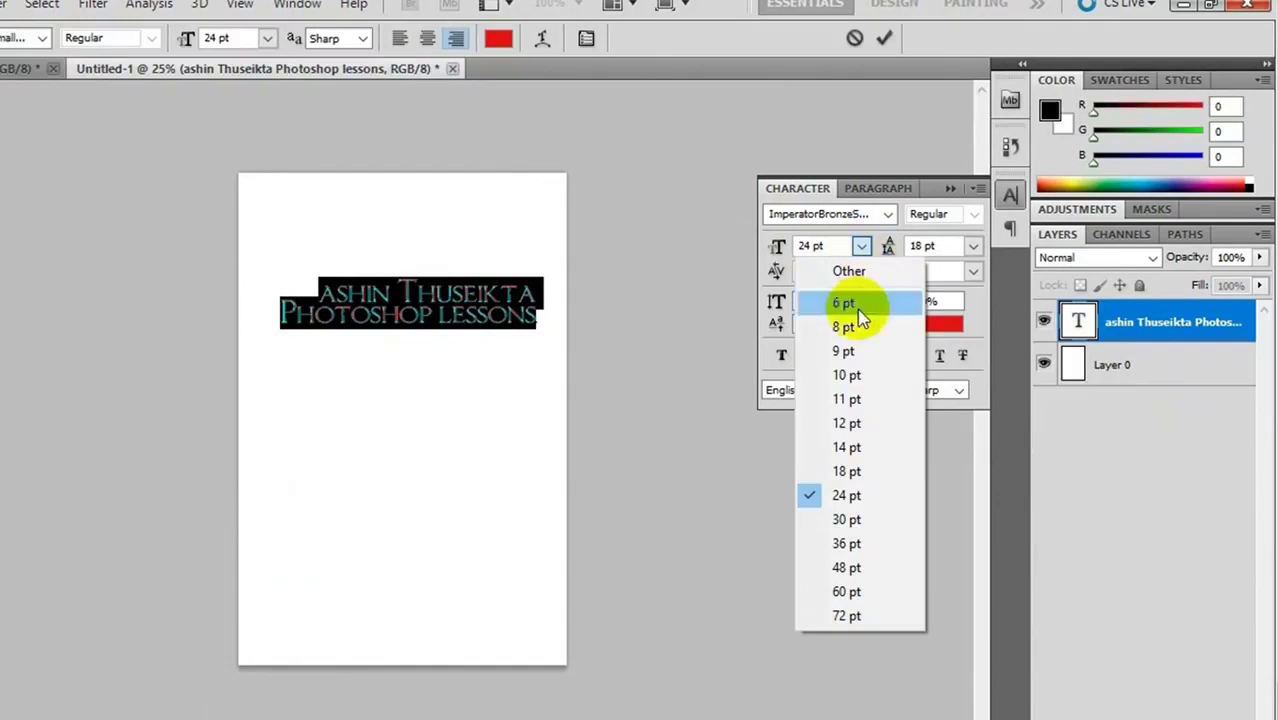
left_click(840, 567)
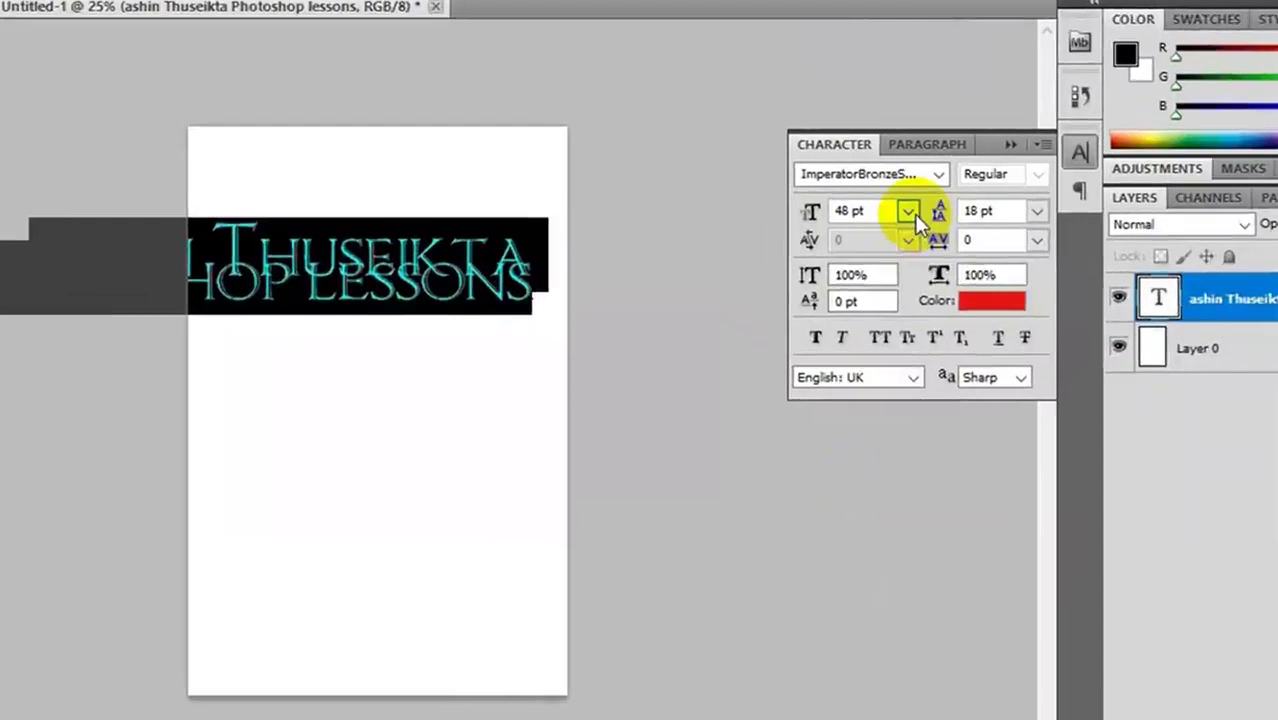
left_click(861, 246)
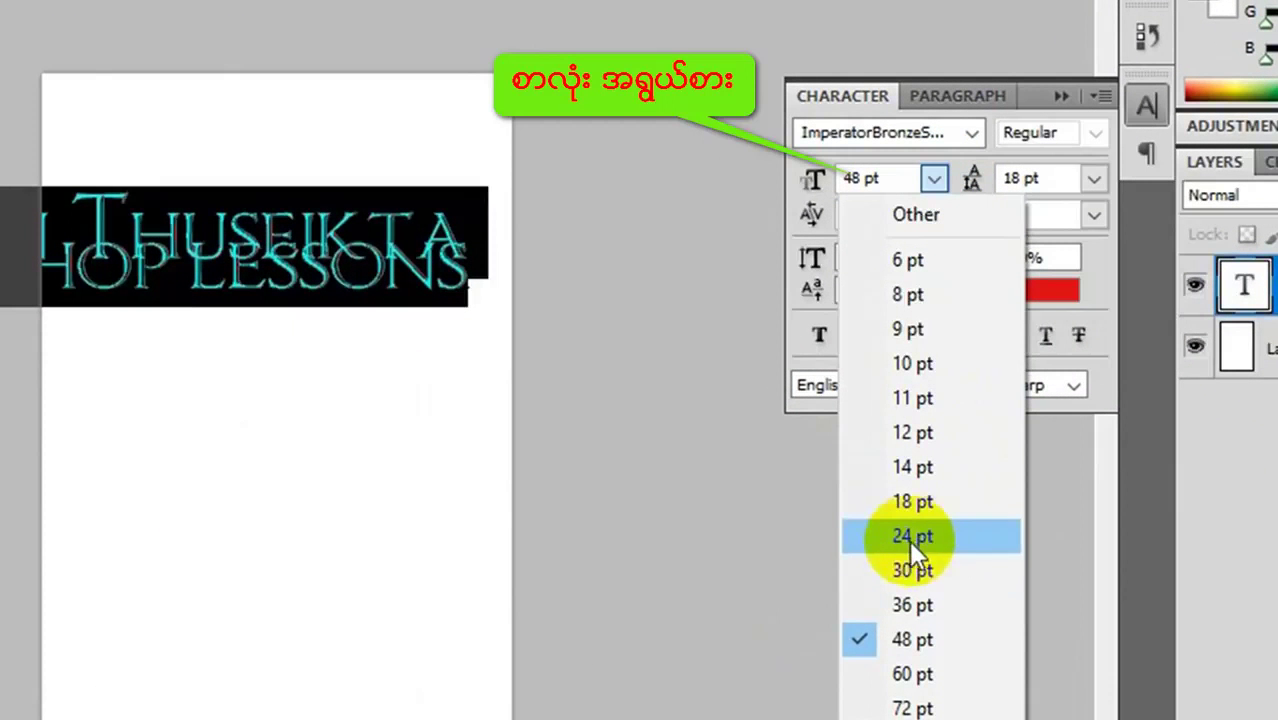
left_click(915, 500)
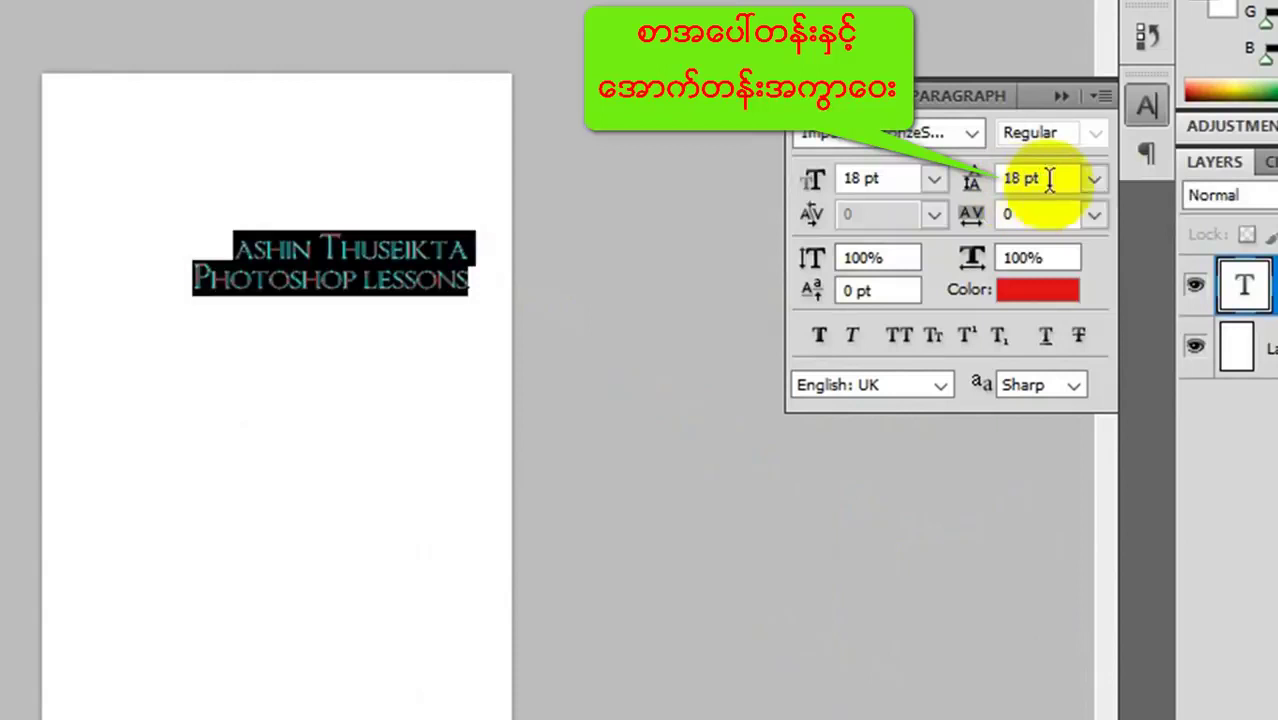
left_click(1097, 180)
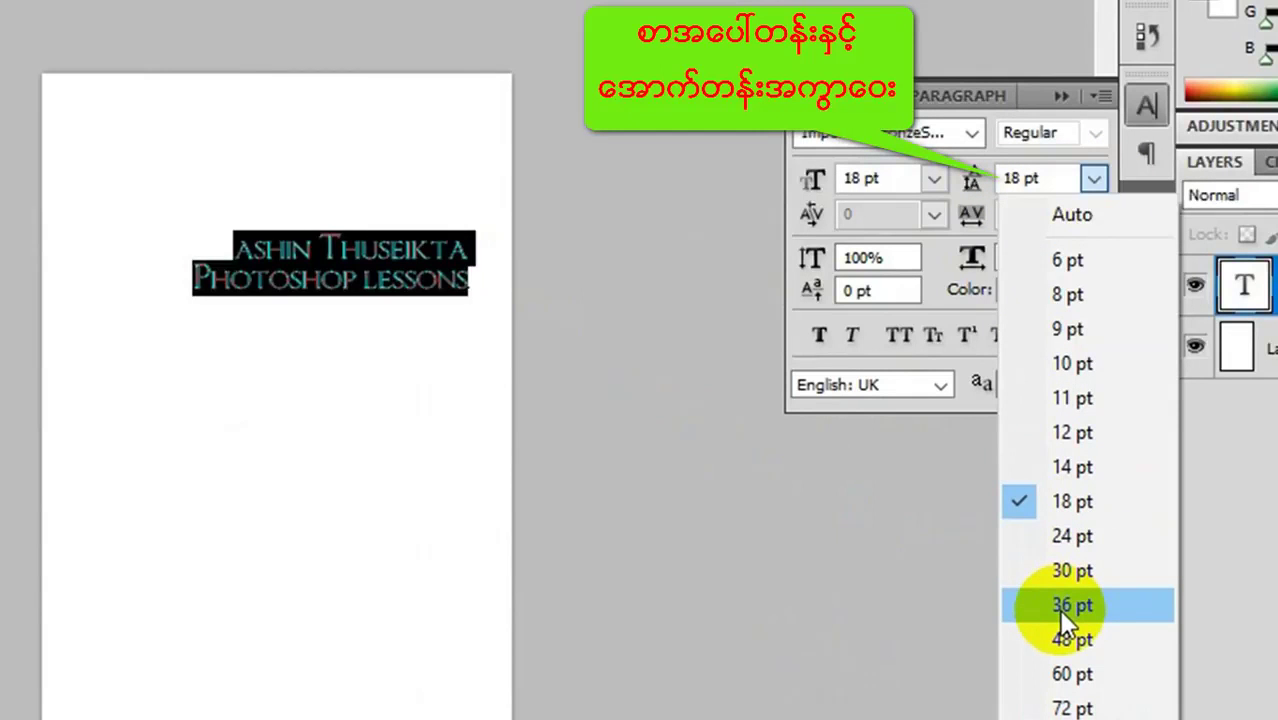
left_click(1066, 608)
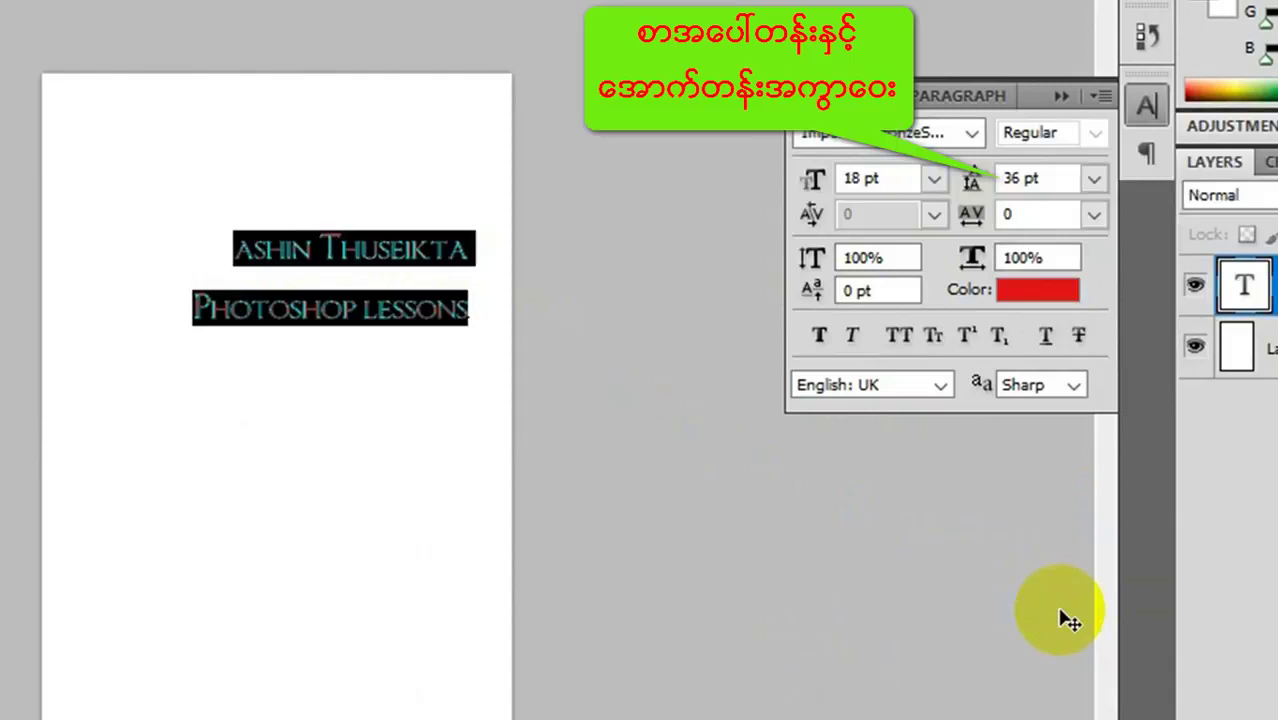
left_click(1093, 190)
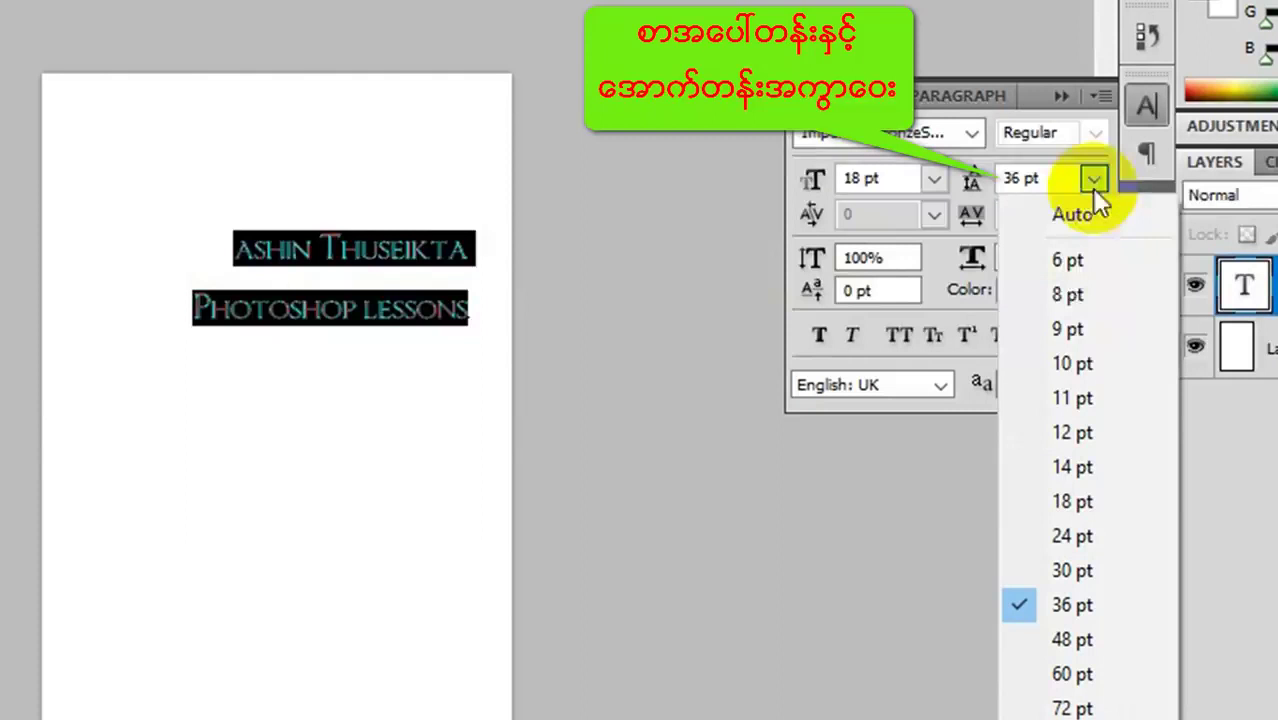
left_click(1072, 500)
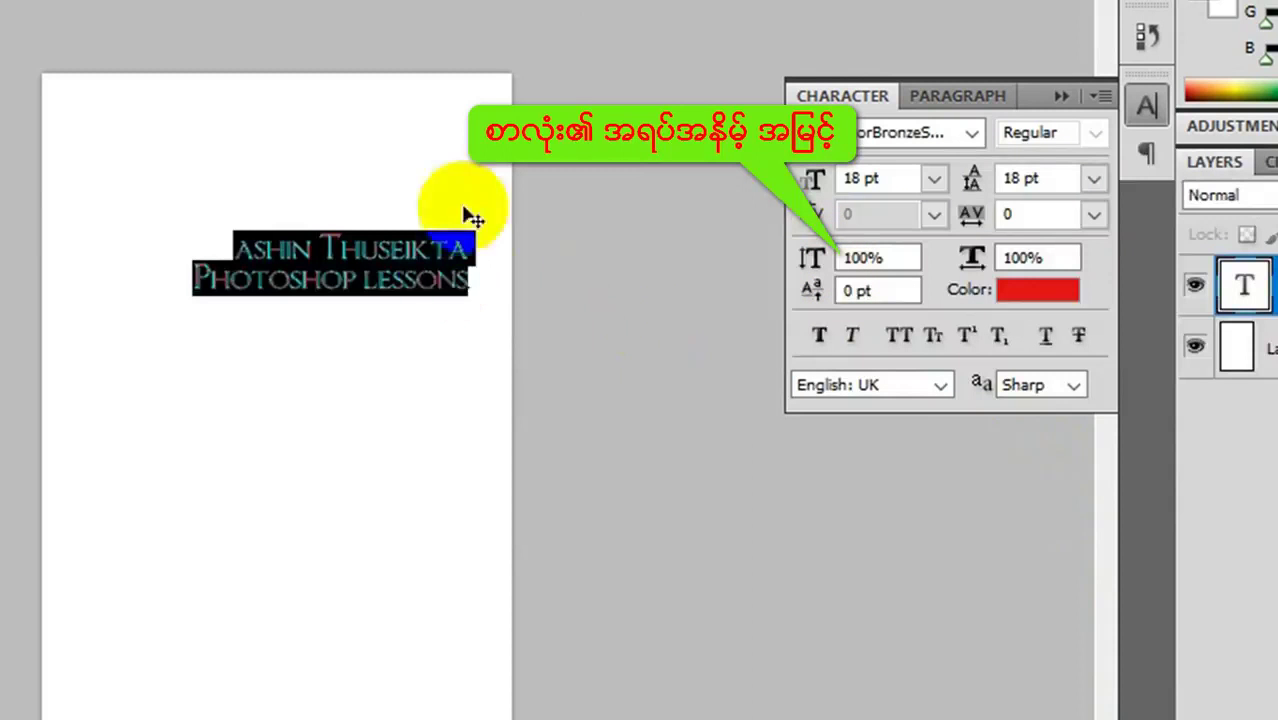
Delete the PHOTOSHOP LESSONS line and set the name line's vertical scale to 300%
left_click(462, 283)
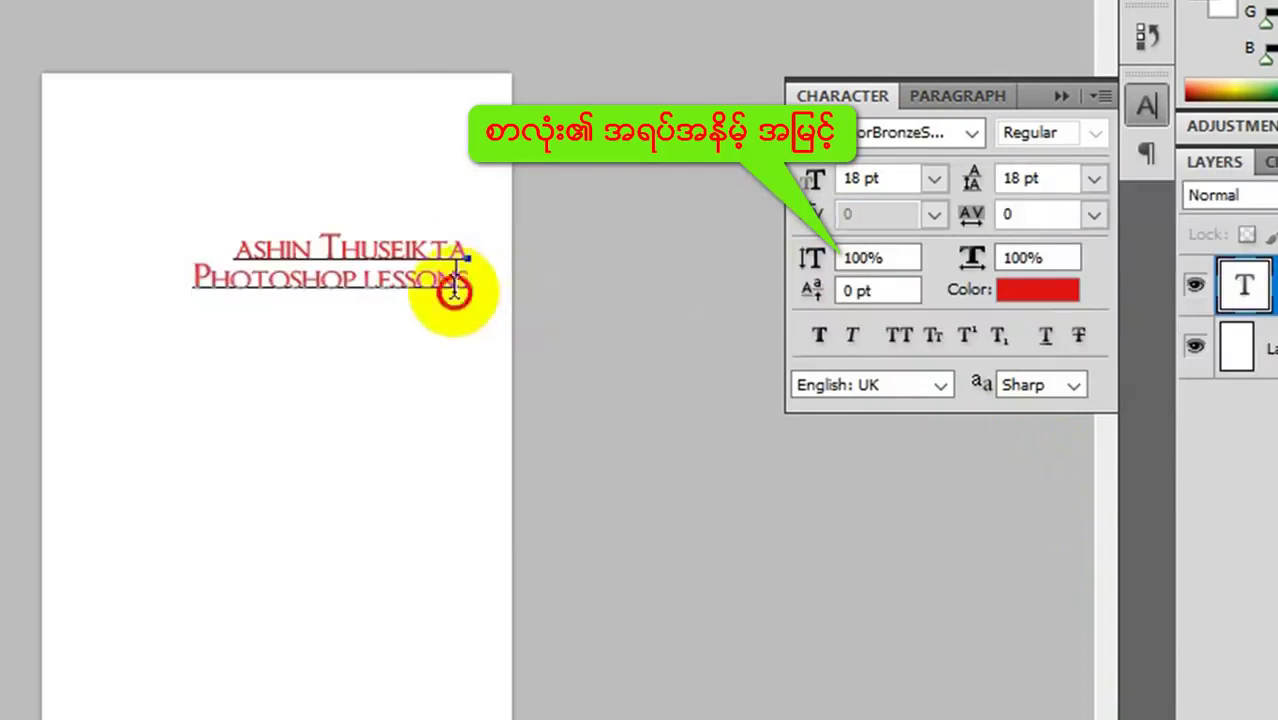
left_click_drag(462, 283, 190, 282)
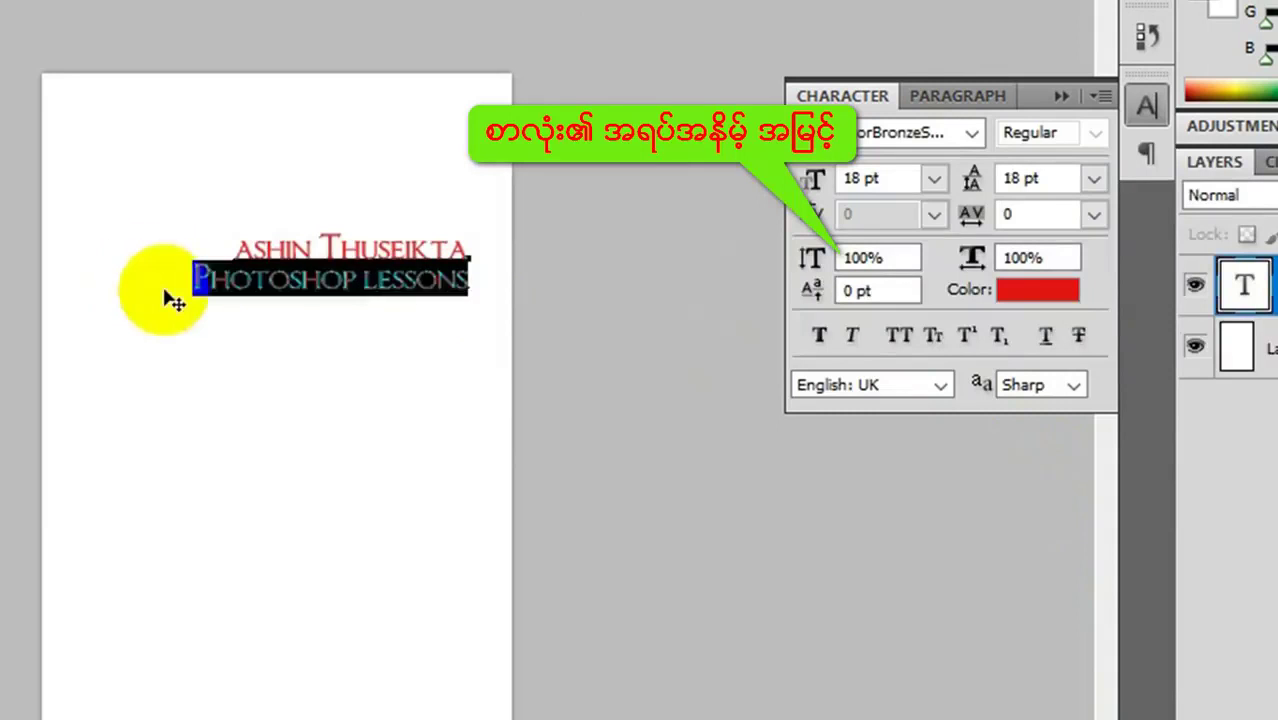
key("BackSpace")
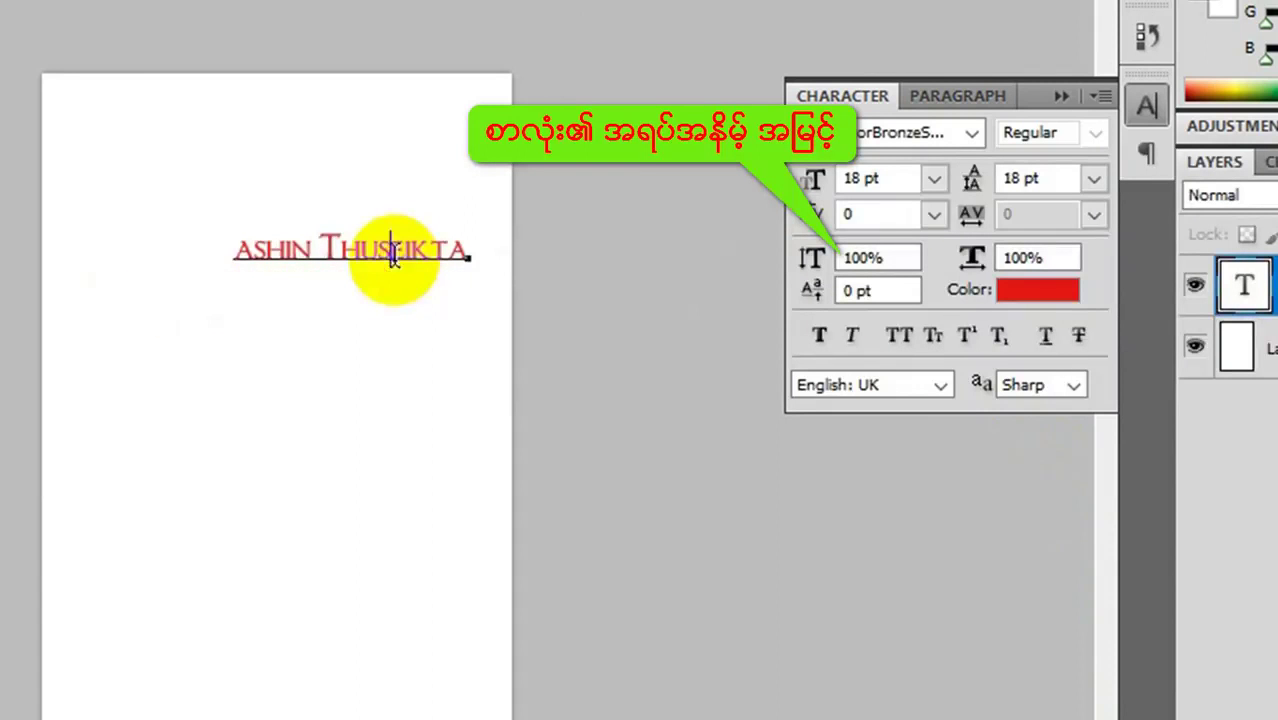
triple_click(393, 255)
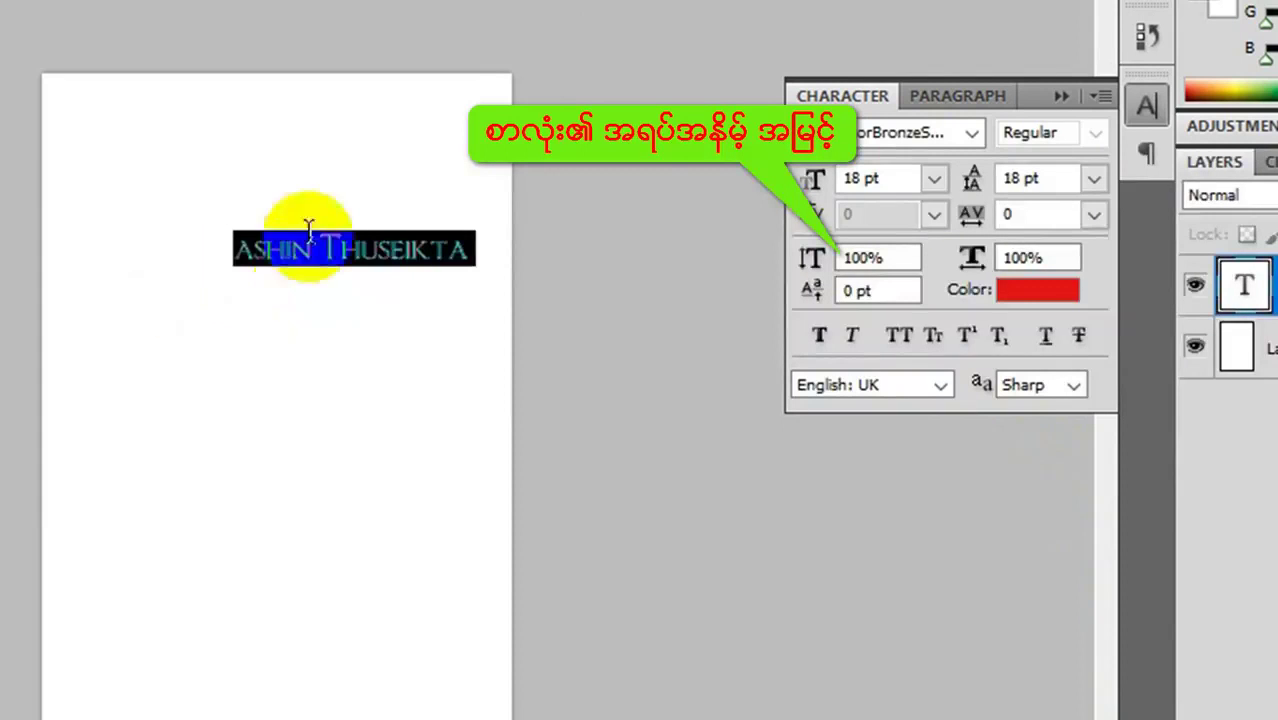
left_click(878, 258)
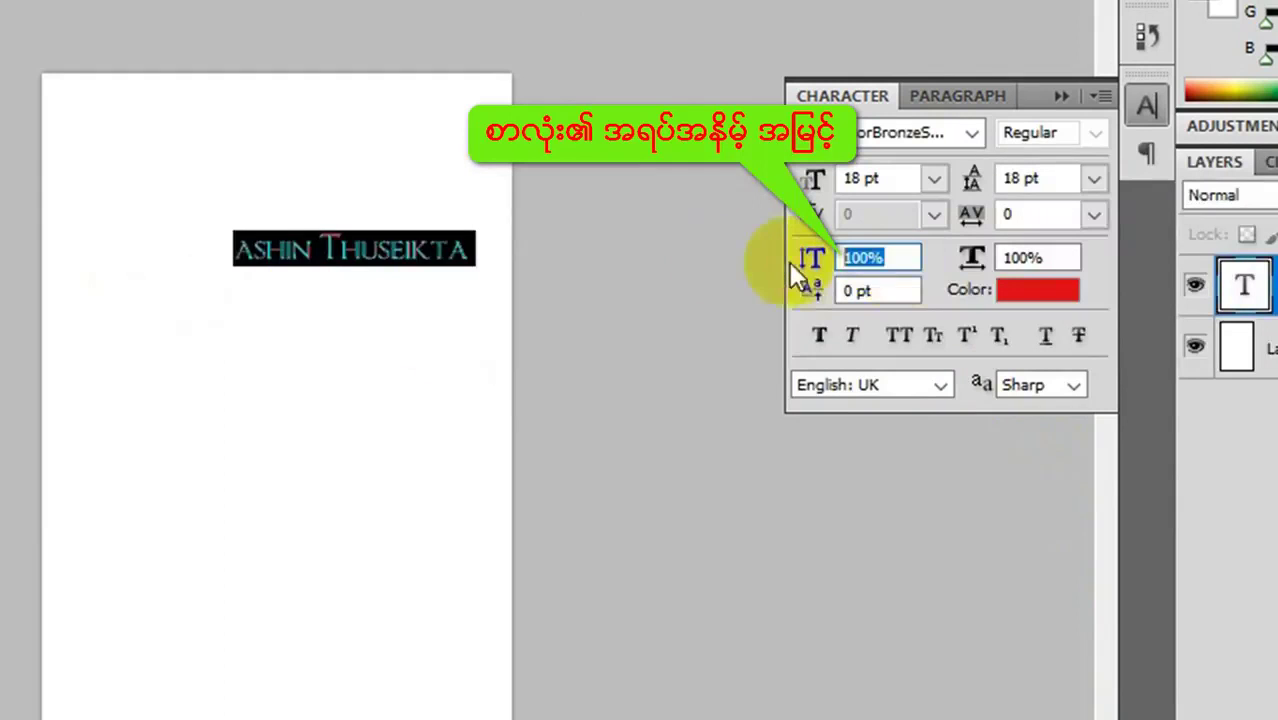
type("20")
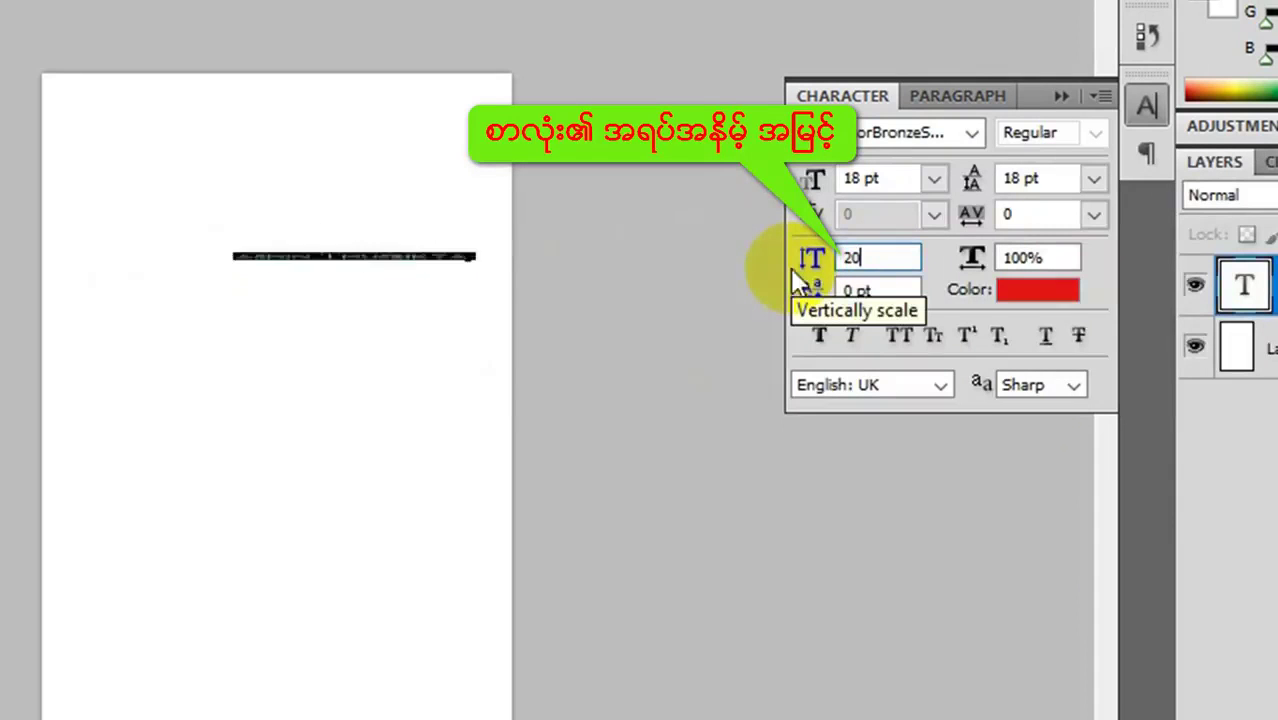
type("0")
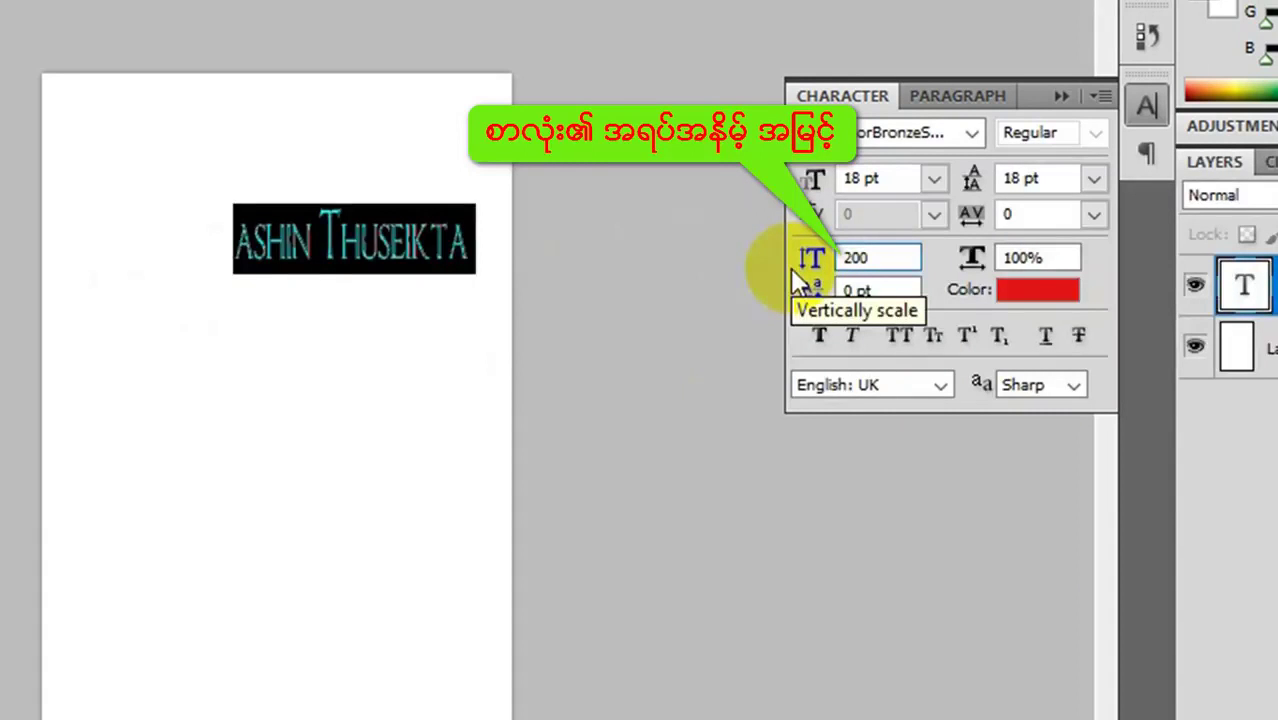
left_click(810, 260)
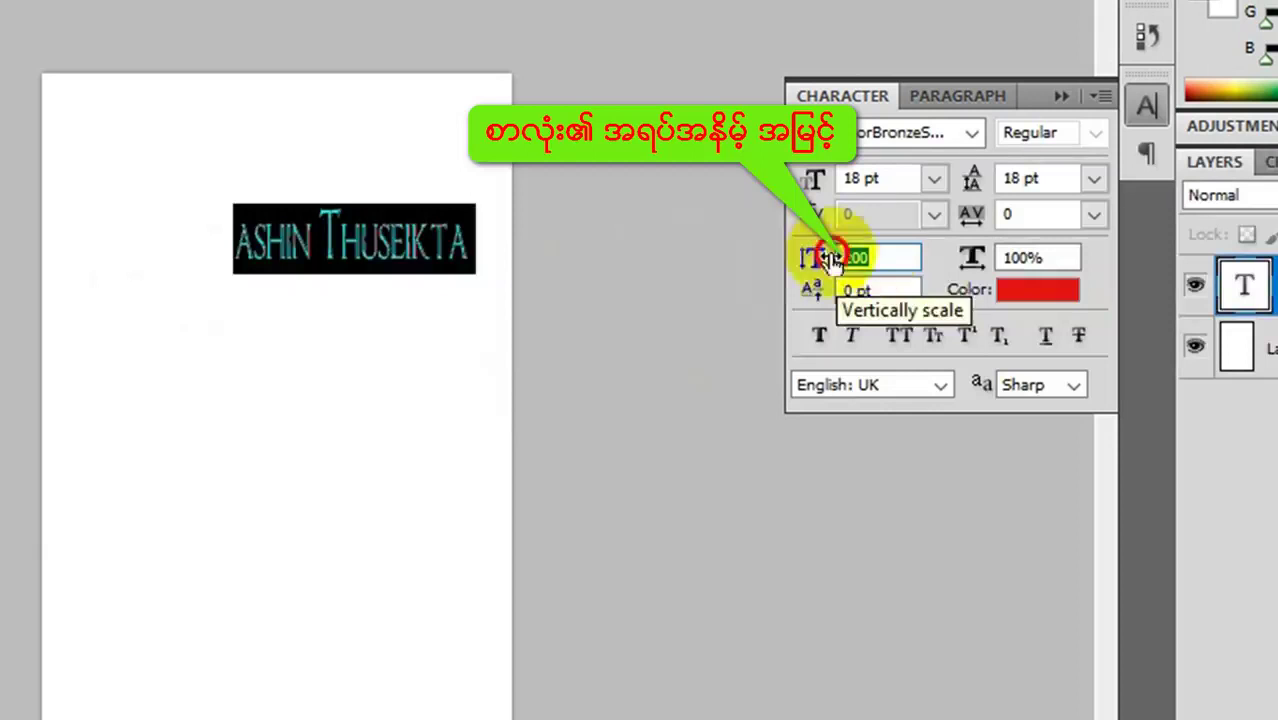
type("300")
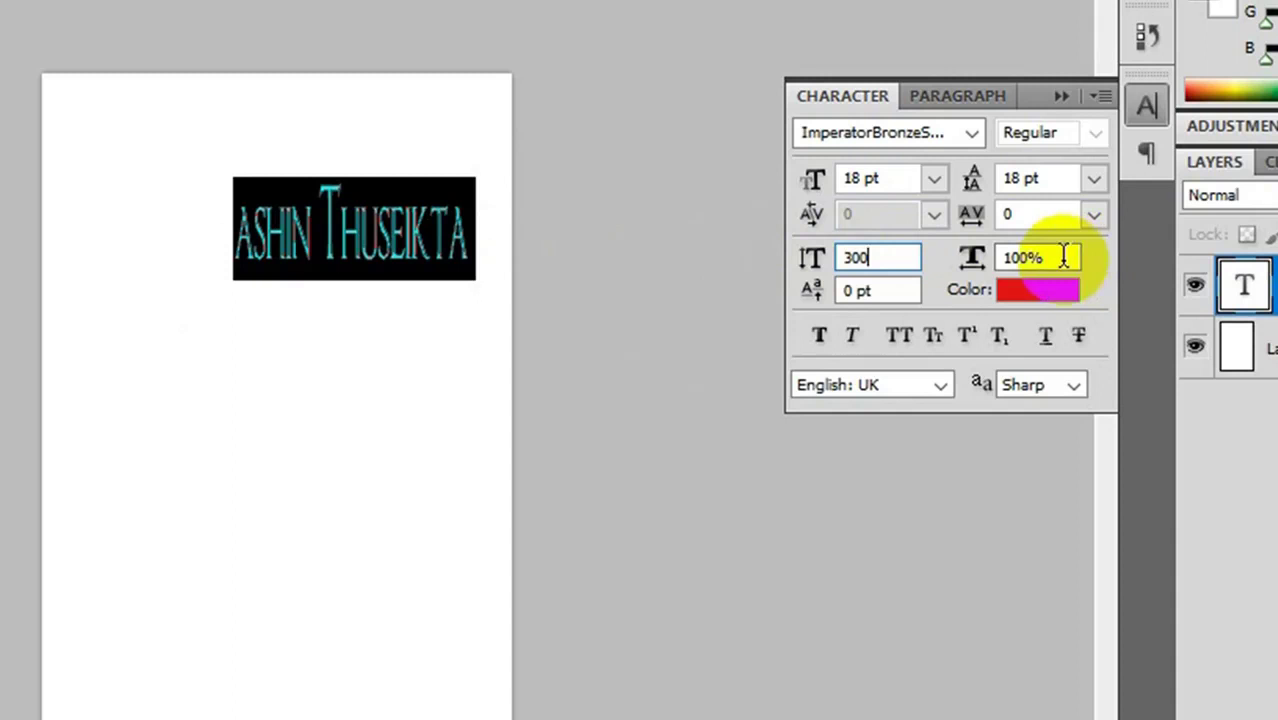
left_click_drag(330, 255, 250, 245)
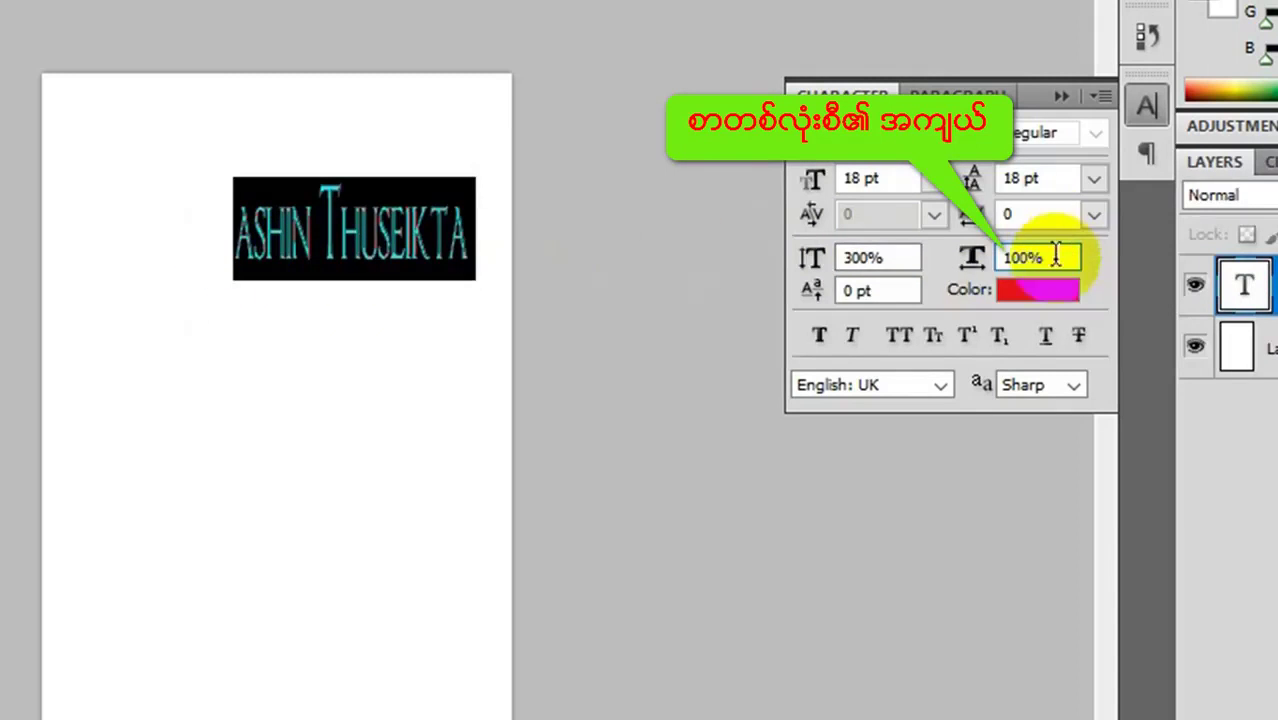
Test a 500% horizontal scale on the name, then restore it to 100%
left_click(962, 262)
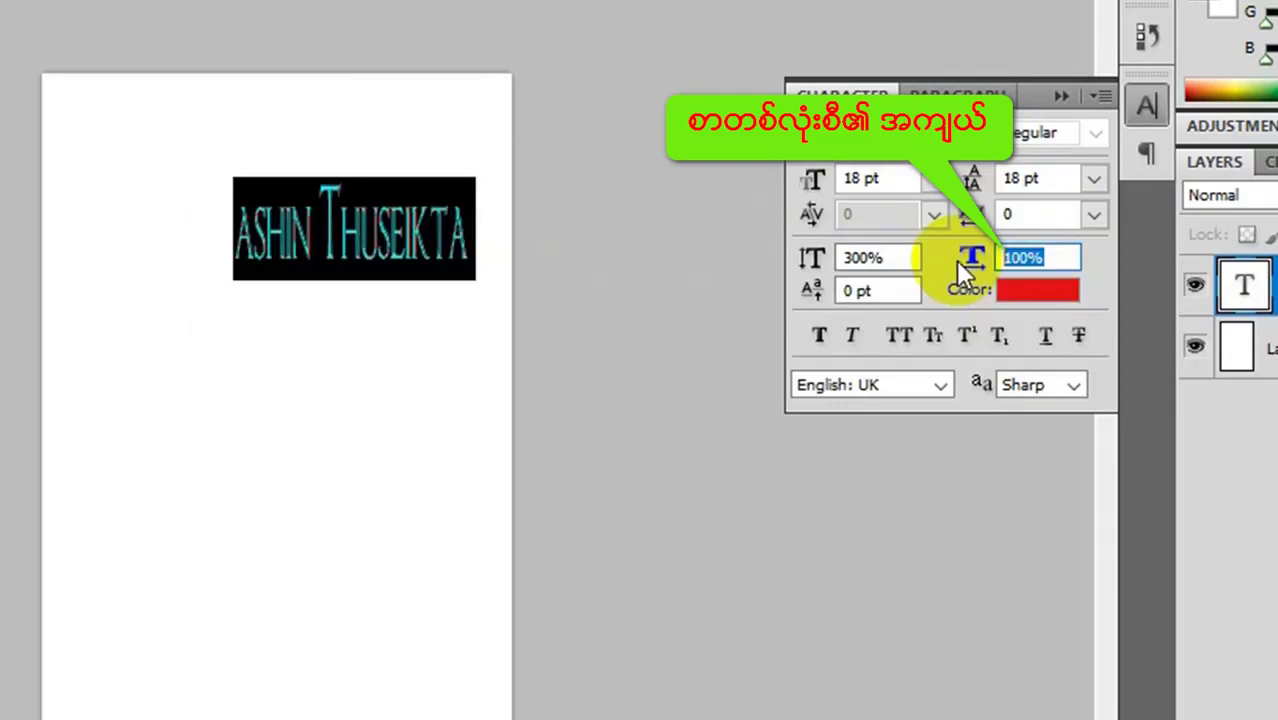
type("500")
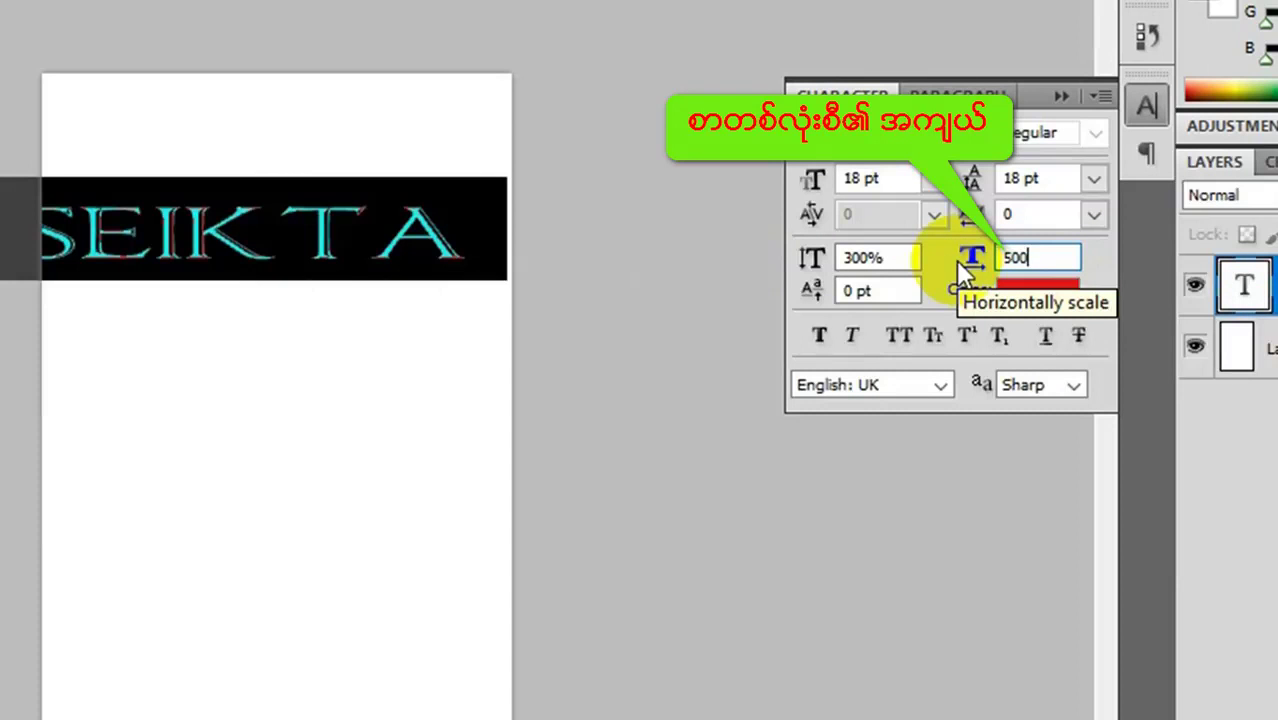
key("BackSpace")
key("BackSpace")
key("BackSpace")
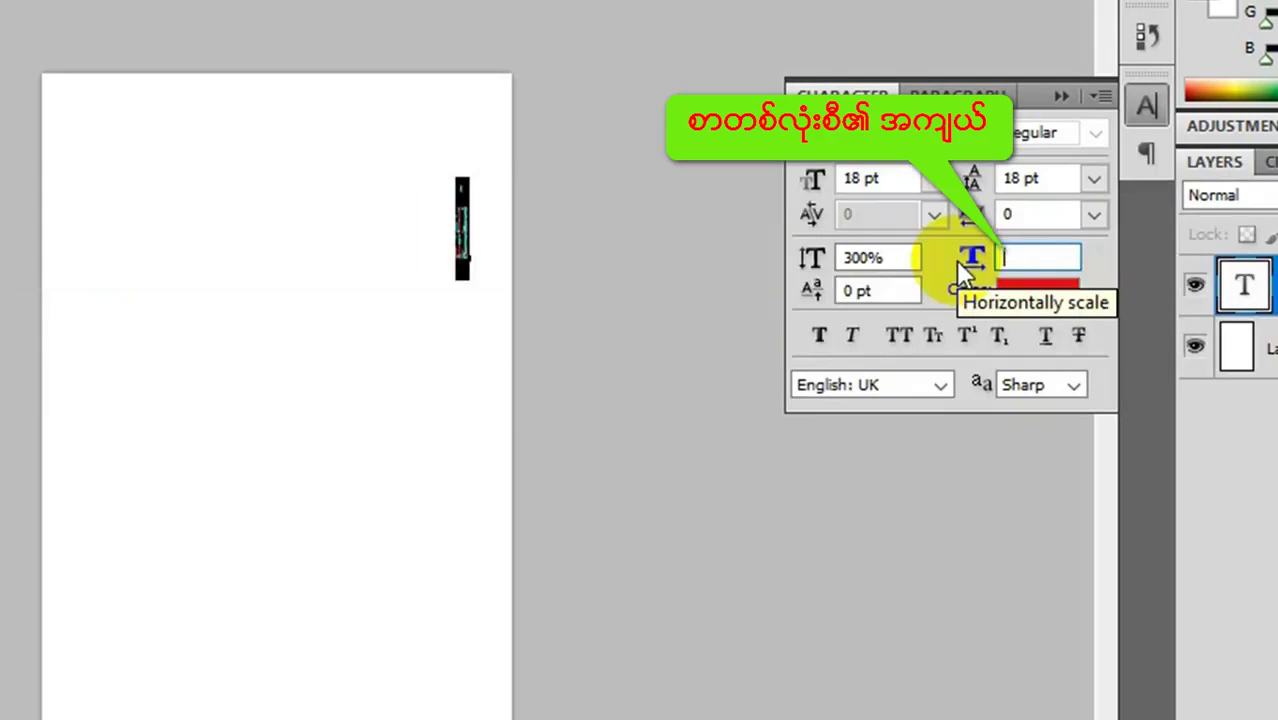
type("100")
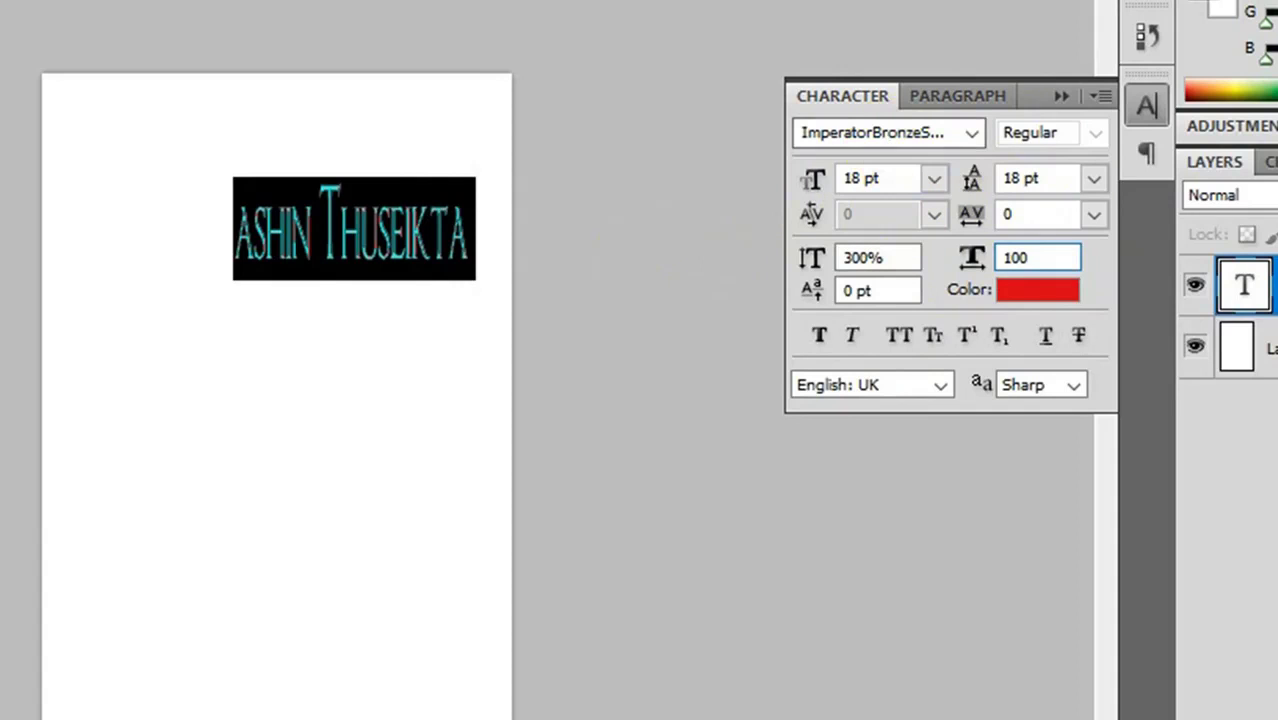
left_click(1100, 96)
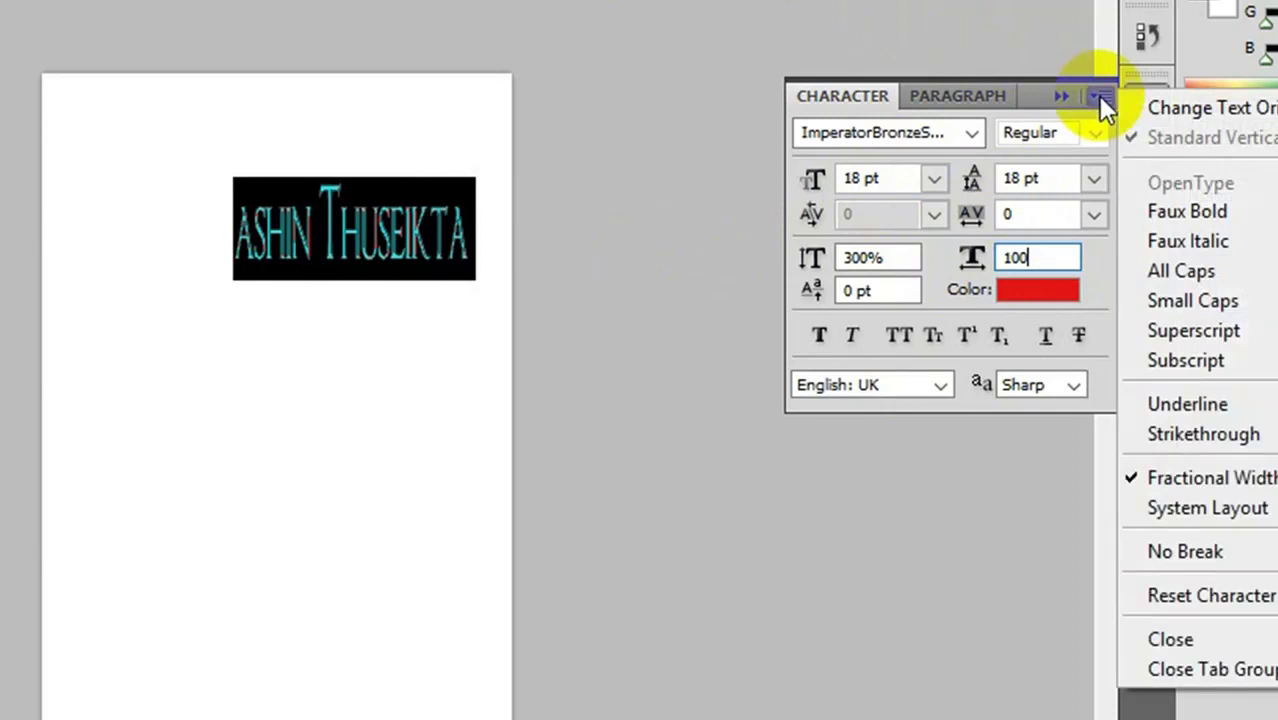
Close the Character panel group, commit the text, and centre the tall title near the page top
left_click(1228, 672)
left_click(440, 266)
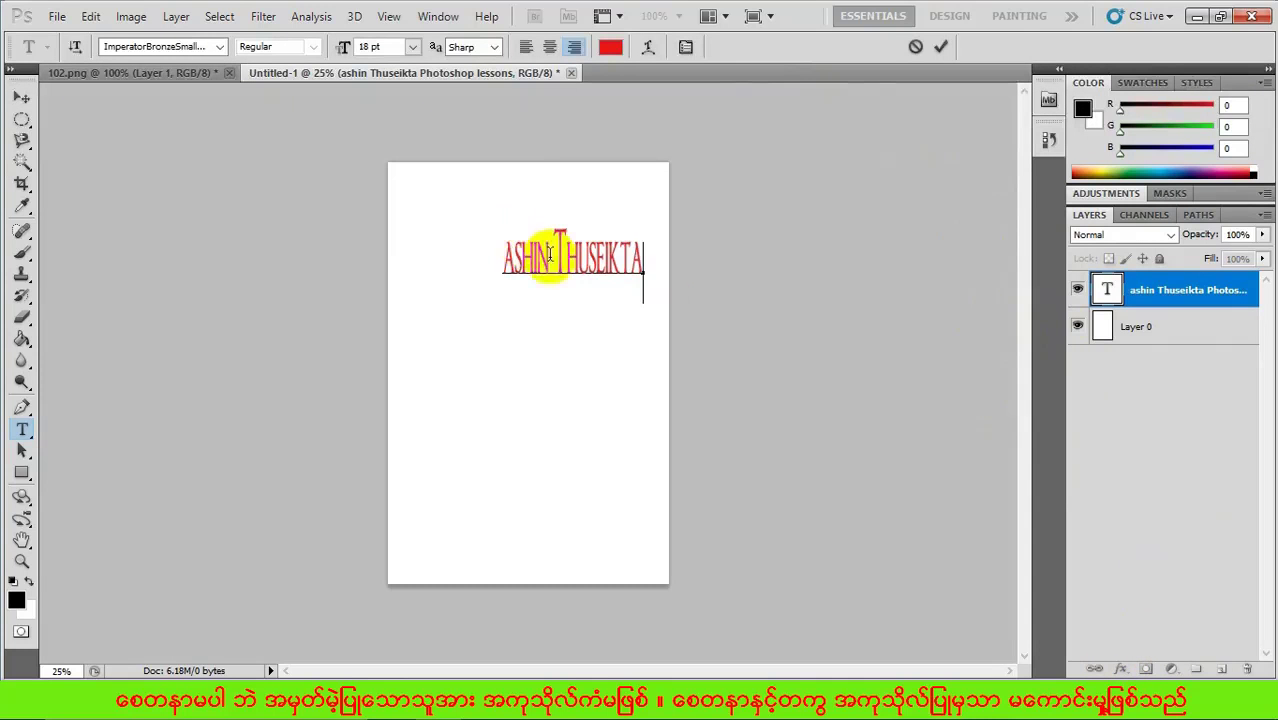
left_click(21, 97)
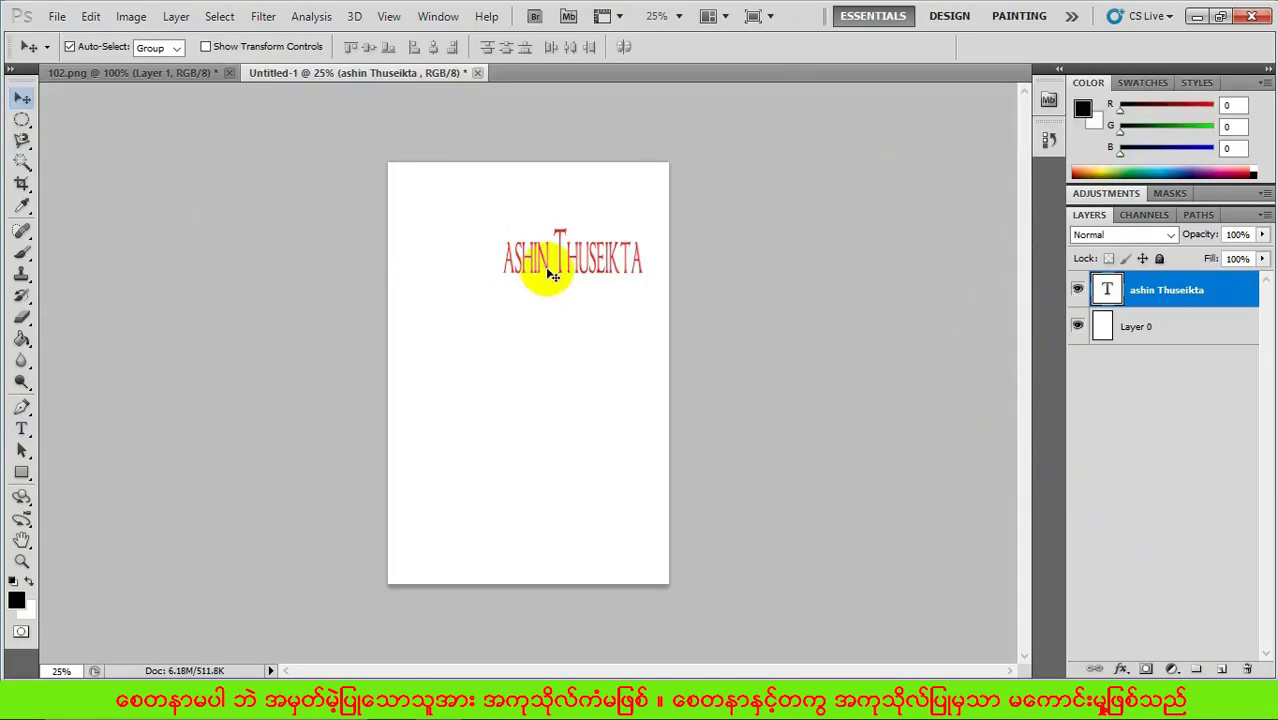
left_click_drag(545, 280, 510, 268)
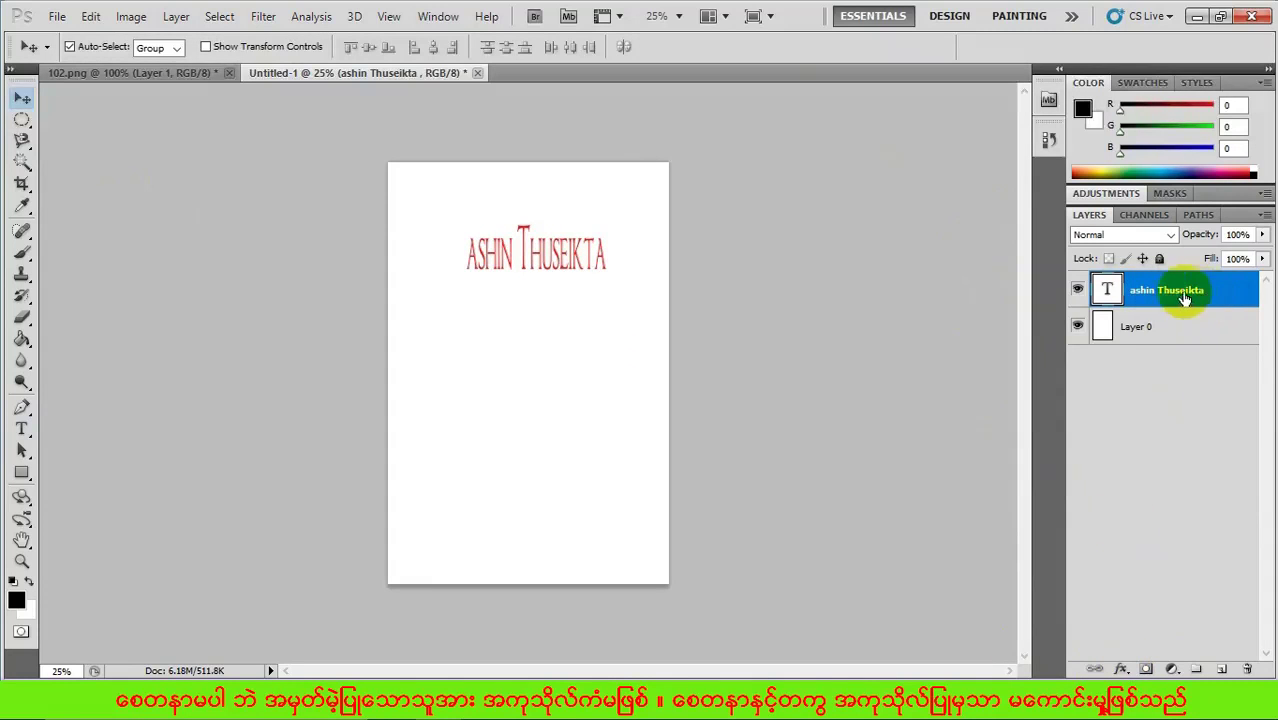
Add a Stroke effect around the red title and thicken it to about 65 px
left_click(1121, 669)
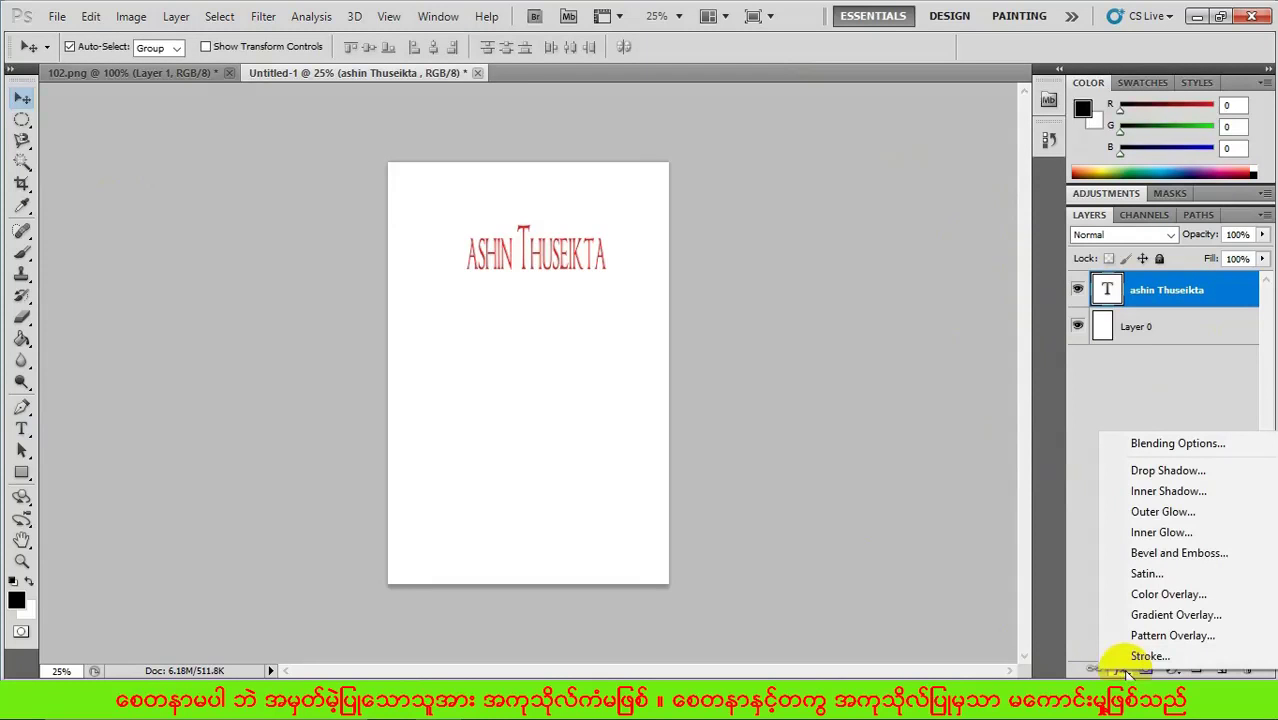
left_click(1145, 656)
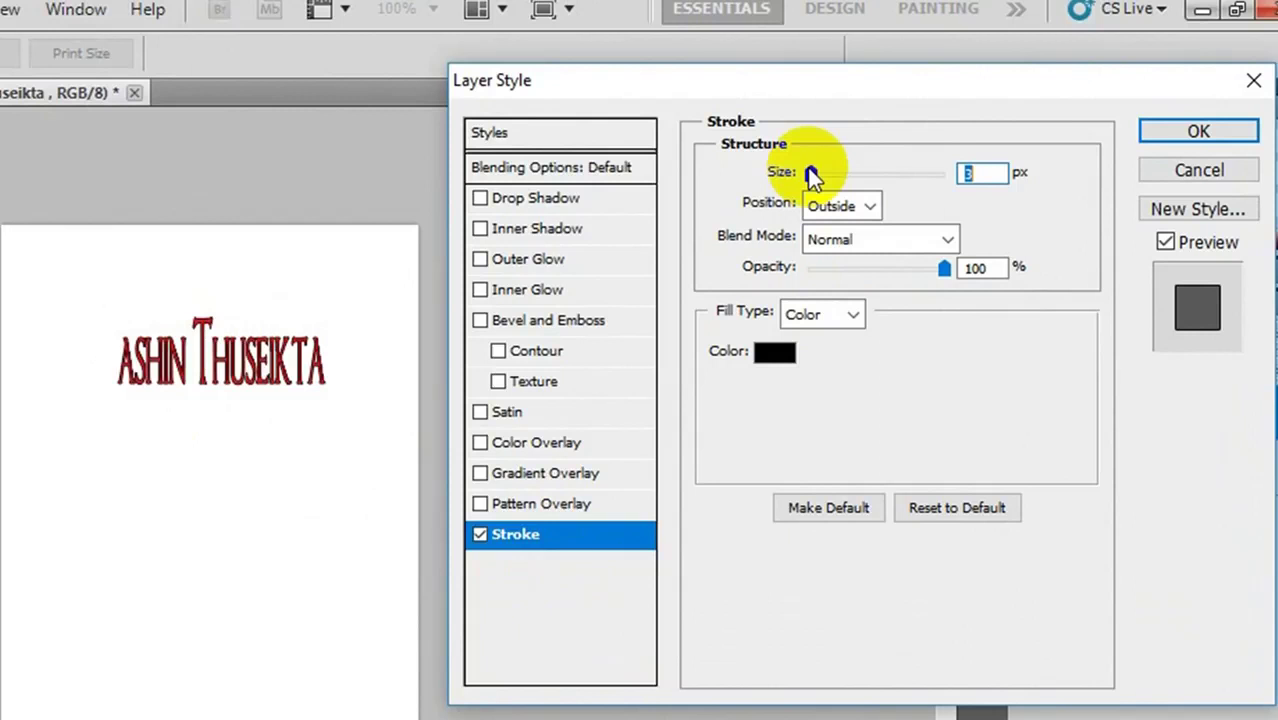
left_click_drag(810, 172, 850, 174)
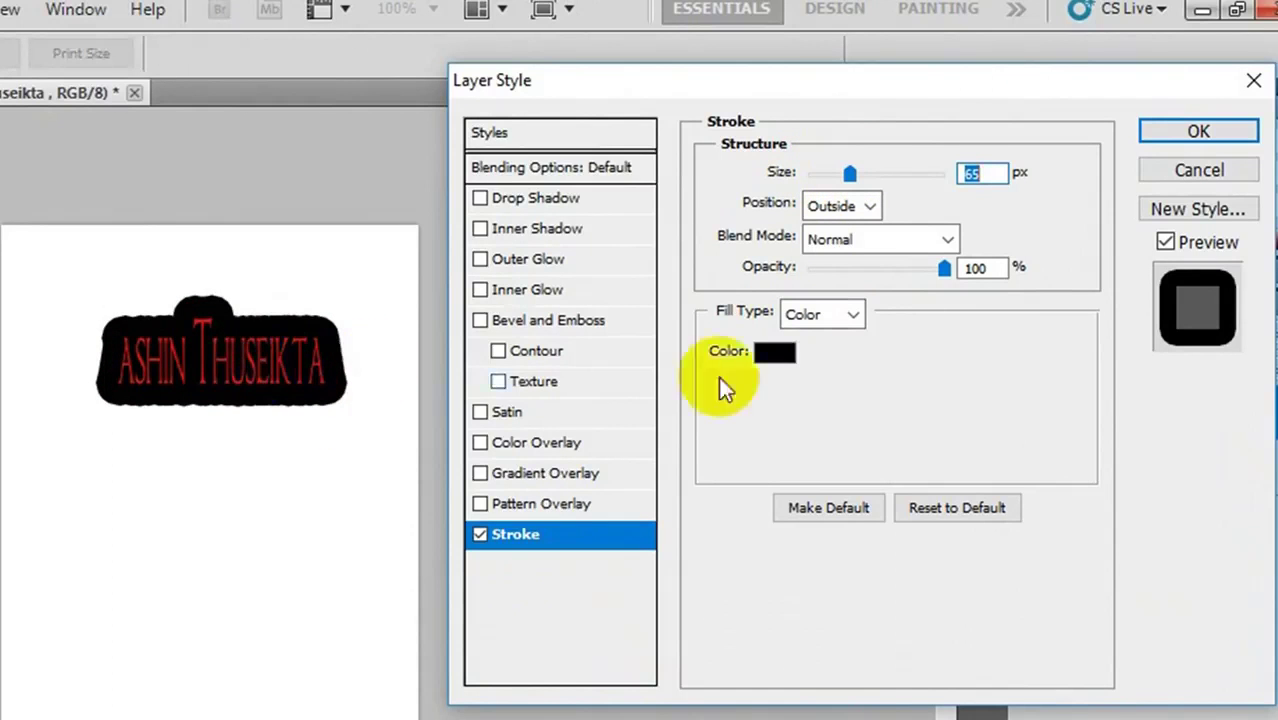
left_click(775, 352)
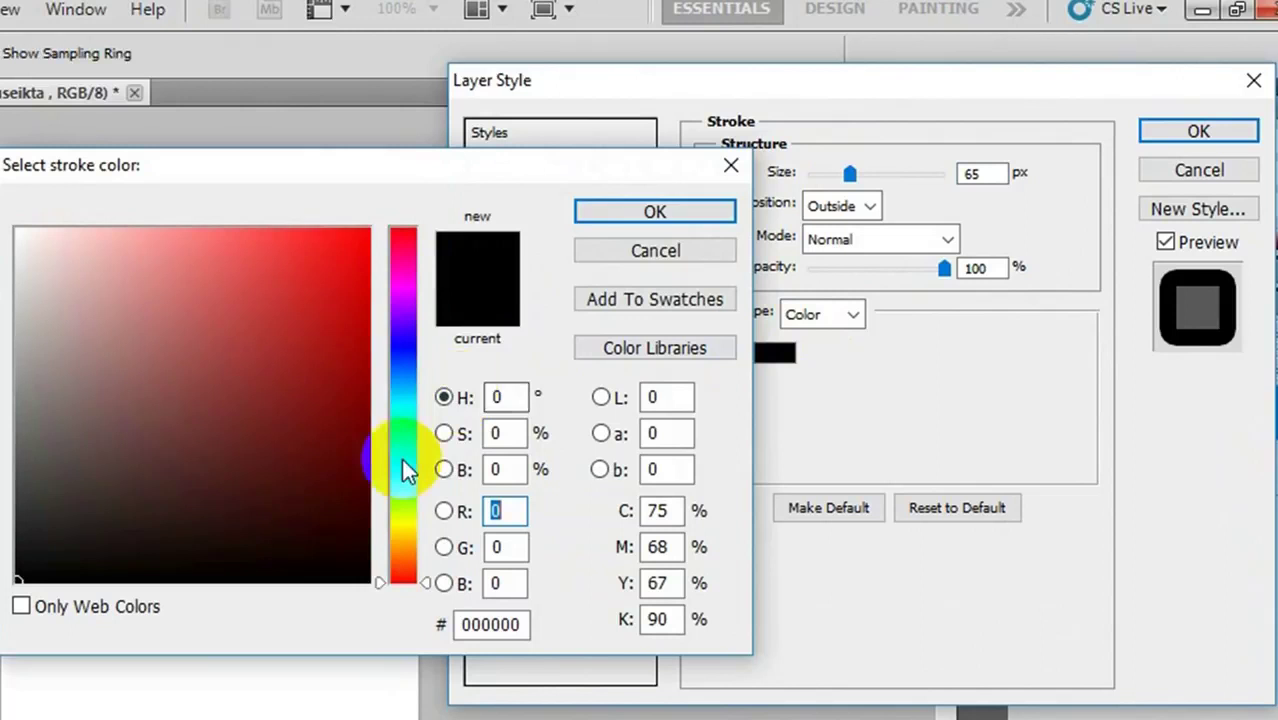
Make the title stroke bright green at 62 px size and 70% opacity
left_click(402, 459)
left_click(335, 275)
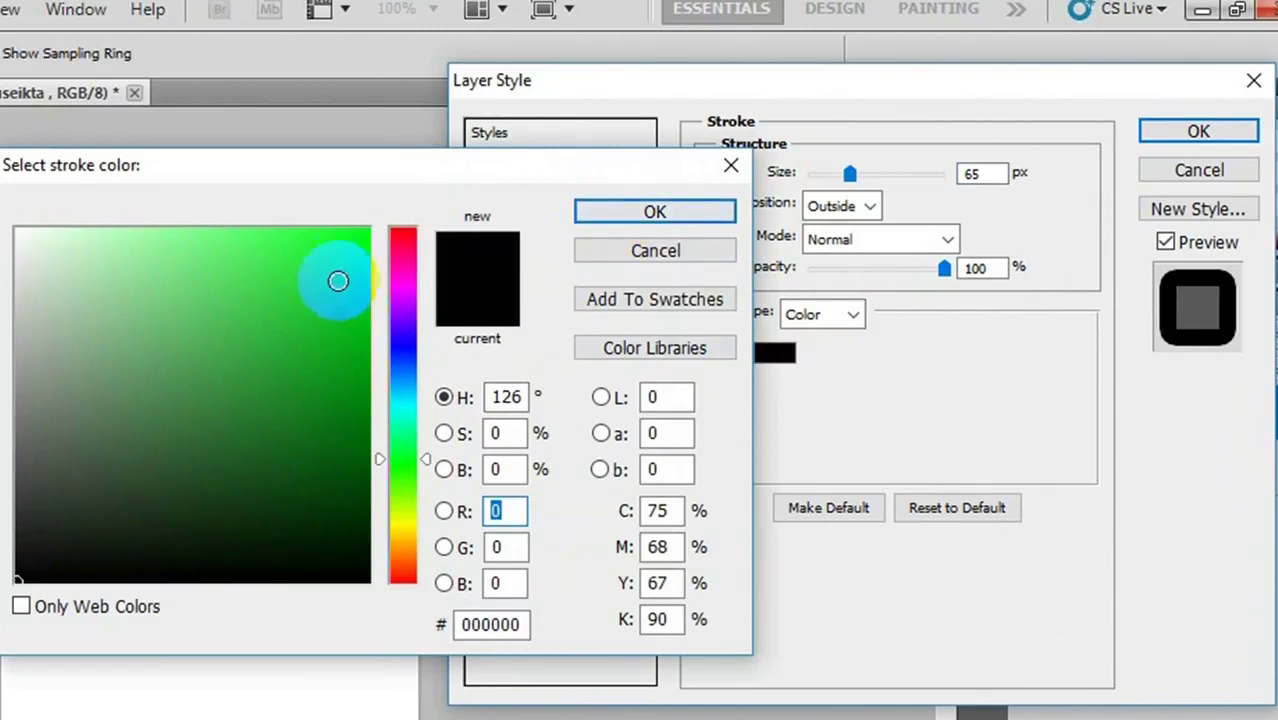
left_click(655, 212)
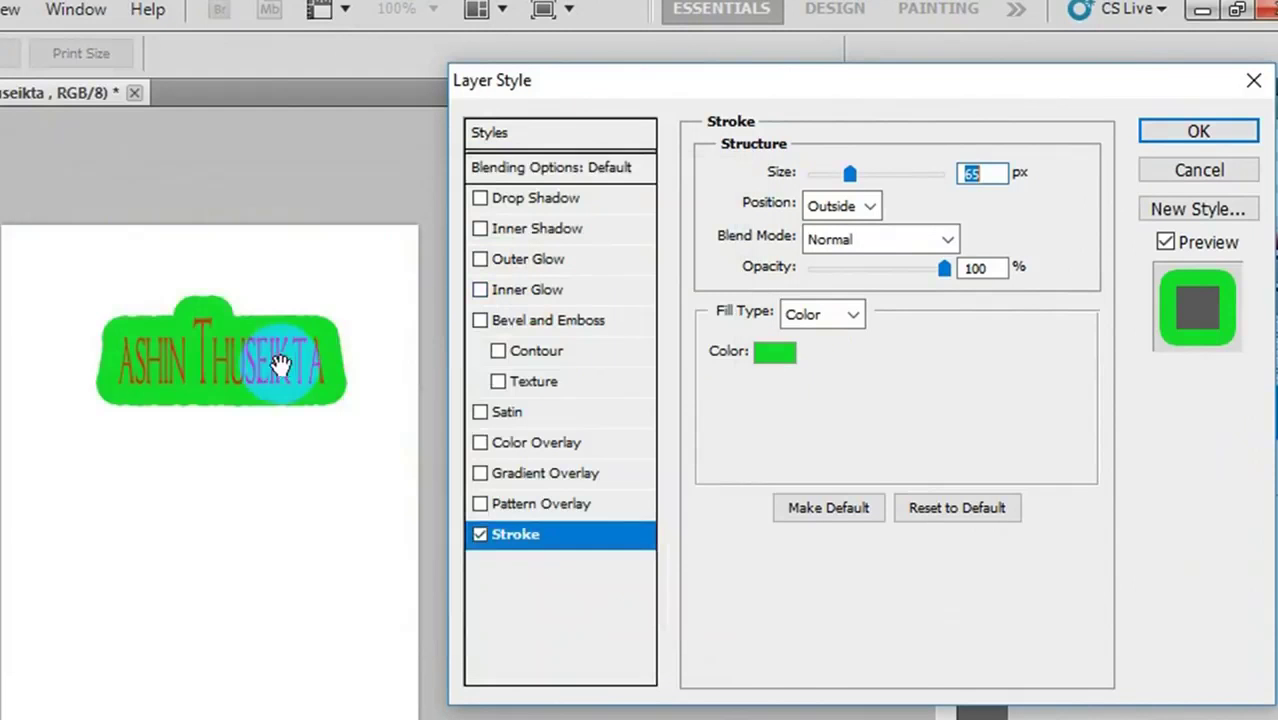
mouse_move(850, 174)
left_mouse_down()
mouse_move(893, 171)
mouse_move(848, 175)
left_mouse_up()
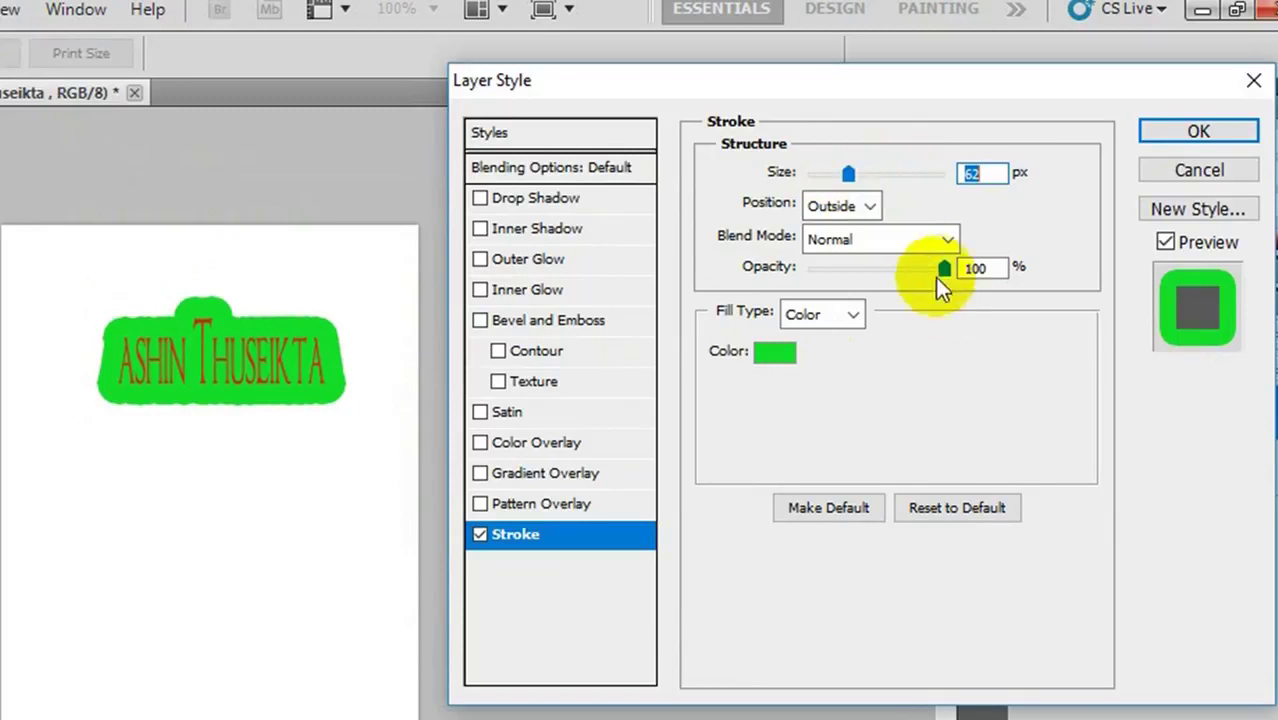
mouse_move(943, 270)
left_mouse_down()
mouse_move(818, 285)
mouse_move(954, 285)
mouse_move(870, 282)
mouse_move(945, 281)
mouse_move(904, 282)
left_mouse_up()
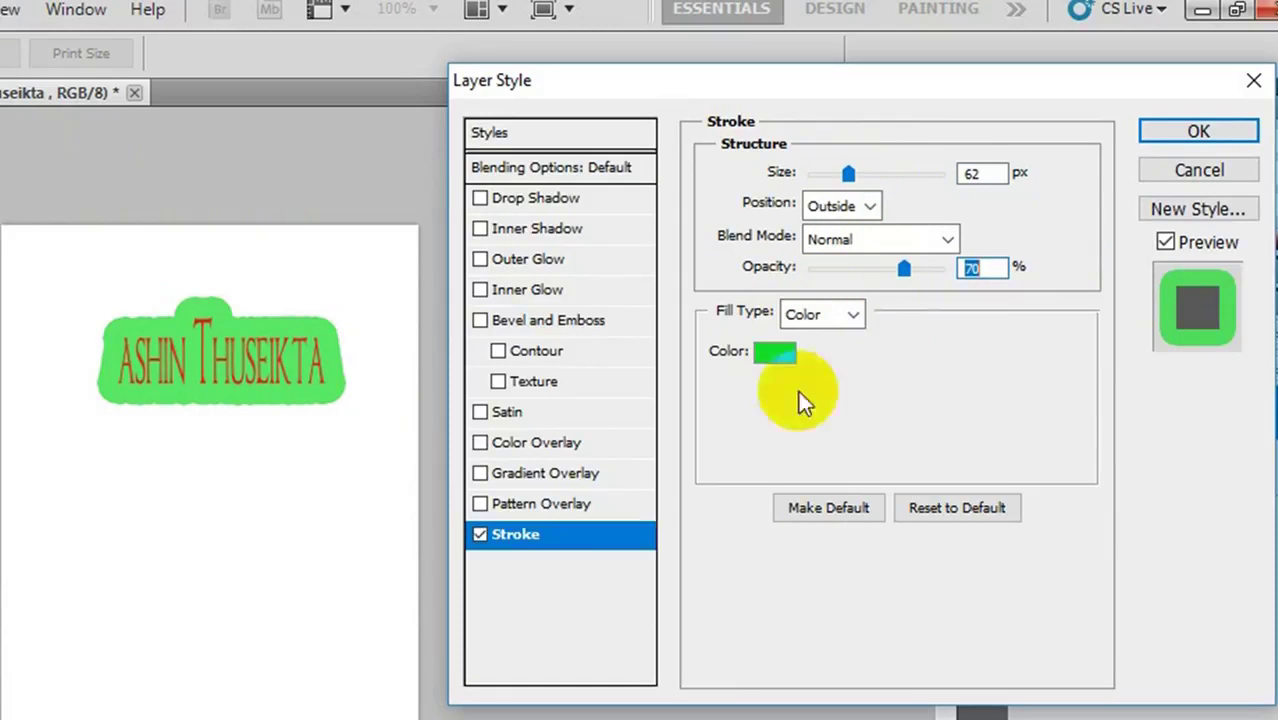
Switch off the stroke and add a Normal-blend drop shadow at 57% opacity
left_click(481, 535)
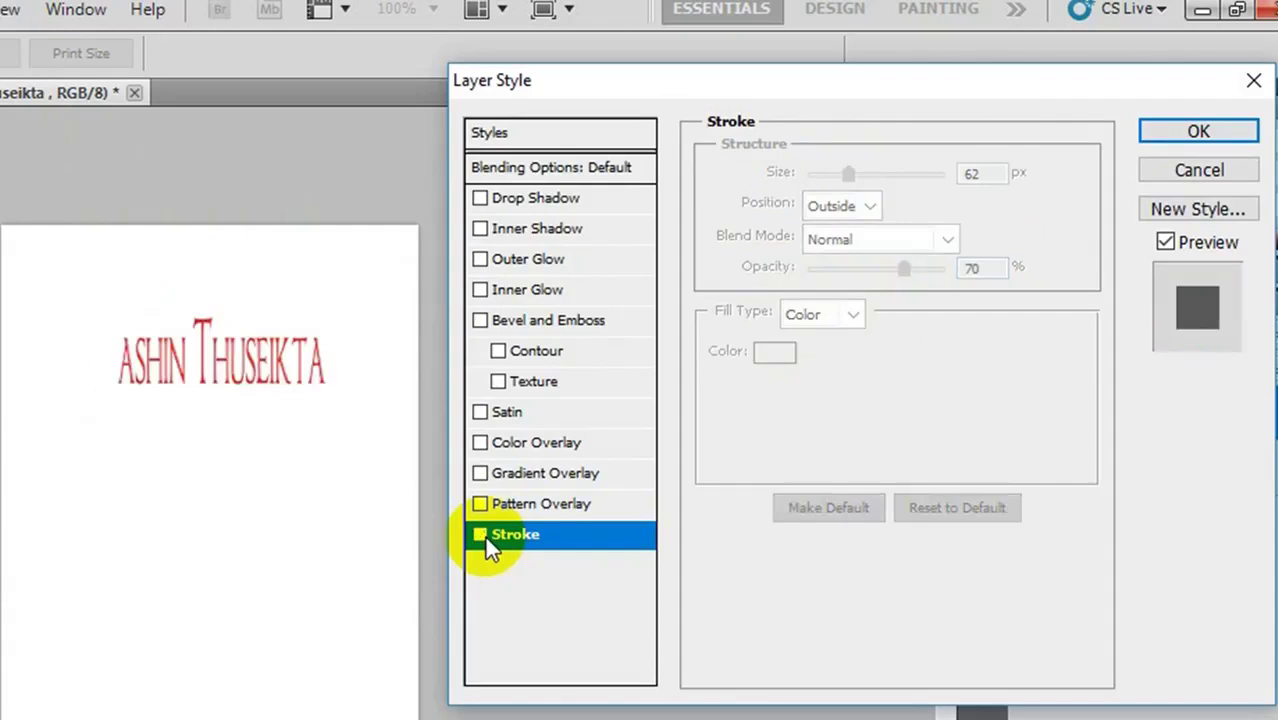
left_click(534, 200)
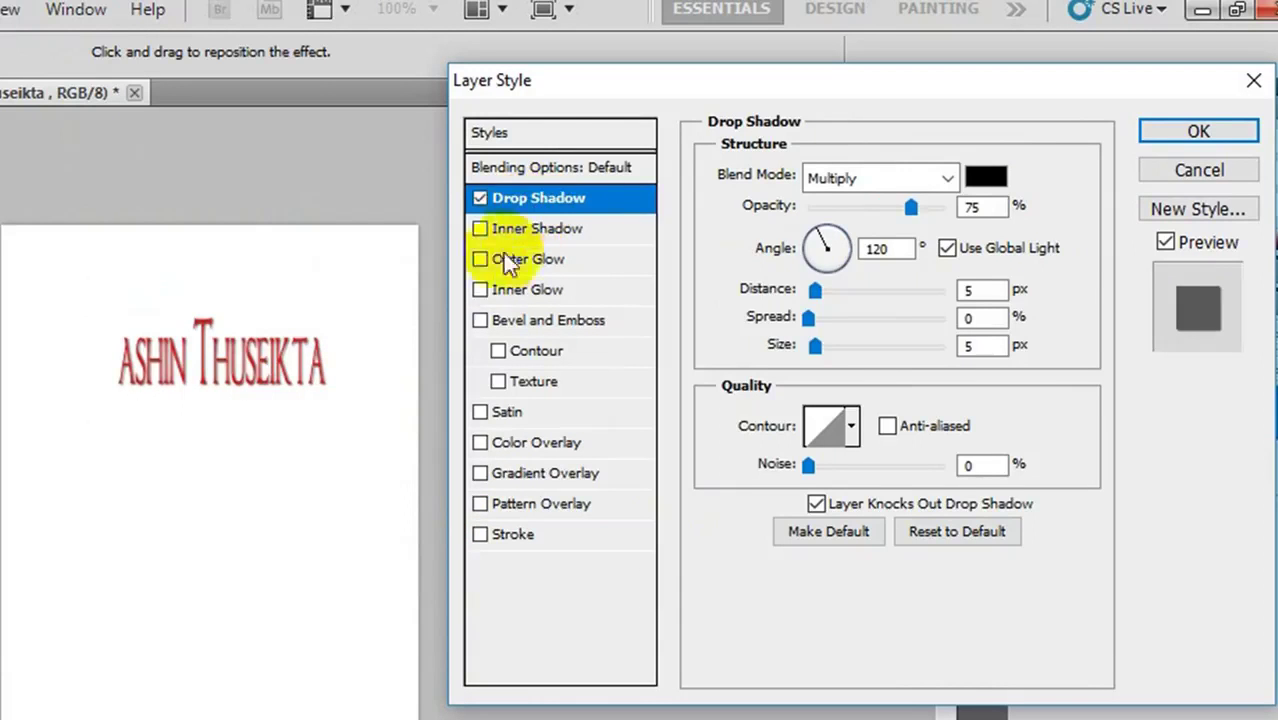
mouse_move(917, 213)
left_mouse_down()
mouse_move(942, 213)
mouse_move(885, 213)
left_mouse_up()
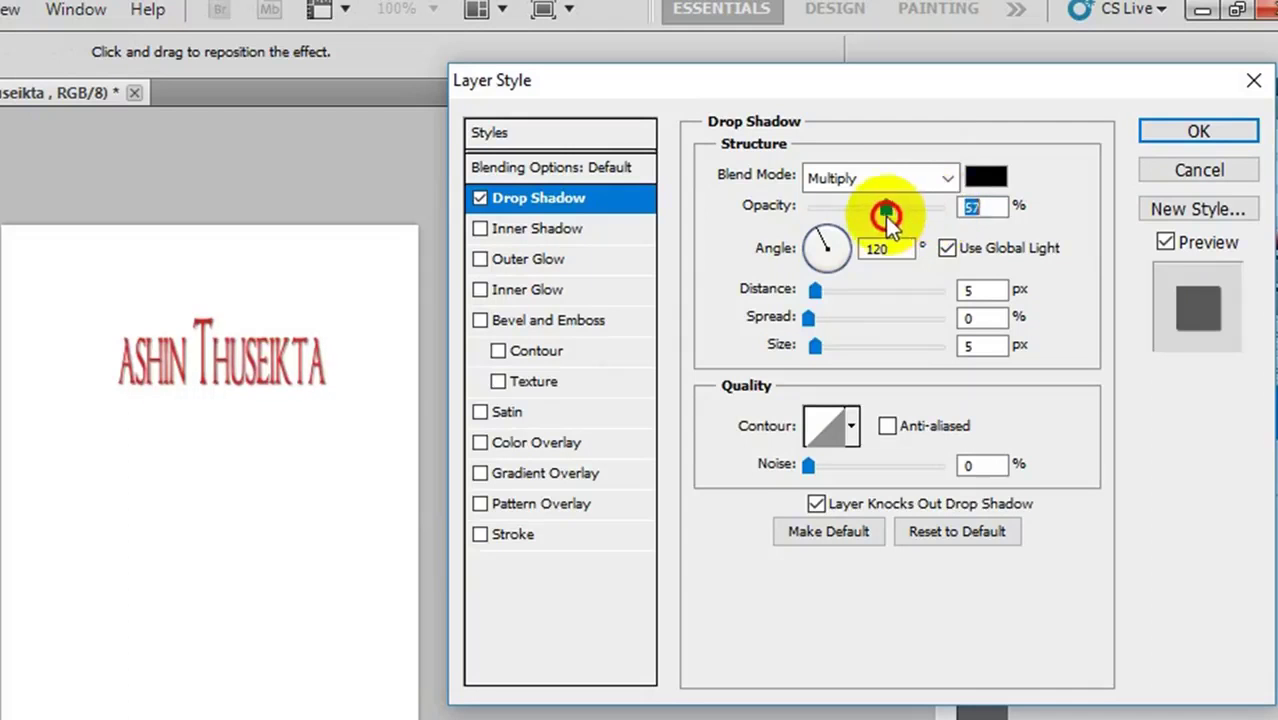
left_click(945, 178)
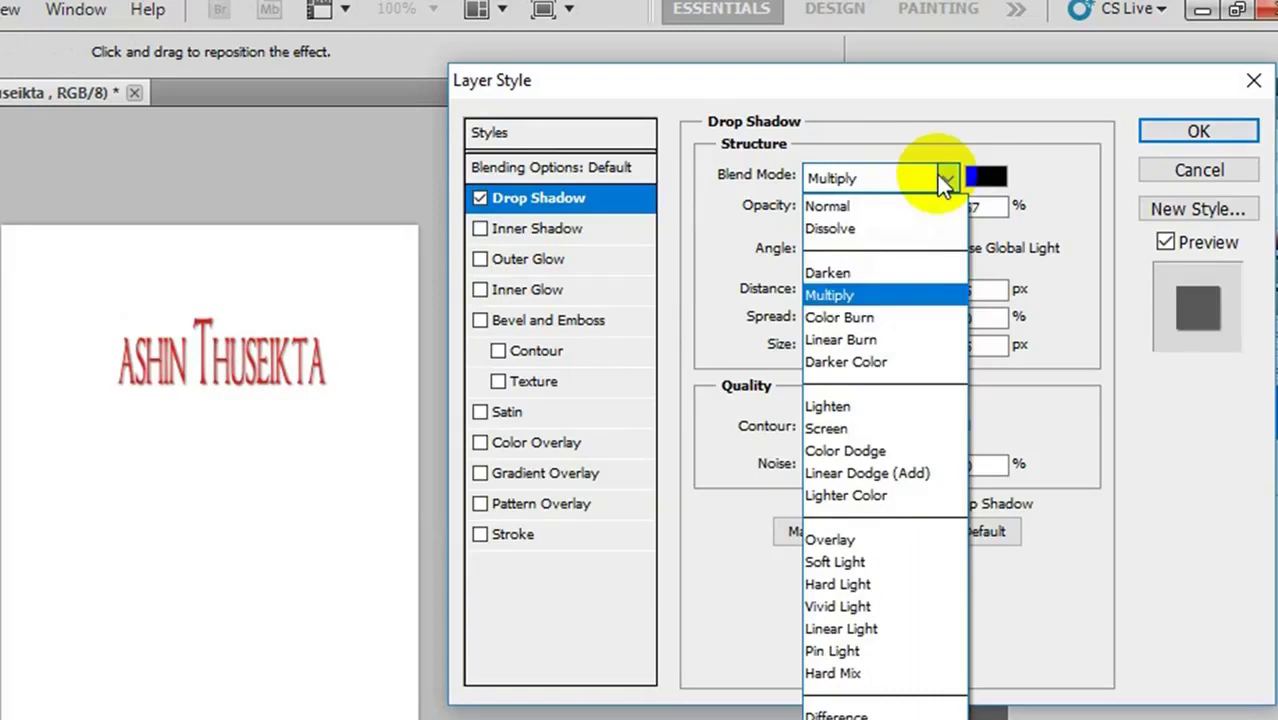
left_click(876, 210)
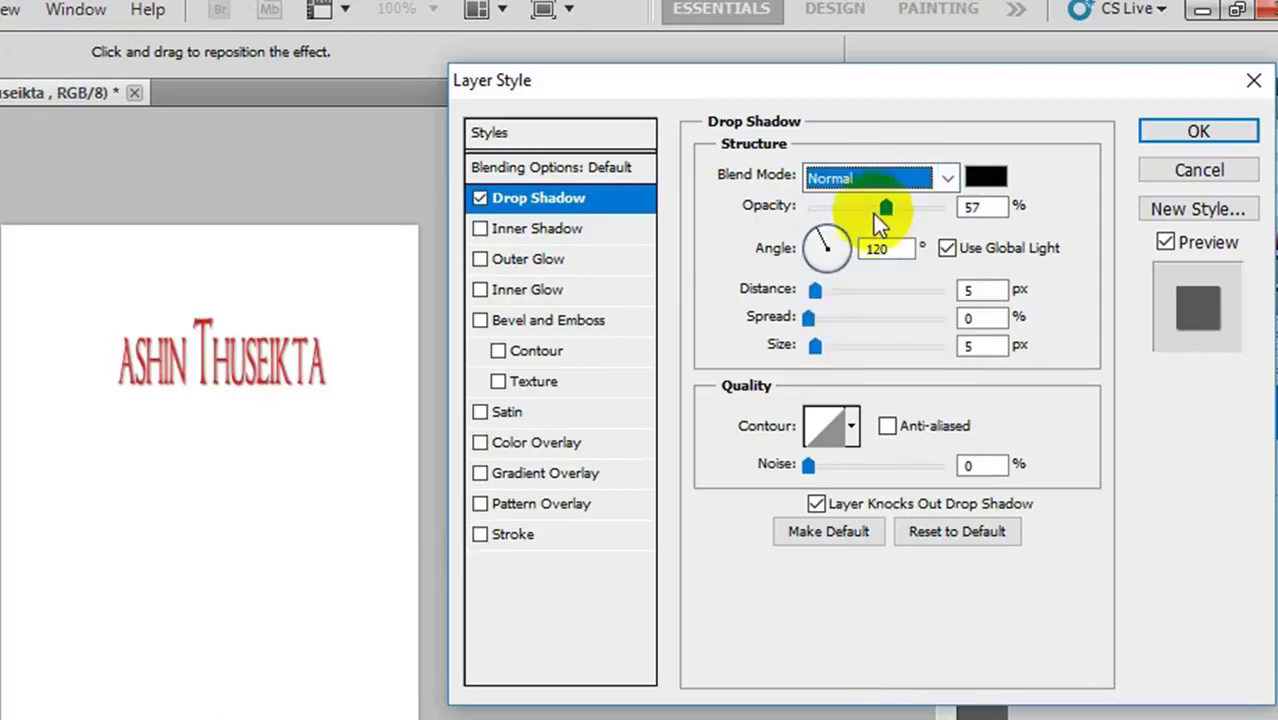
Set the drop shadow to distance 4, spread 62, size 9, then remove it
mouse_move(815, 289)
left_mouse_down()
mouse_move(897, 290)
mouse_move(813, 290)
mouse_move(893, 316)
left_mouse_up()
mouse_move(826, 339)
left_mouse_down()
mouse_move(895, 346)
mouse_move(823, 346)
left_mouse_up()
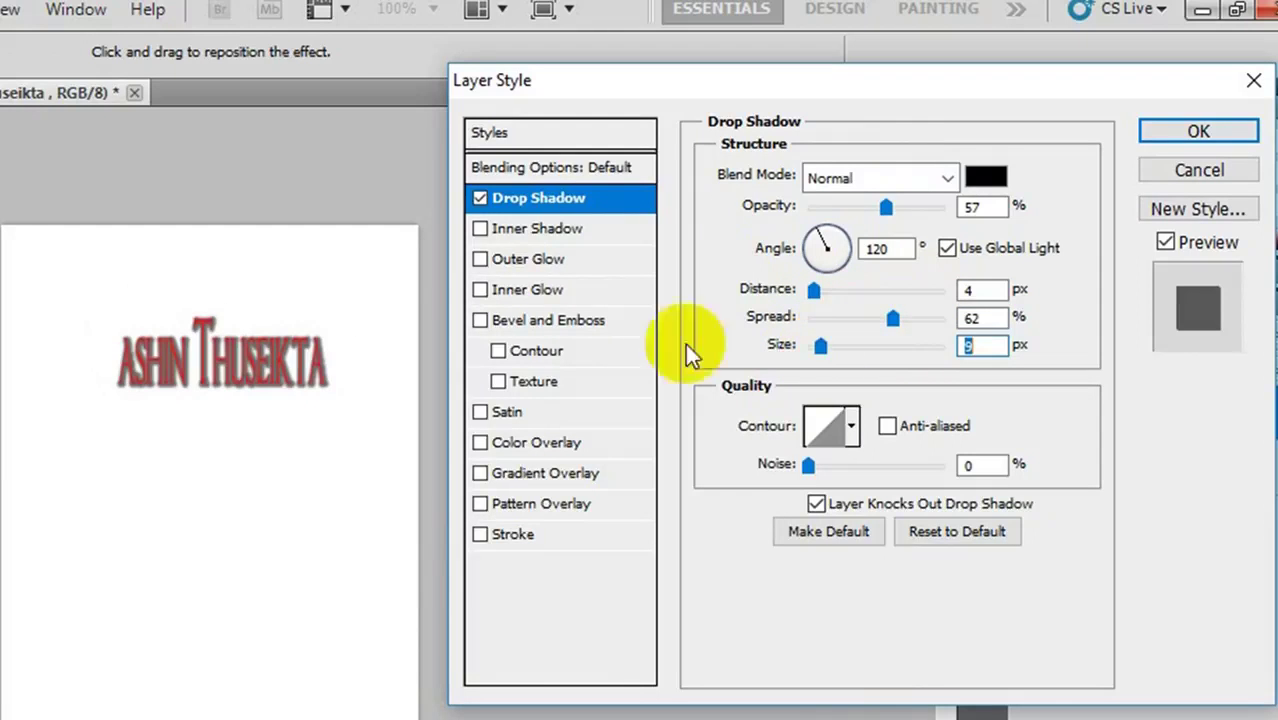
left_click(480, 198)
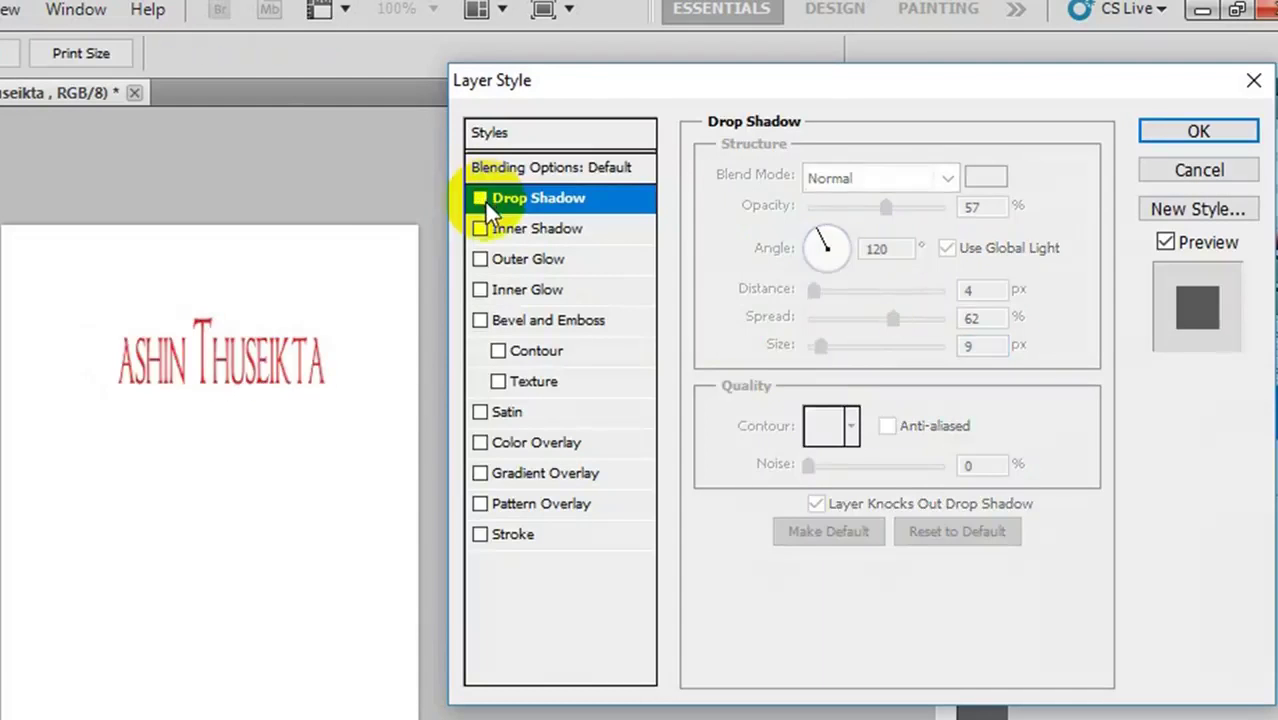
Turn on Bevel and Emboss for the title with depth 337% and a larger size
left_click(480, 320)
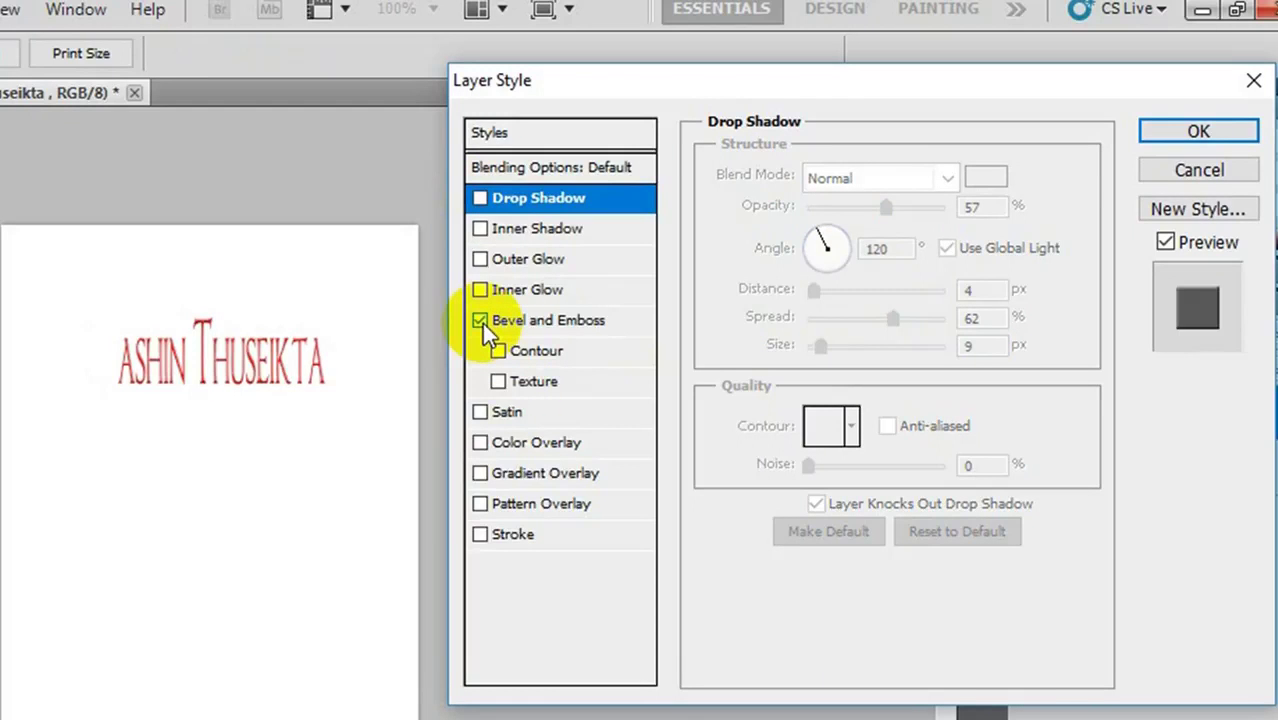
left_click(500, 322)
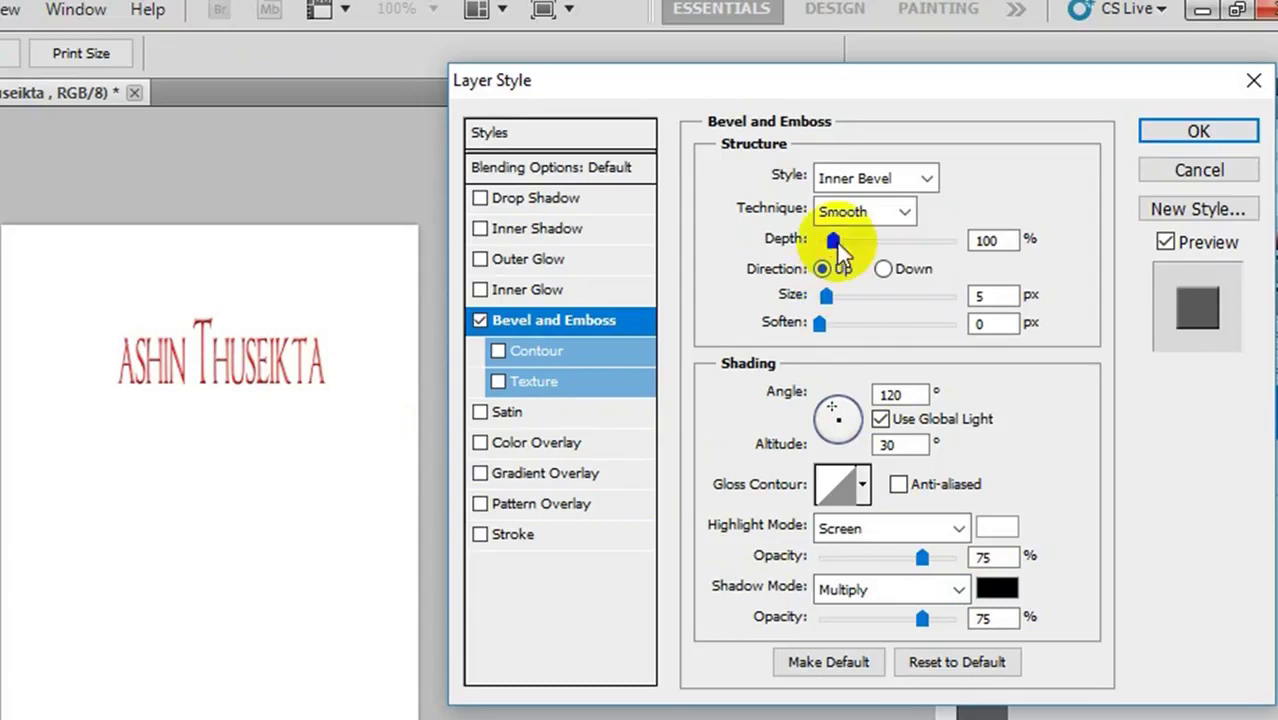
left_click_drag(834, 242, 866, 243)
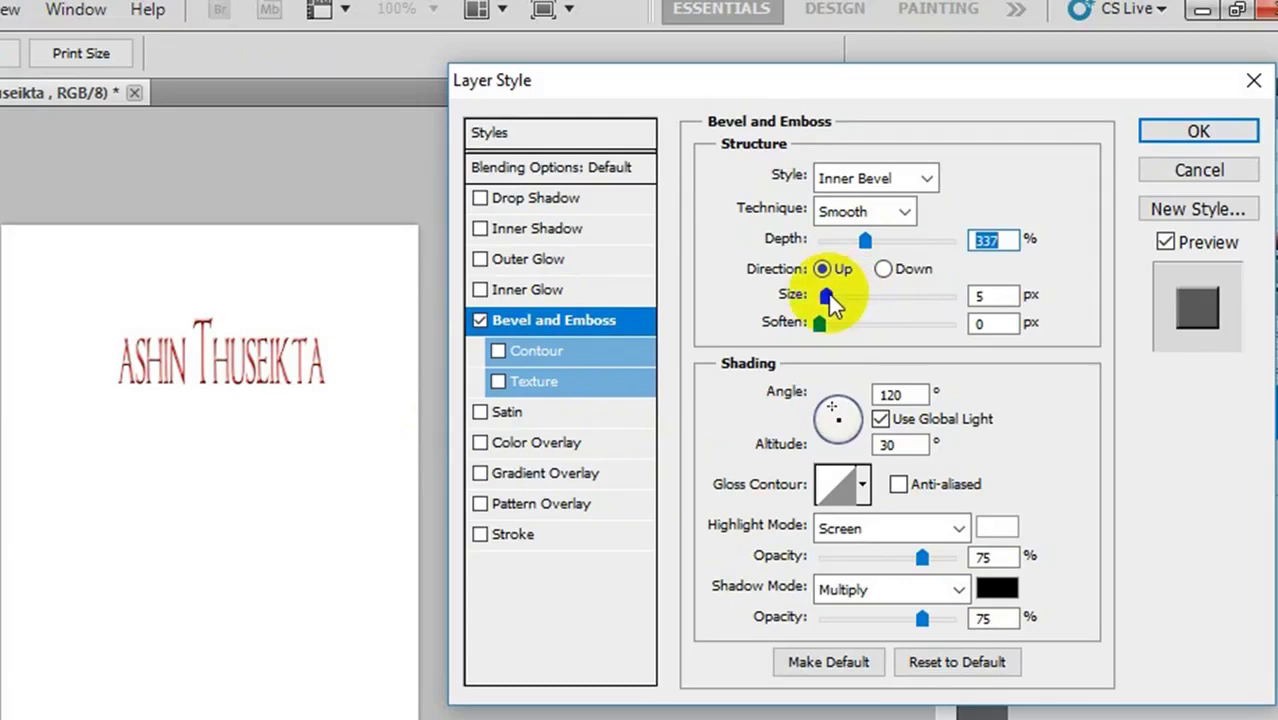
mouse_move(829, 294)
left_mouse_down()
mouse_move(862, 300)
mouse_move(849, 325)
mouse_move(871, 300)
left_mouse_up()
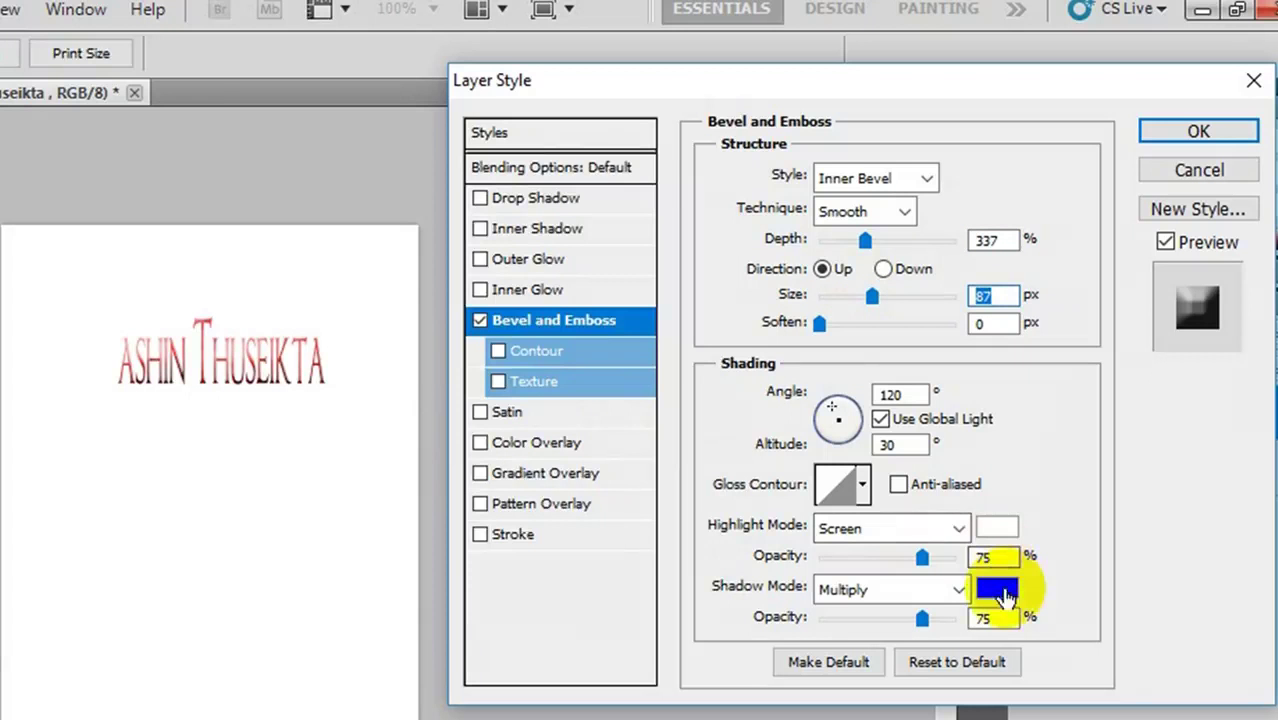
Change the bevel's shadow colour to bright green
left_click(997, 590)
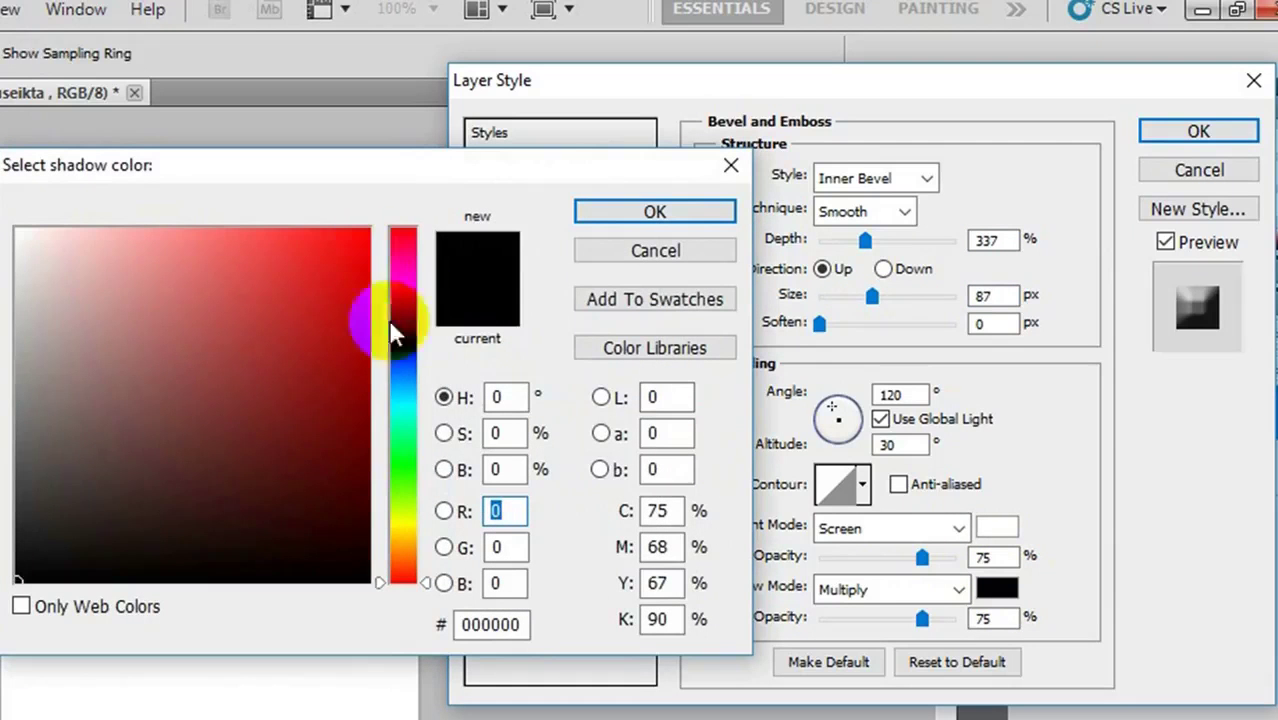
left_click(403, 465)
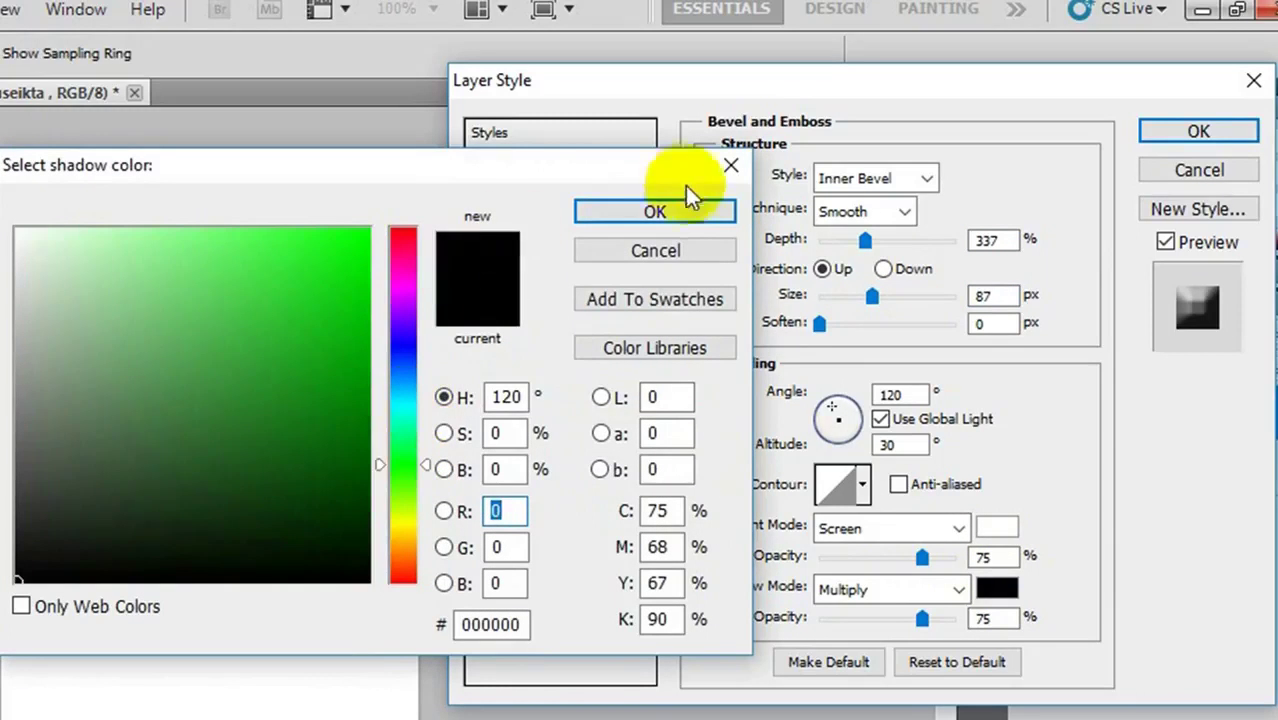
left_click(349, 260)
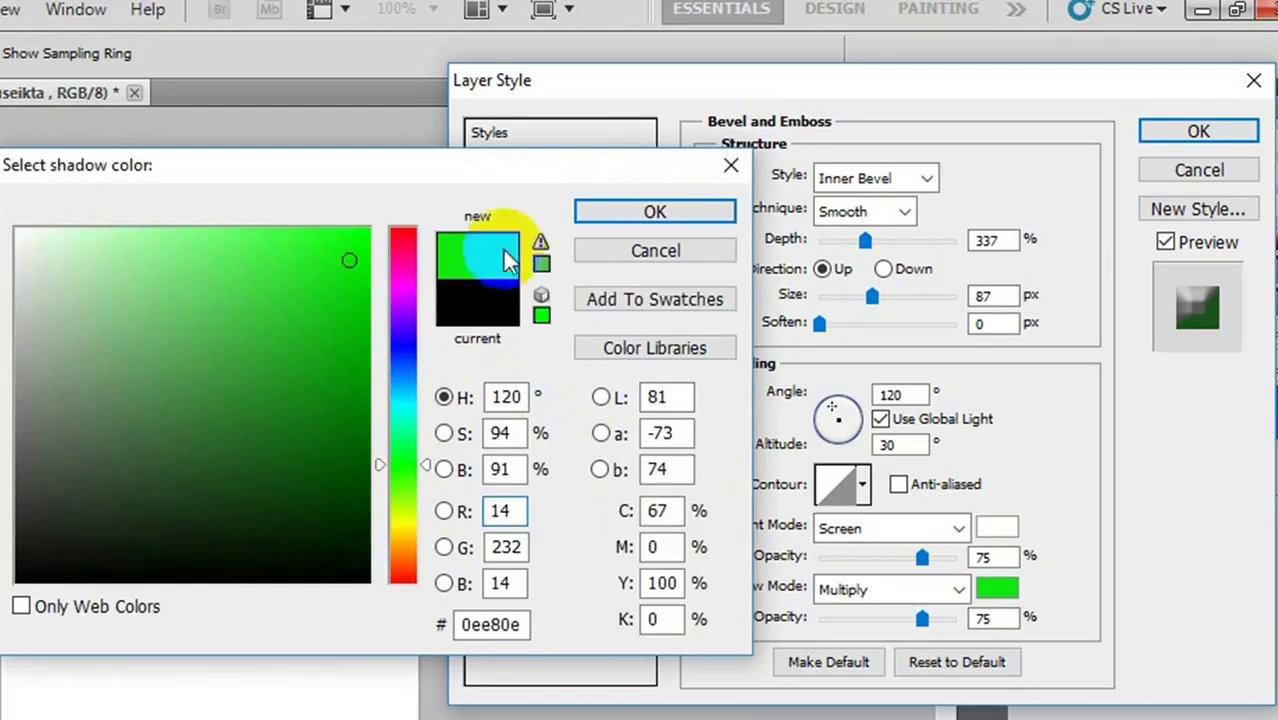
left_click(612, 217)
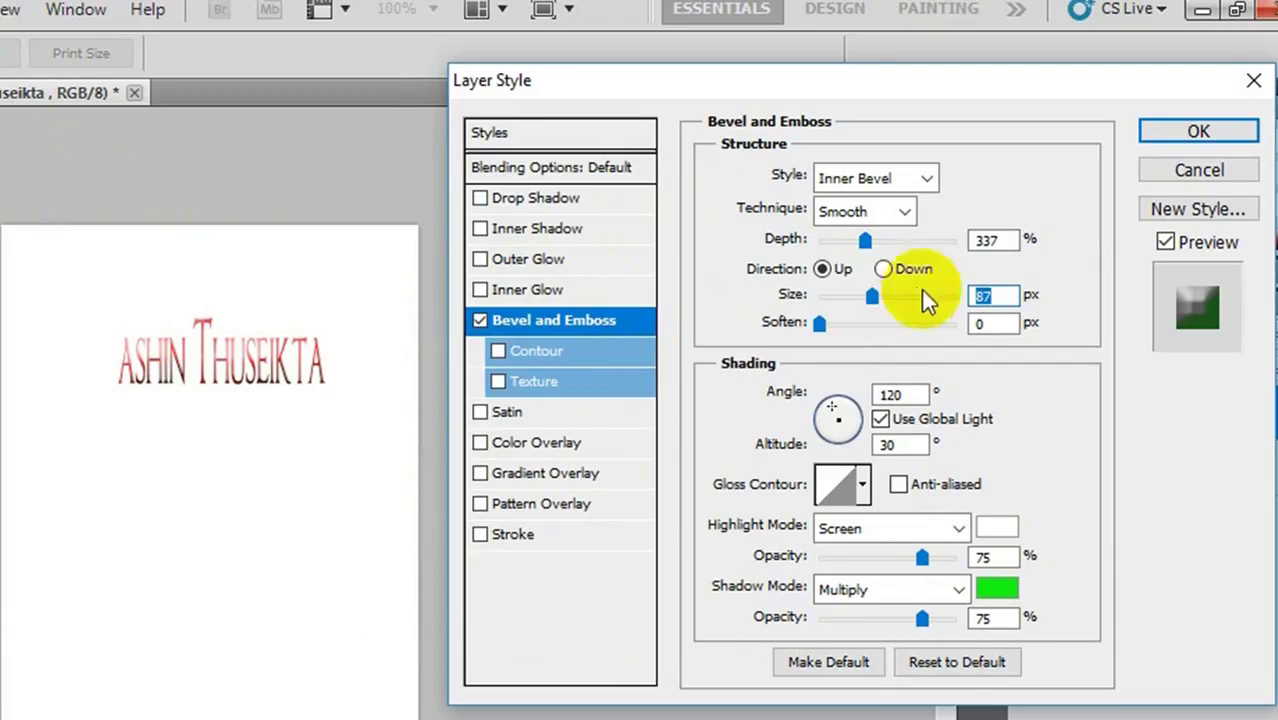
Switch the bevel style to Emboss with size 79 px and soften 7 px
left_click_drag(882, 293, 944, 294)
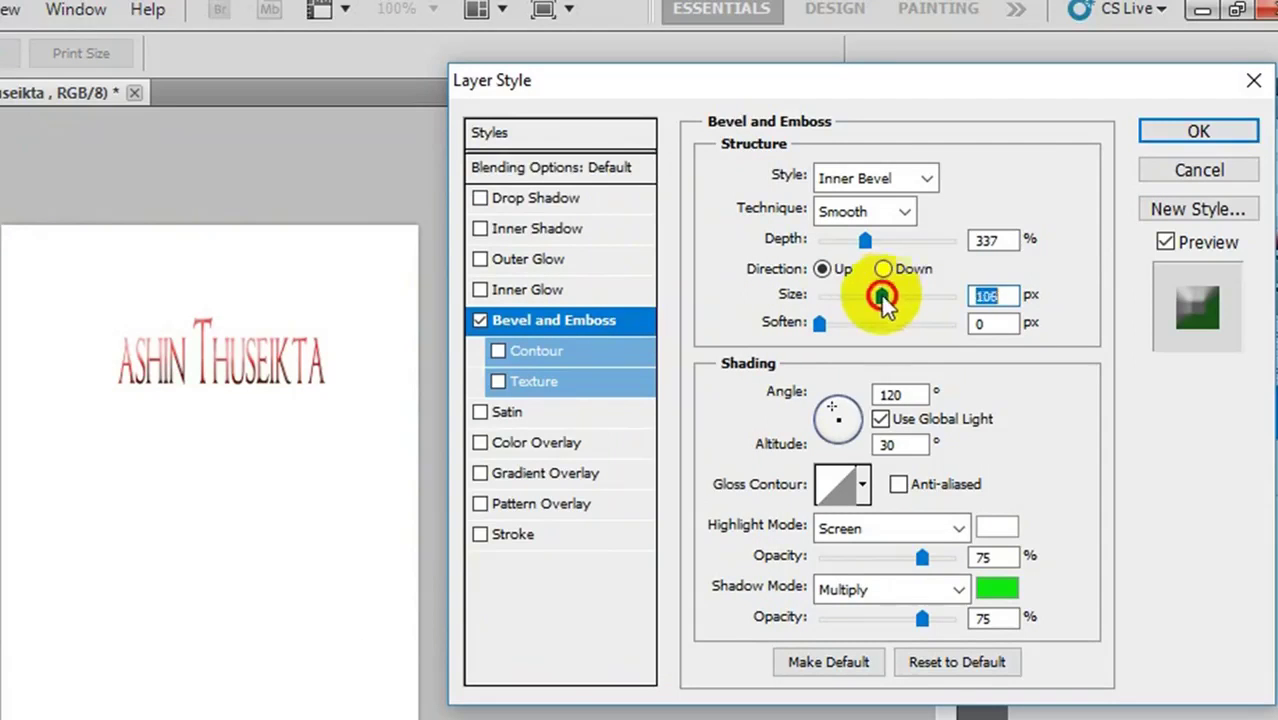
left_click(920, 176)
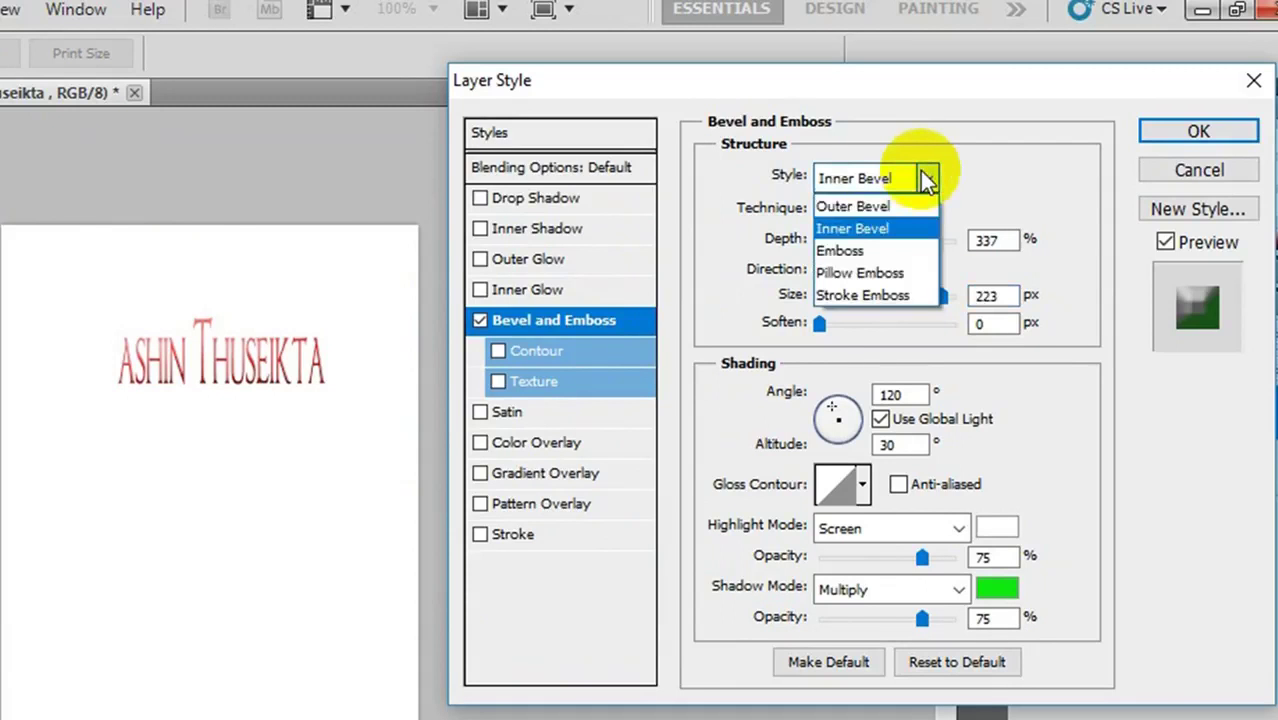
left_click(866, 250)
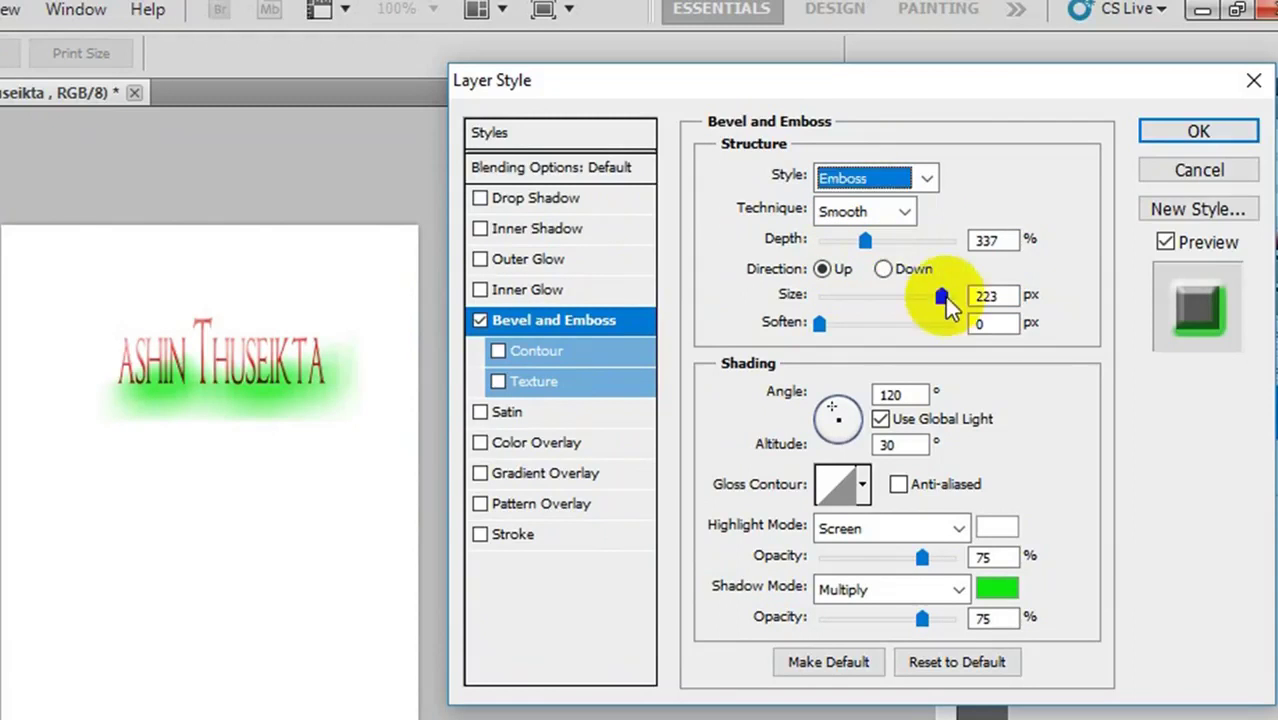
left_click_drag(942, 297, 908, 298)
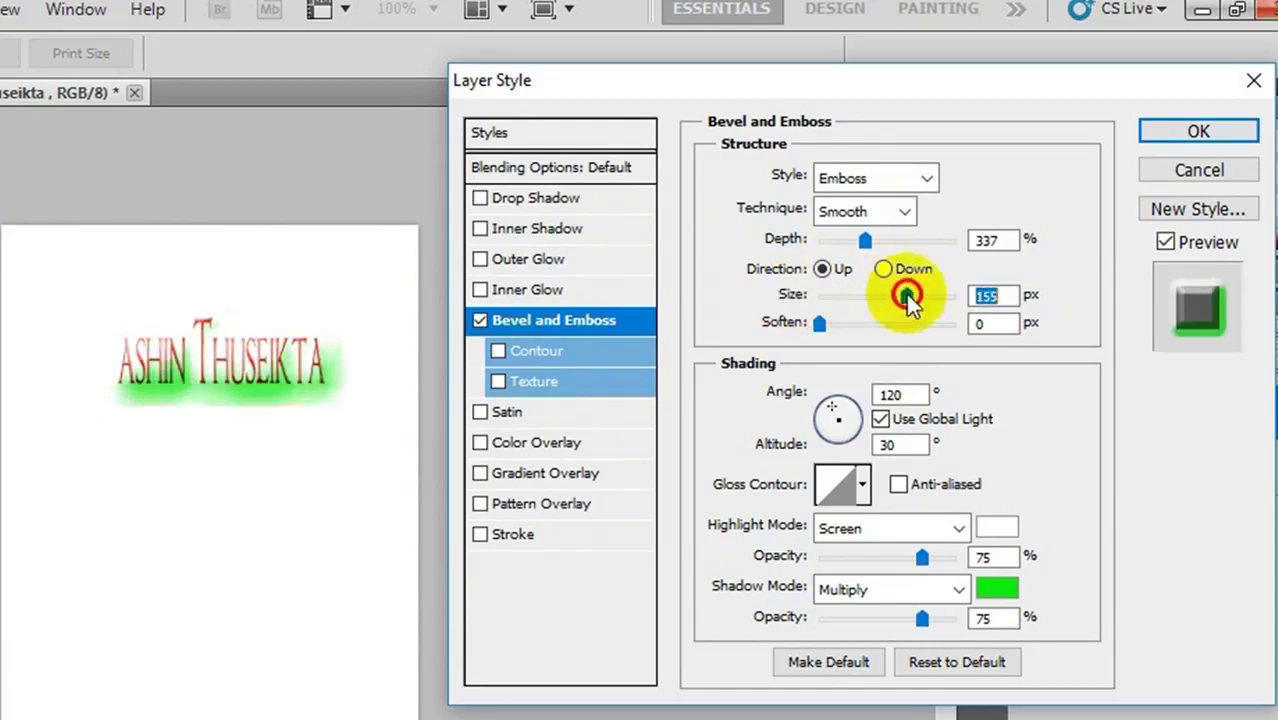
mouse_move(908, 298)
left_mouse_down()
mouse_move(840, 297)
mouse_move(866, 297)
mouse_move(852, 325)
mouse_move(877, 324)
left_mouse_up()
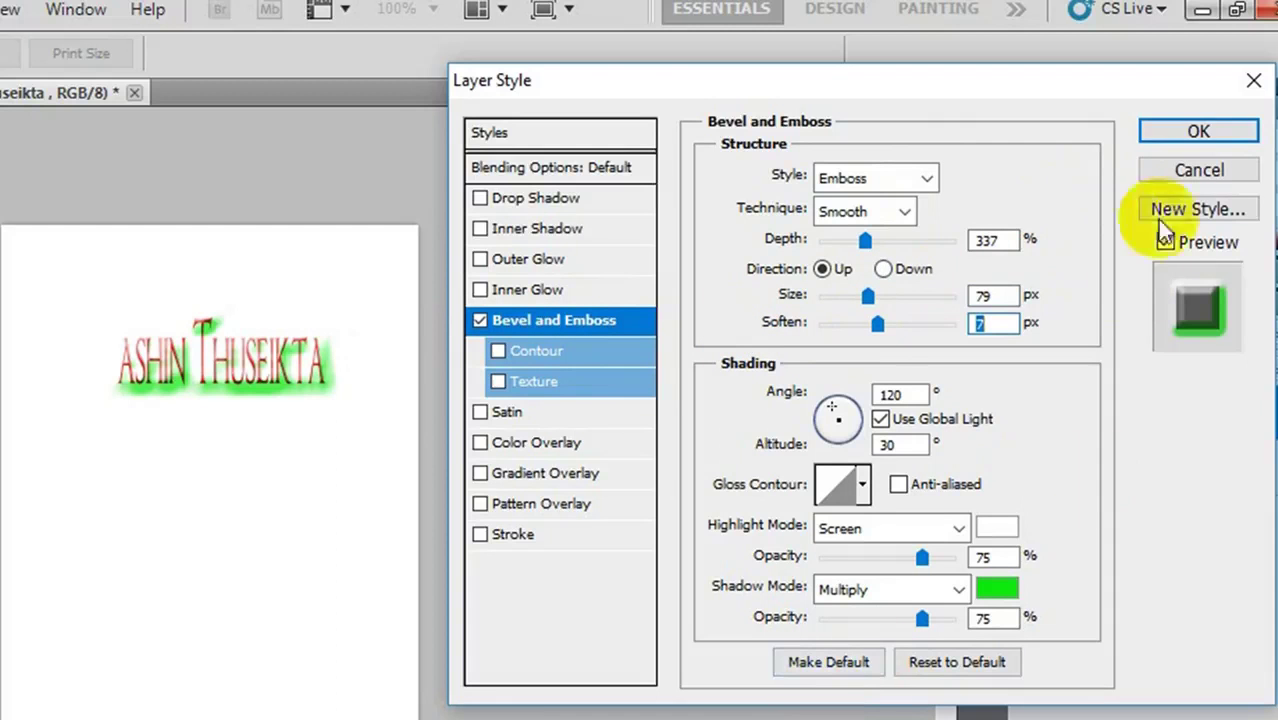
left_click(980, 324)
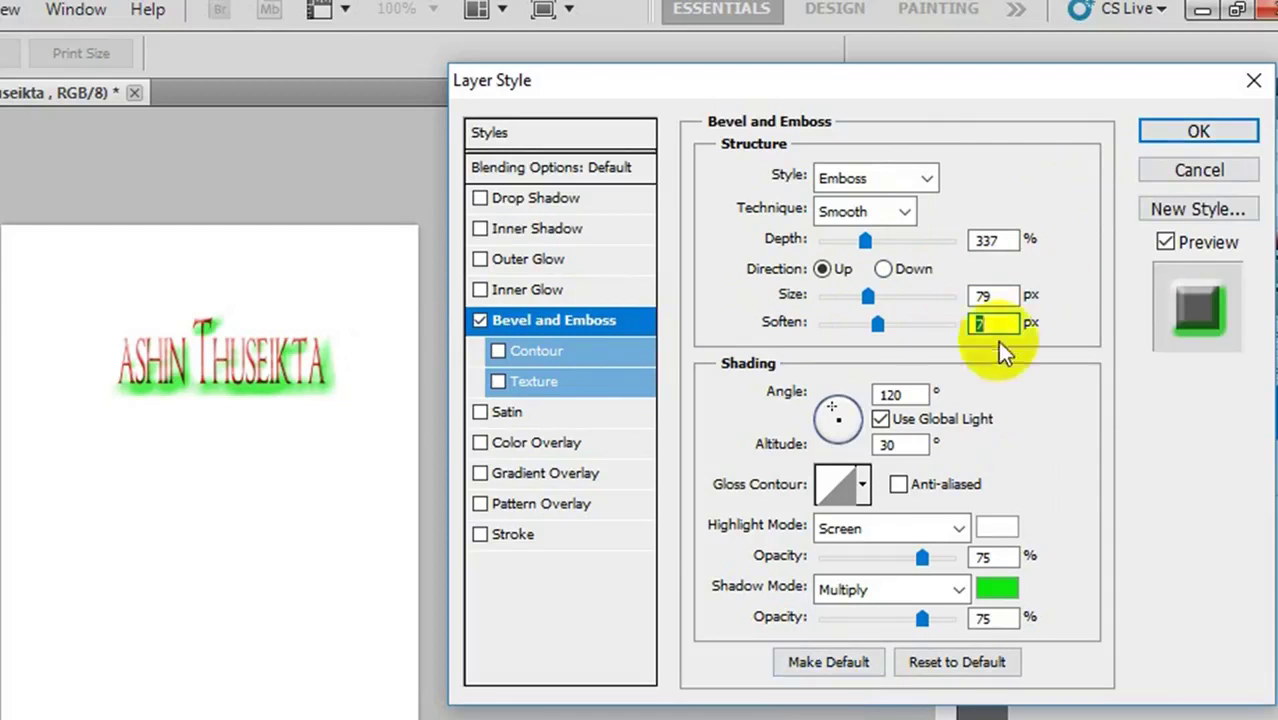
Cancel the Layer Style dialog to discard the emboss, then minimize Photoshop
left_click(1196, 171)
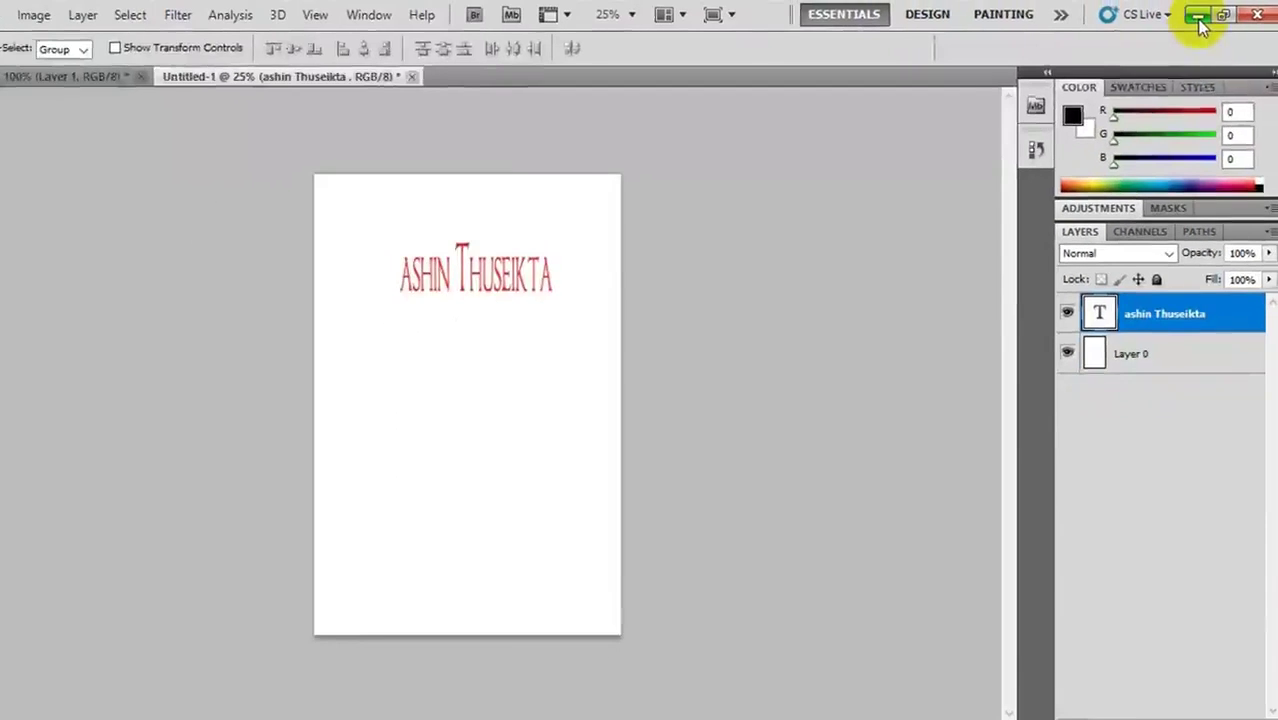
left_click(1200, 18)
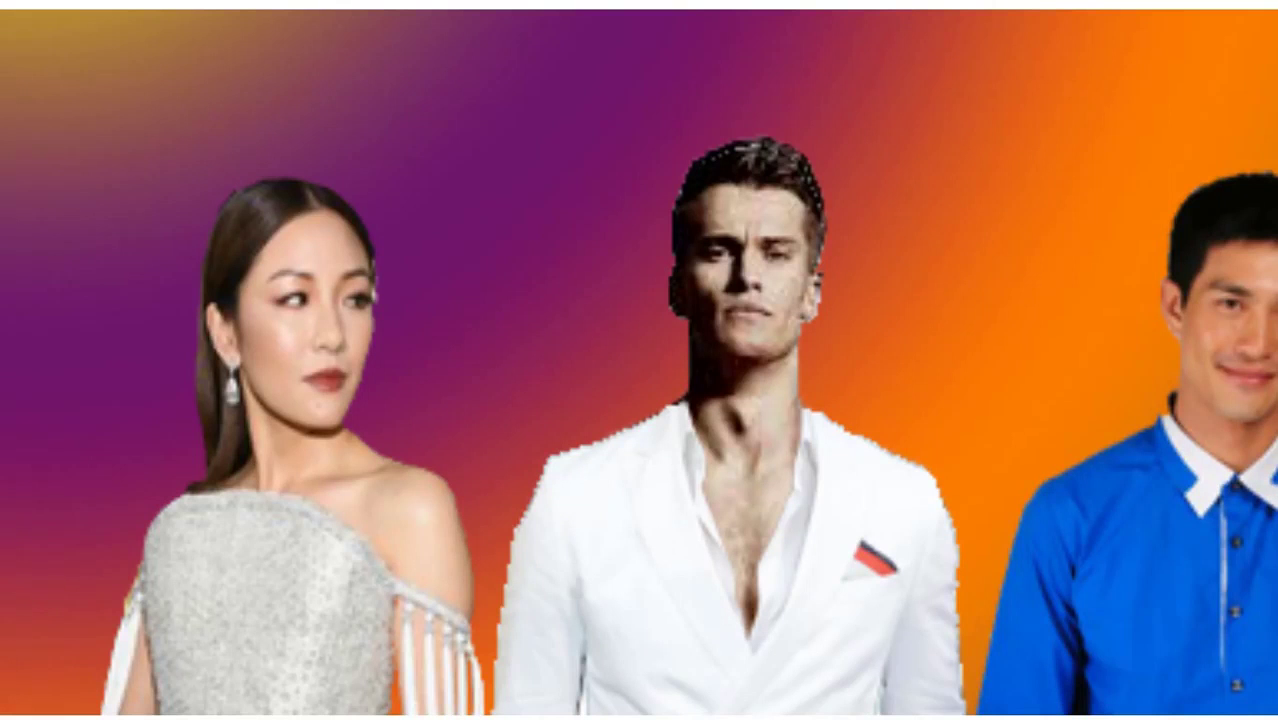